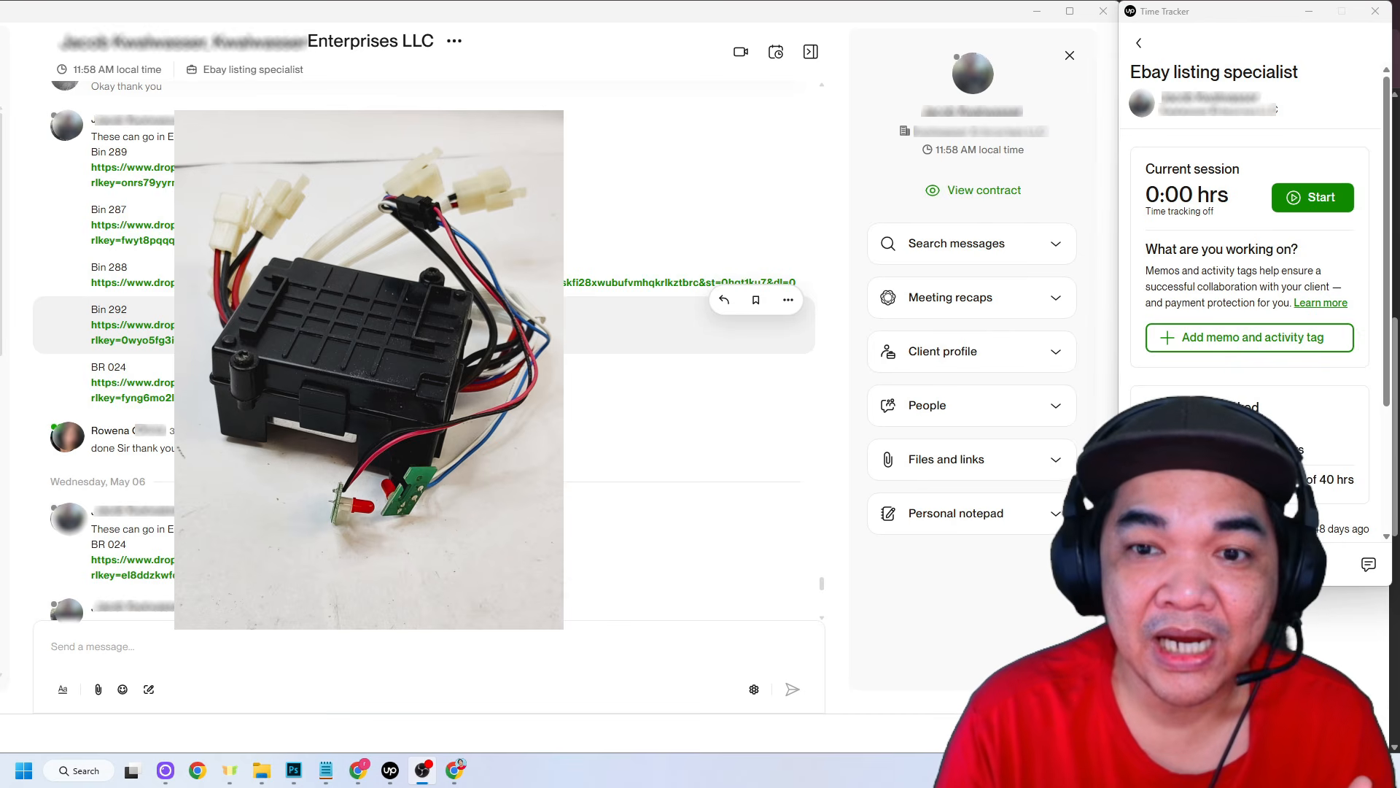
- Open the Bin 289 Dropbox link from the client's message and download the whole photo folder without signing in
{"action": "left_click", "coordinate": [305, 316]}
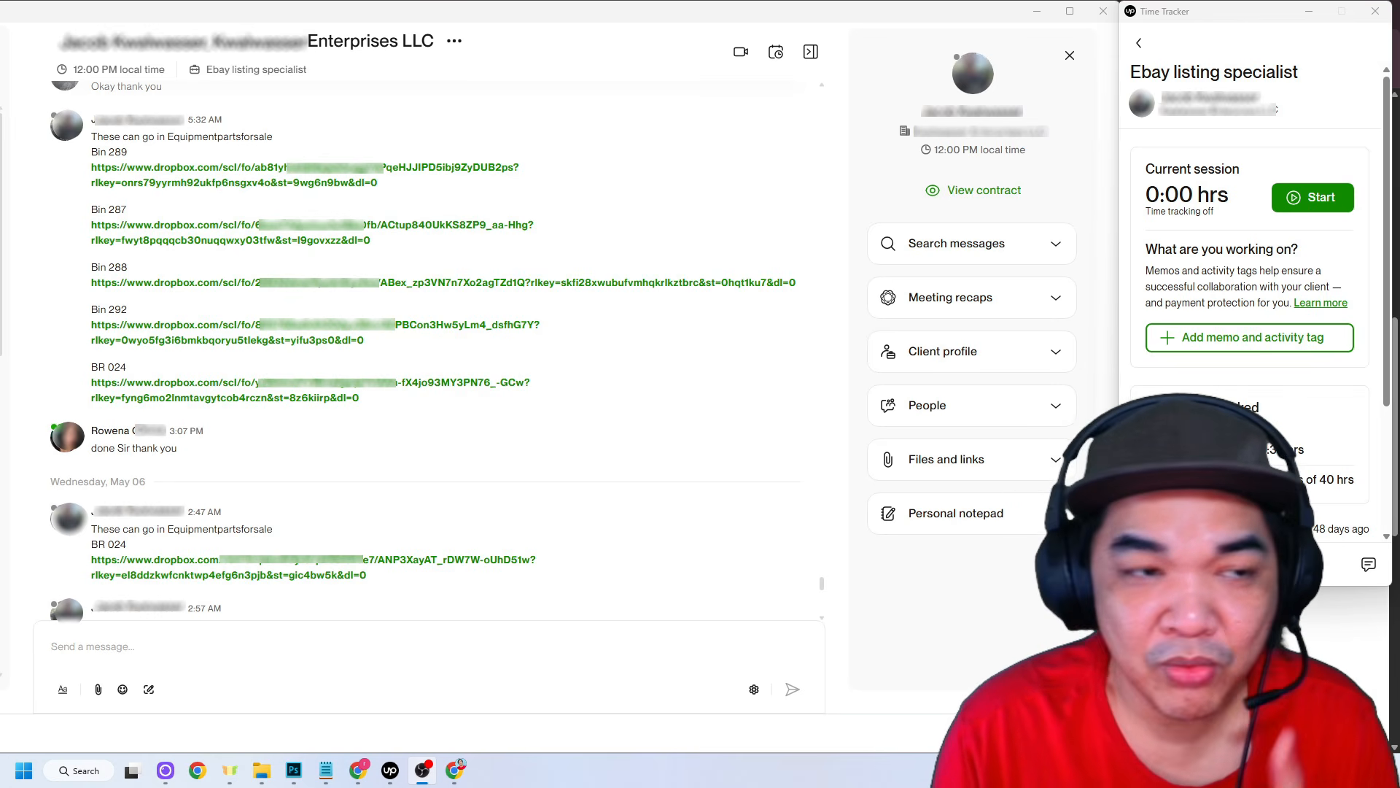
{"action": "left_click", "coordinate": [221, 183]}
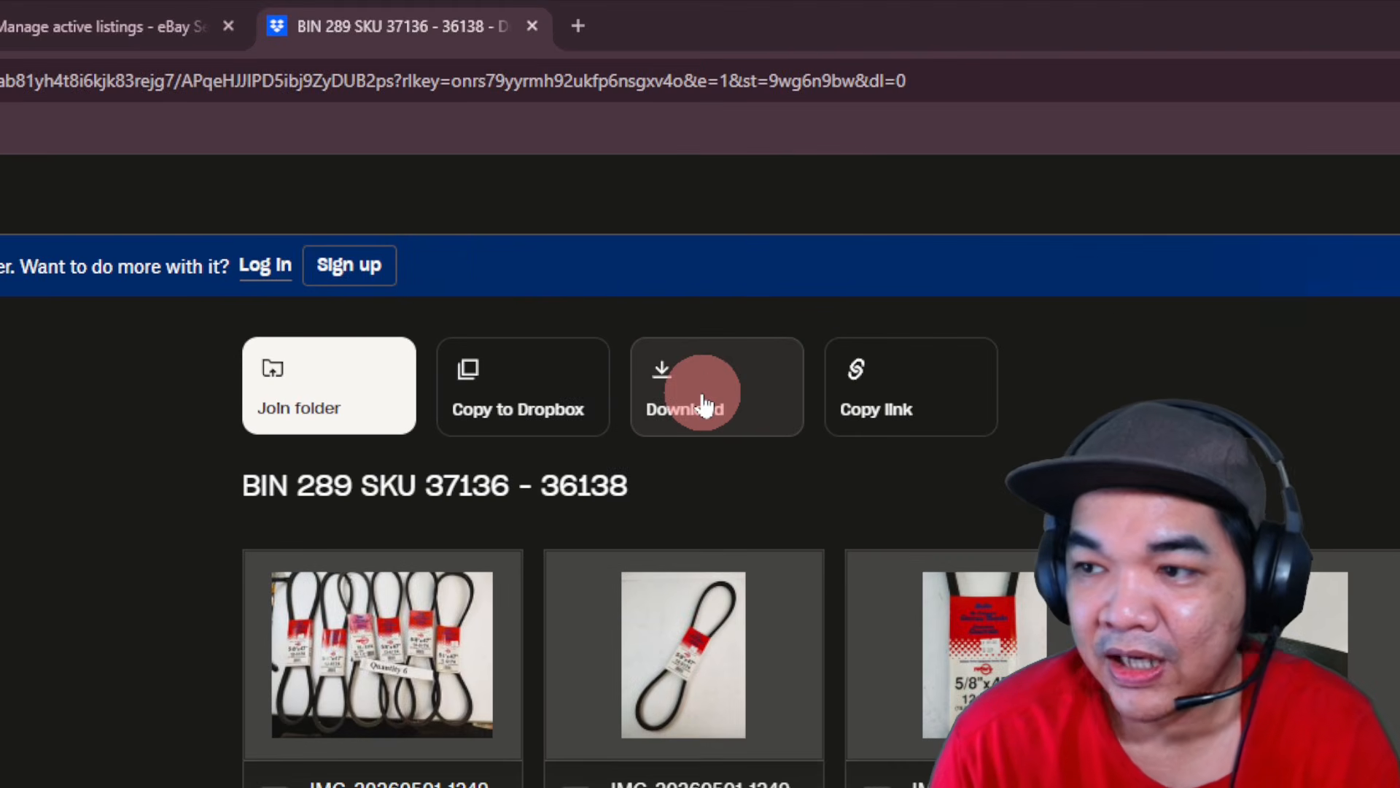
{"action": "left_click", "coordinate": [702, 401]}
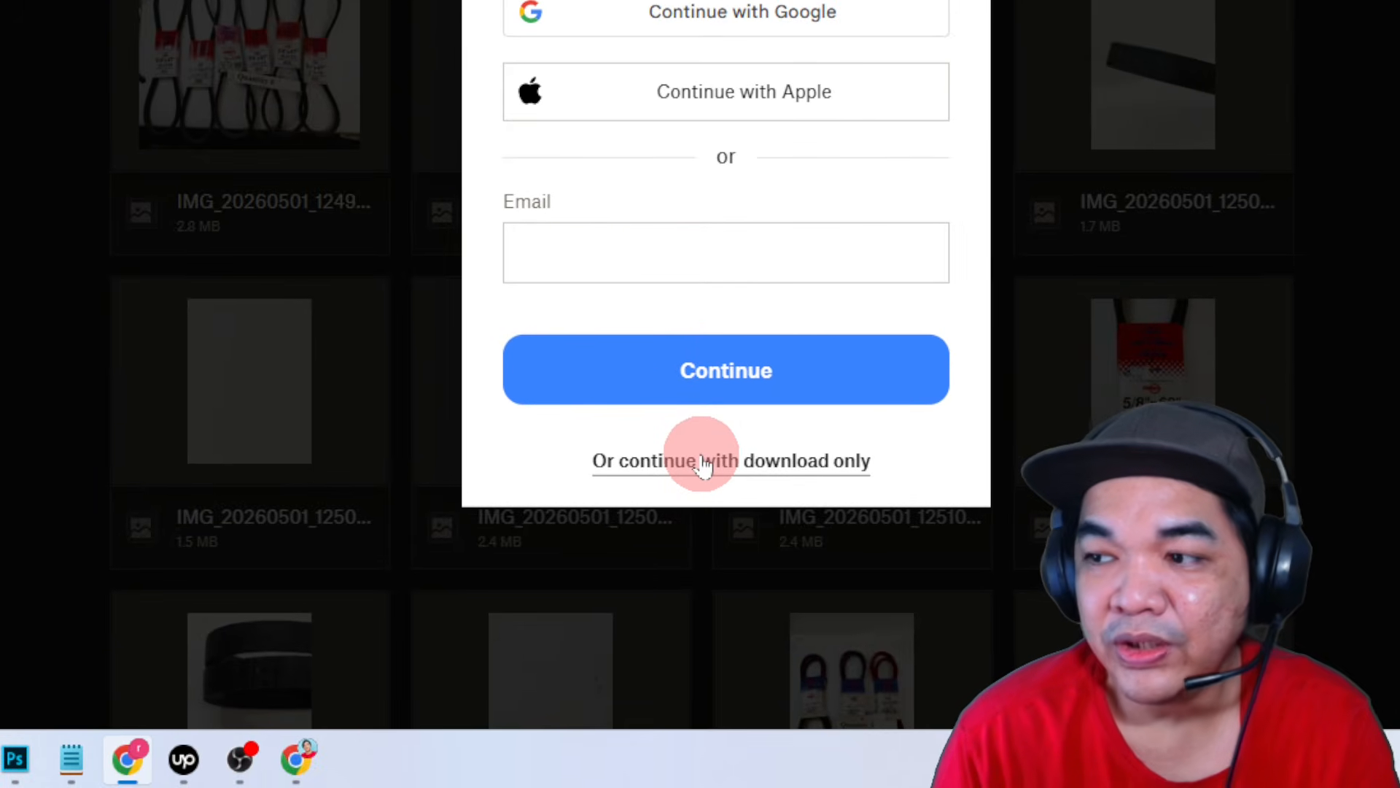
{"action": "left_click", "coordinate": [702, 463]}
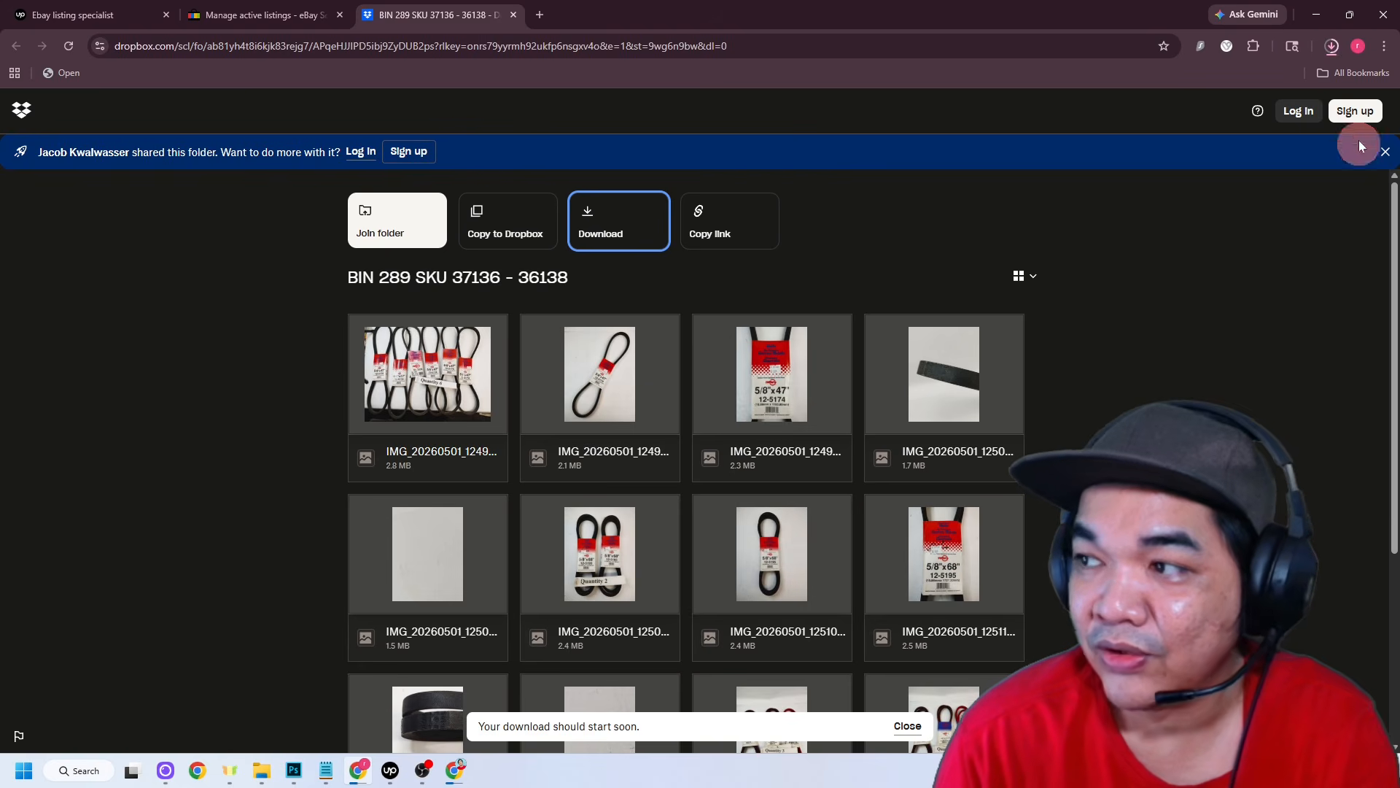
{"action": "scroll", "coordinate": [947, 484], "scroll_direction": "down", "scroll_amount": 3}
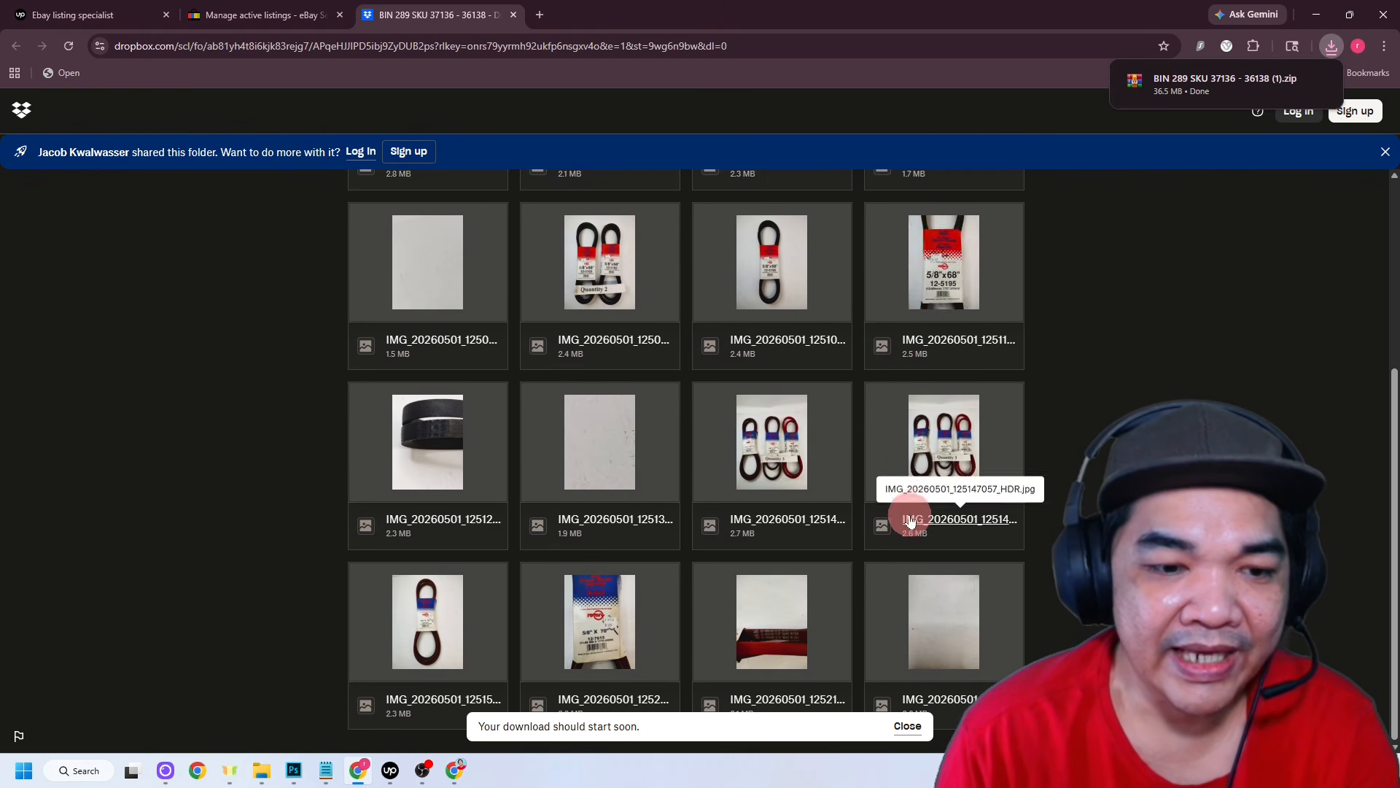
{"action": "scroll", "coordinate": [909, 514], "scroll_direction": "up", "scroll_amount": 3}
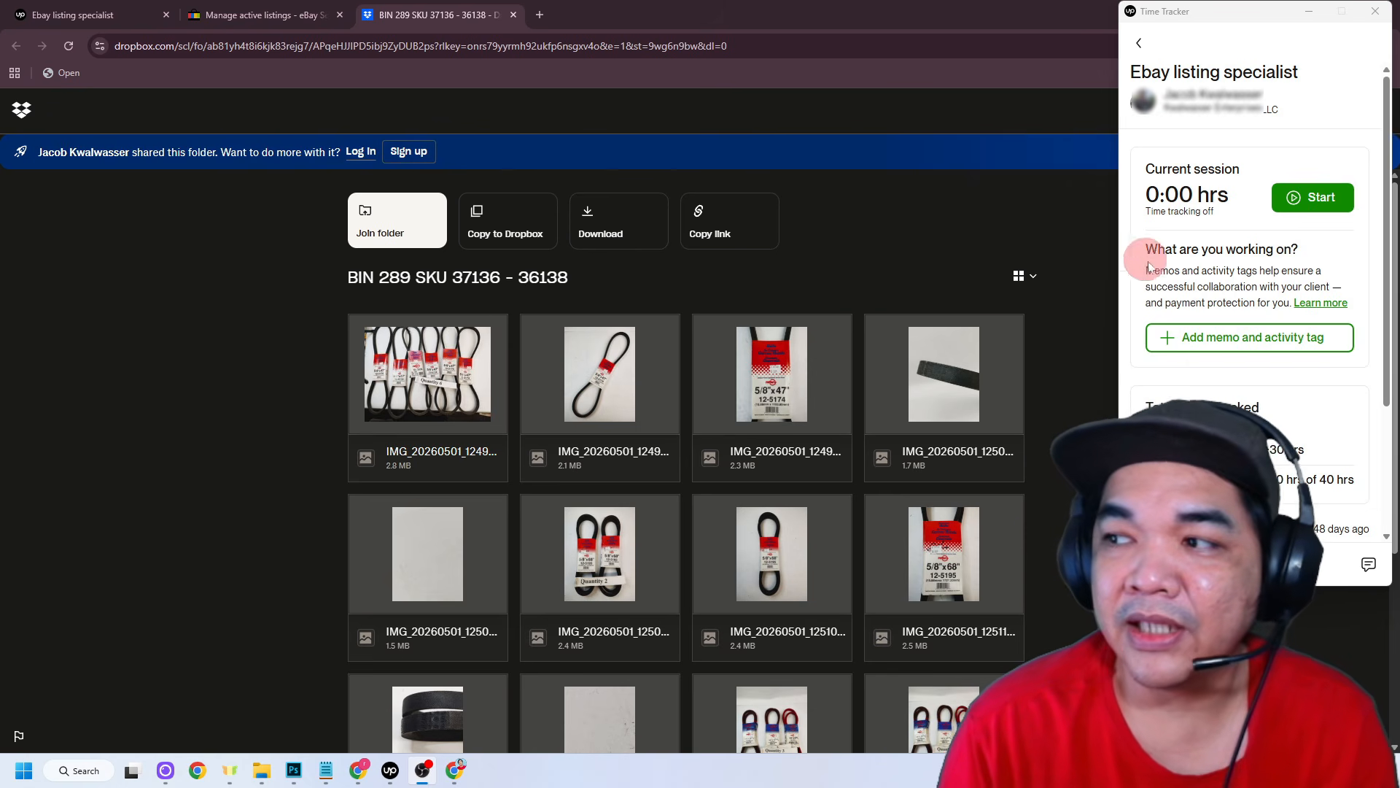
- Start time tracking for the Ebay listing specialist contract and return to the Dropbox folder
{"action": "left_click", "coordinate": [1324, 203]}
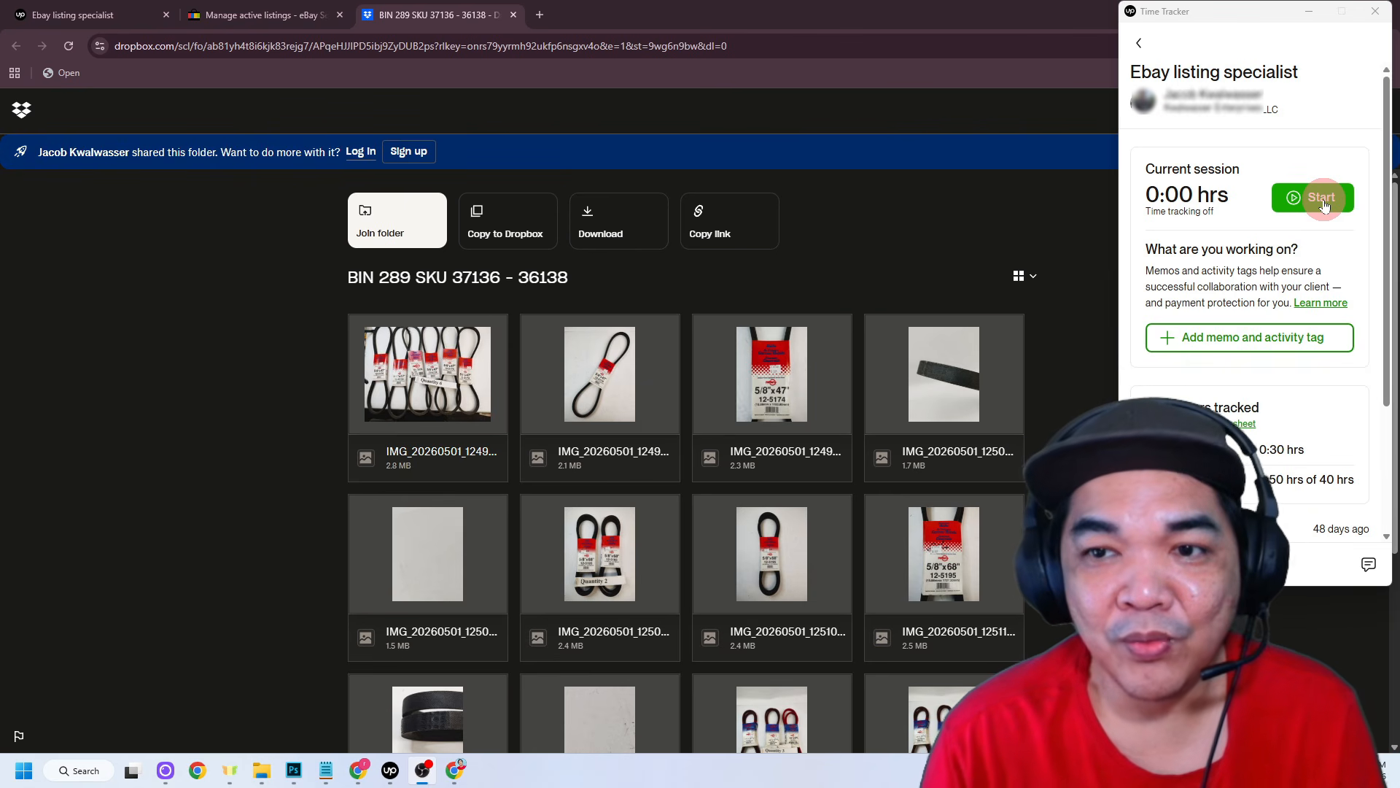
{"action": "left_click", "coordinate": [1324, 201]}
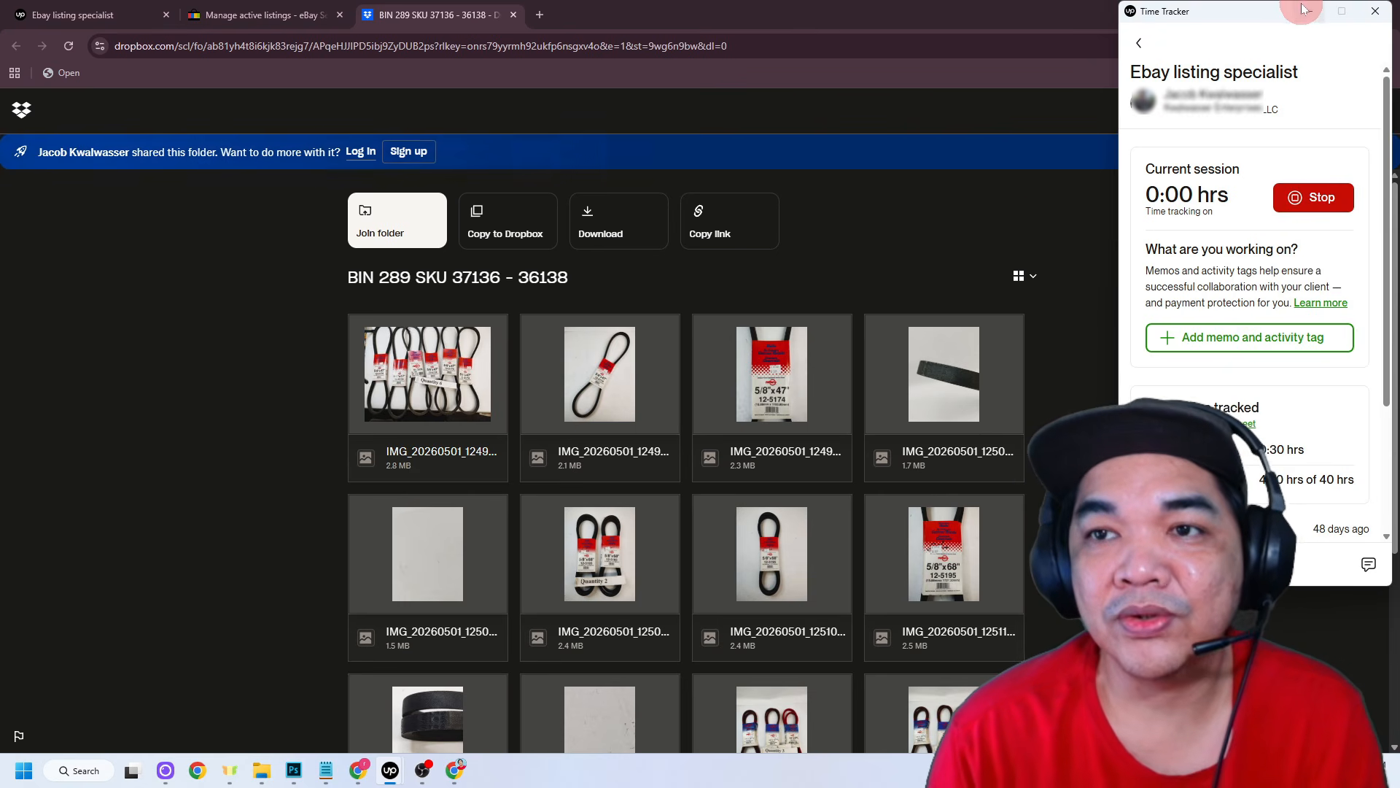
{"action": "left_click", "coordinate": [601, 394]}
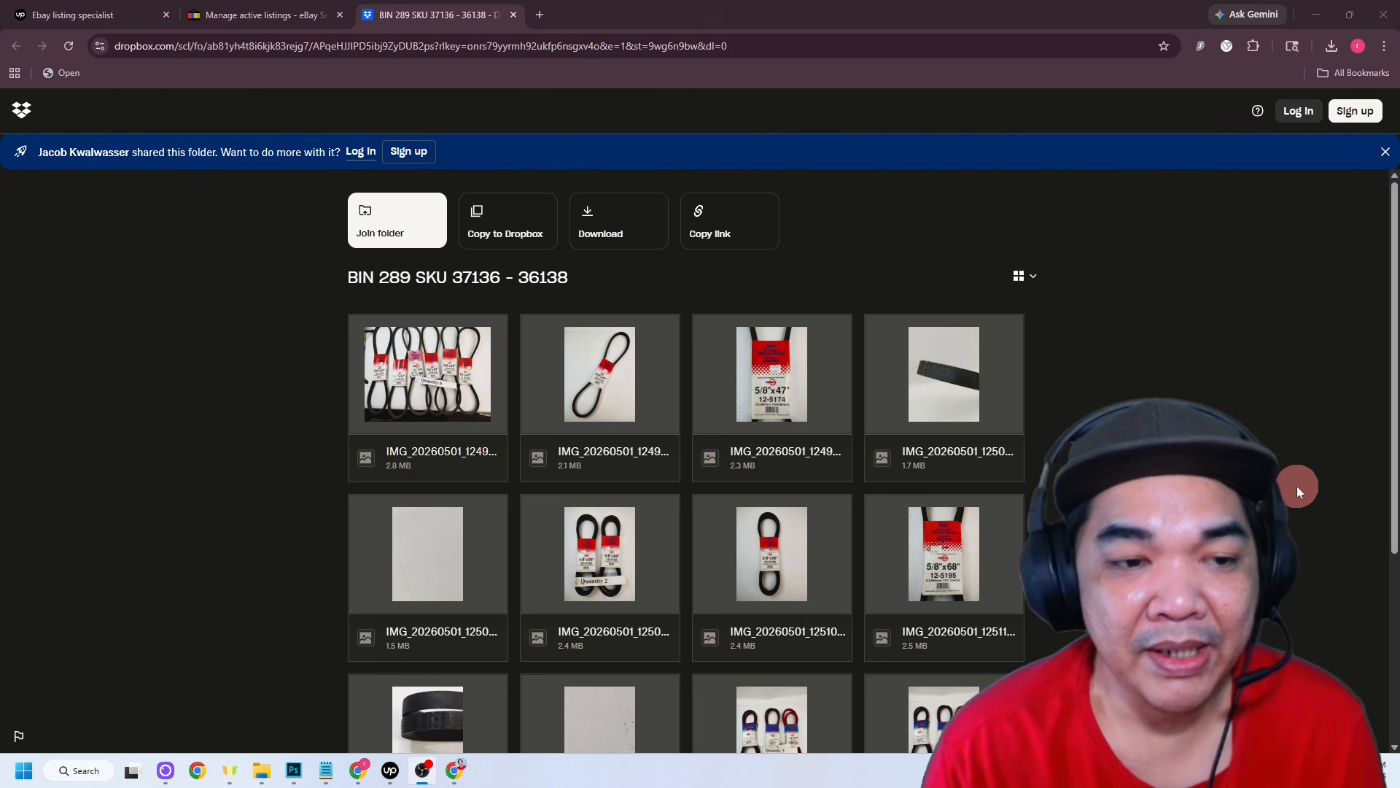
- Open the first belt photo in the Bin 289 folder and enlarge it to 50% to read the labels
{"action": "left_click", "coordinate": [429, 391]}
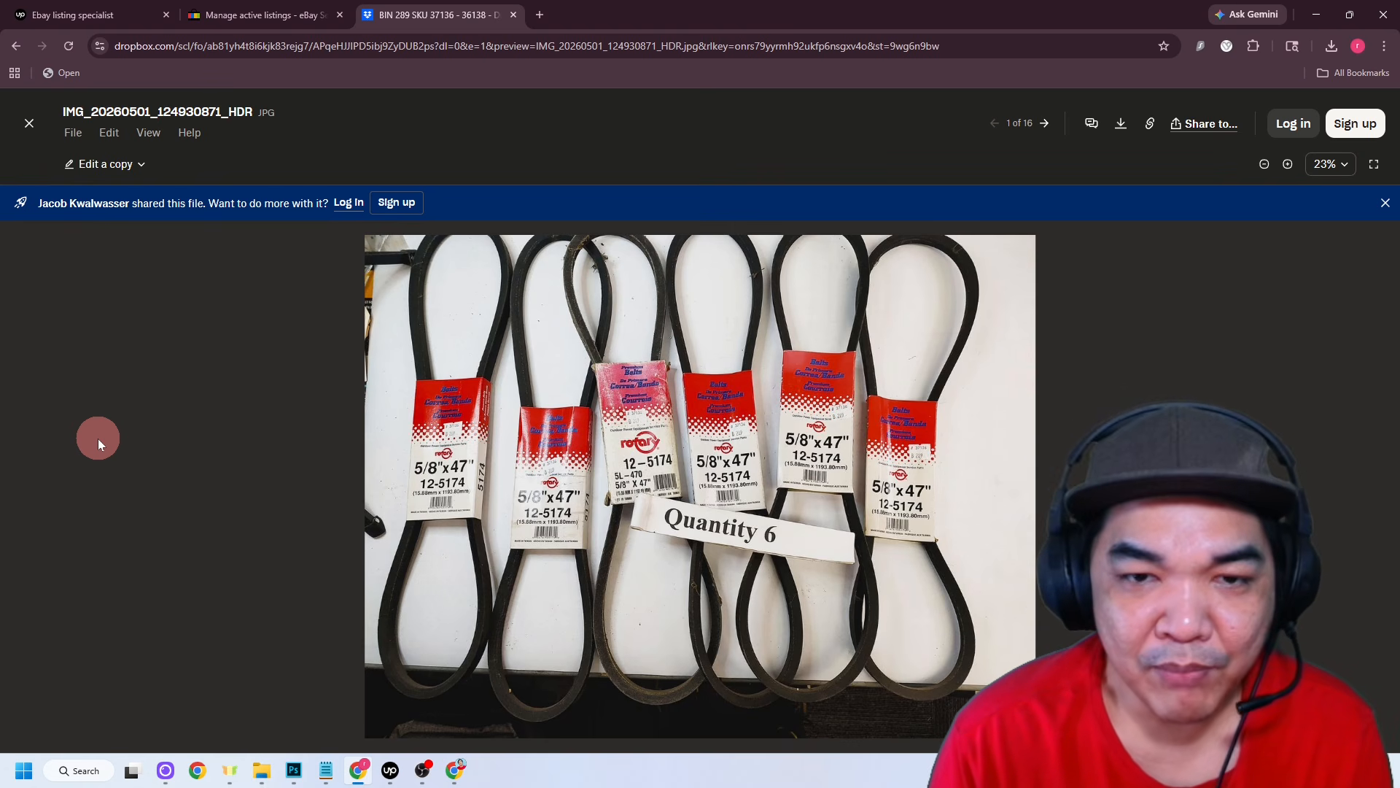
{"action": "left_click", "coordinate": [1291, 168]}
{"action": "left_click", "coordinate": [1291, 167]}
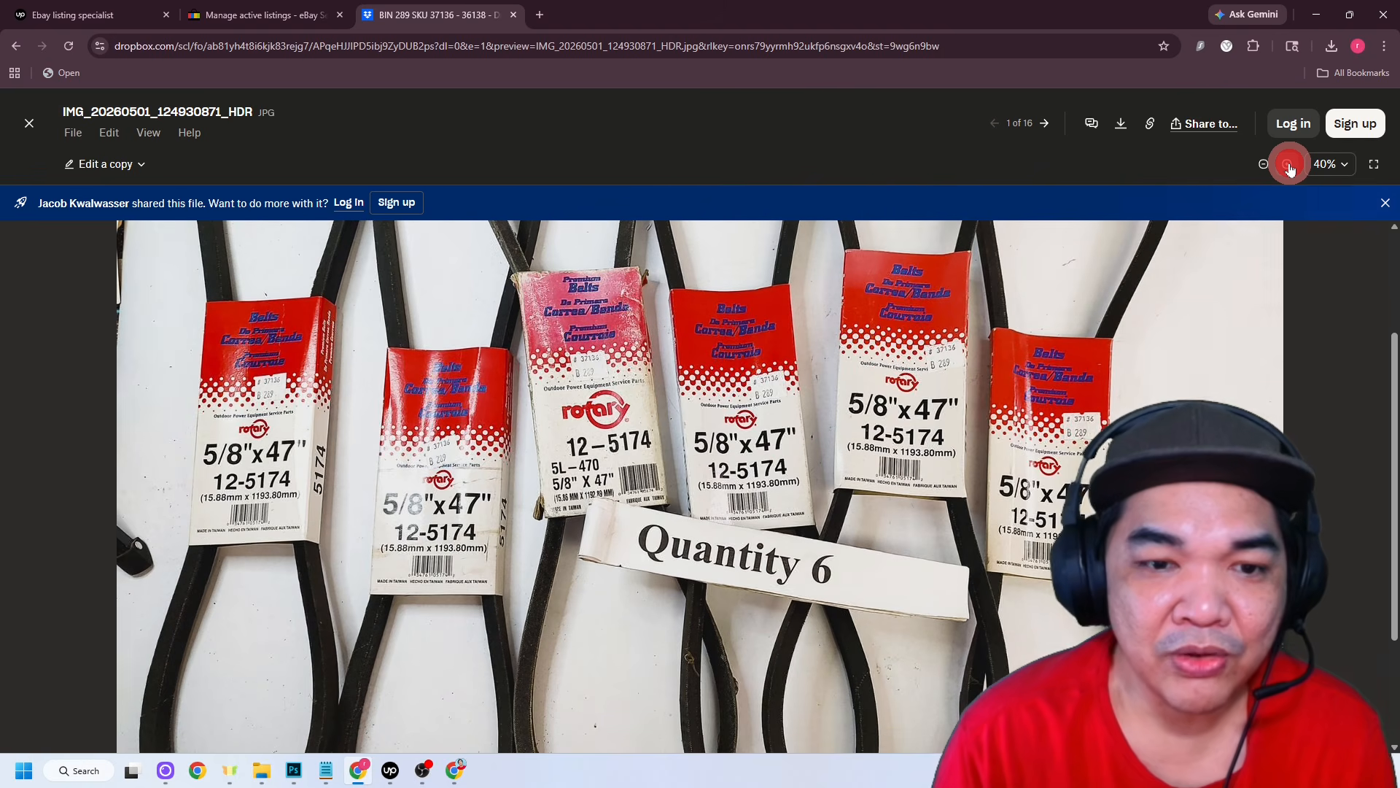
{"action": "left_click", "coordinate": [1290, 168]}
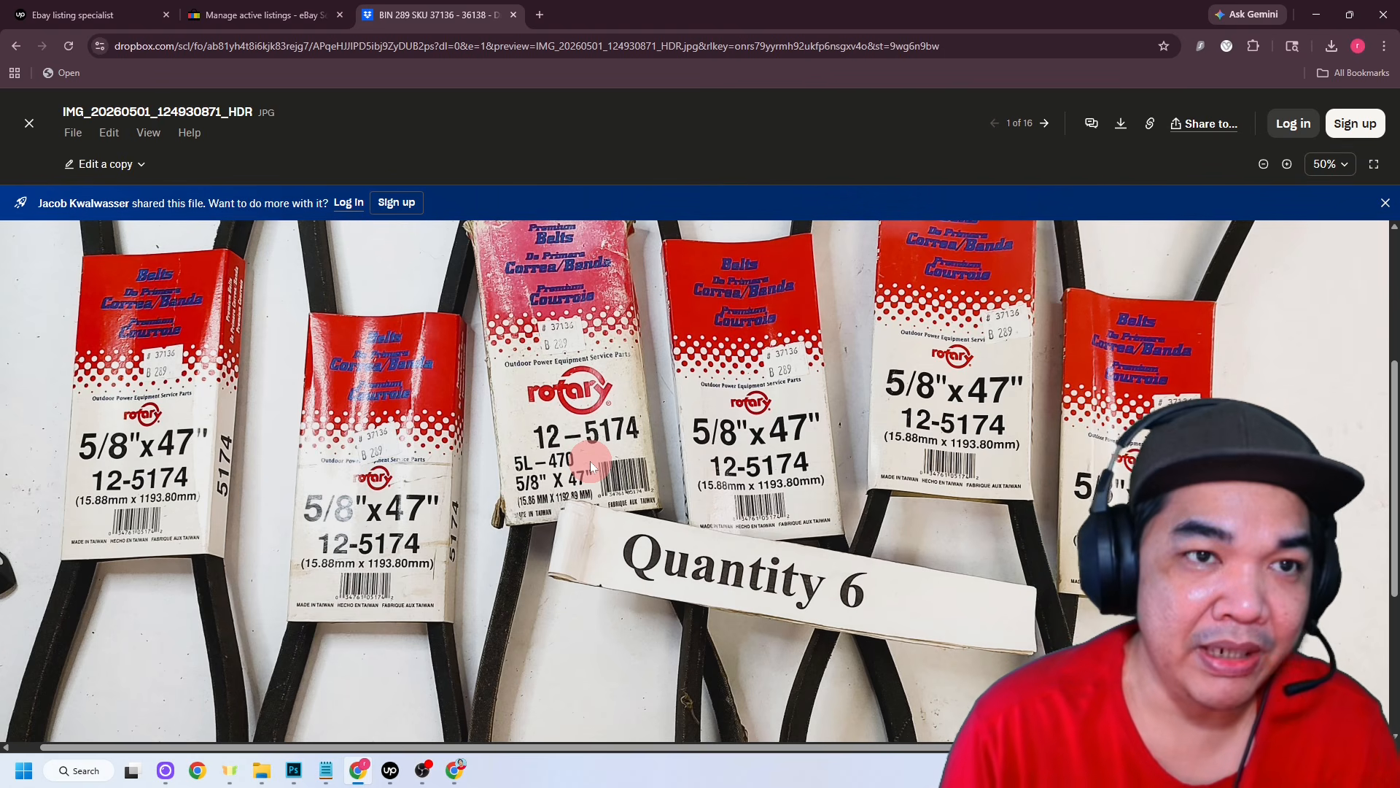
- Load ebay.com in a new tab and check the brand and part number on the belt photo
{"action": "left_click", "coordinate": [539, 15]}
{"action": "type", "text": "ebay.co"}
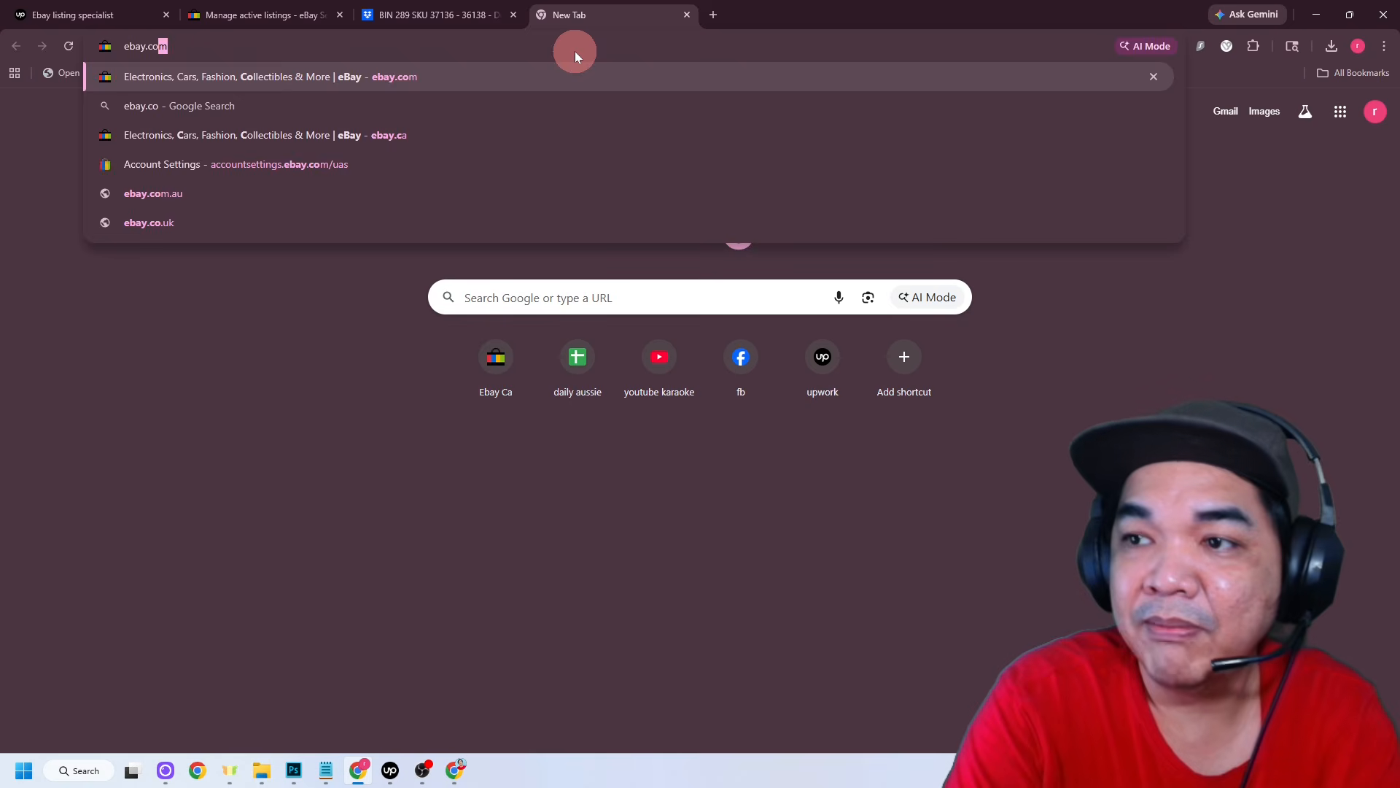
{"action": "key", "text": "Return"}
{"action": "left_click", "coordinate": [451, 13]}
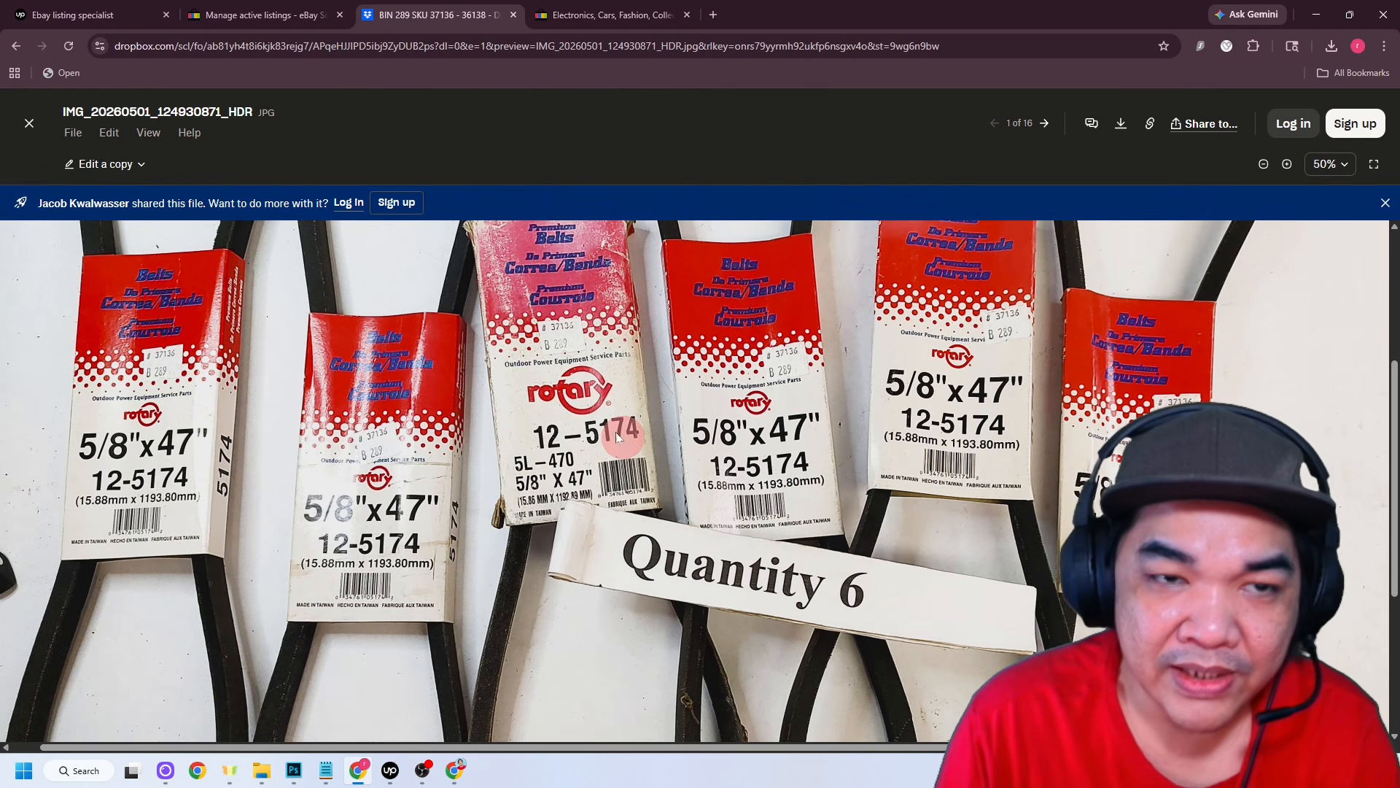
{"action": "left_click", "coordinate": [618, 16]}
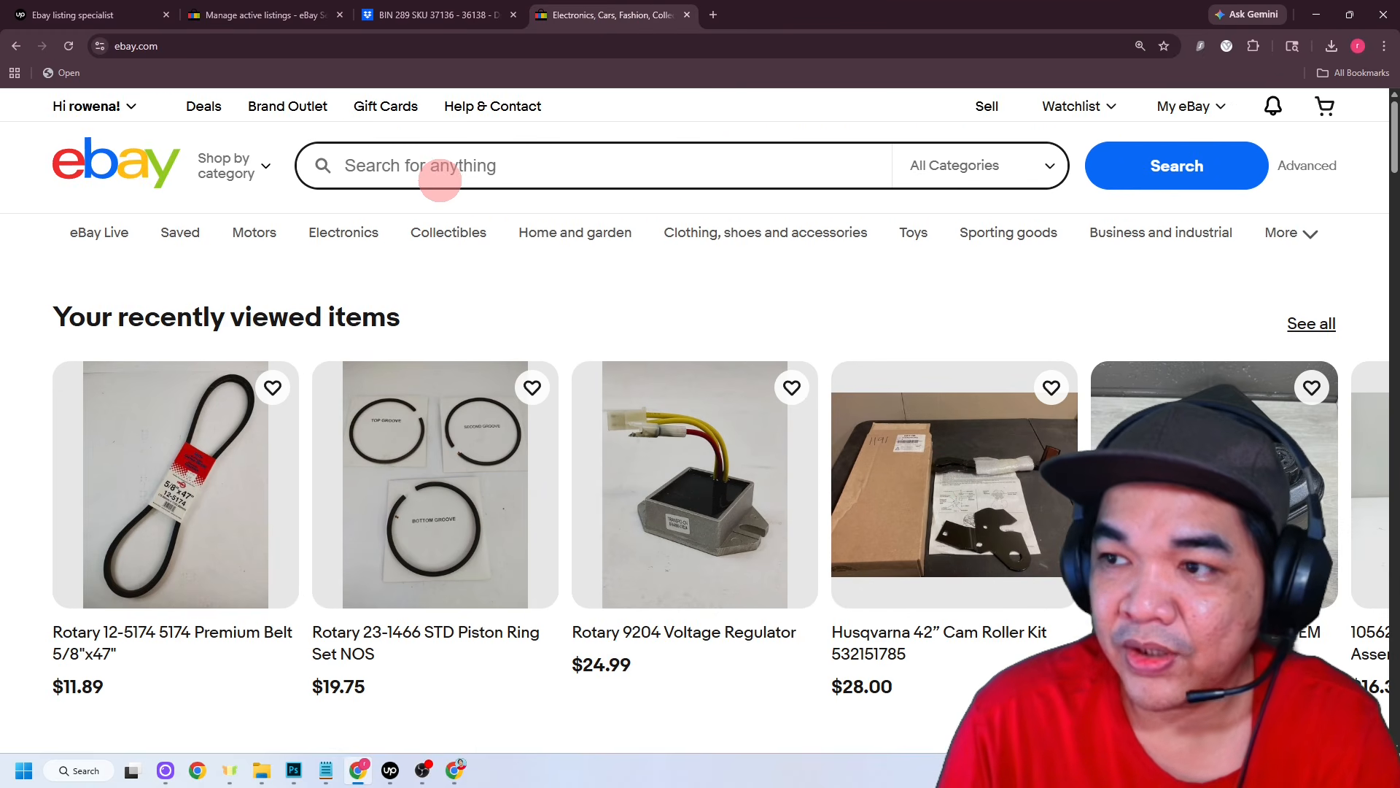
- Search eBay for "rotary 12-5174" and compare the listings with the belt photo
{"action": "left_click", "coordinate": [439, 174]}
{"action": "type", "text": "rotary "}
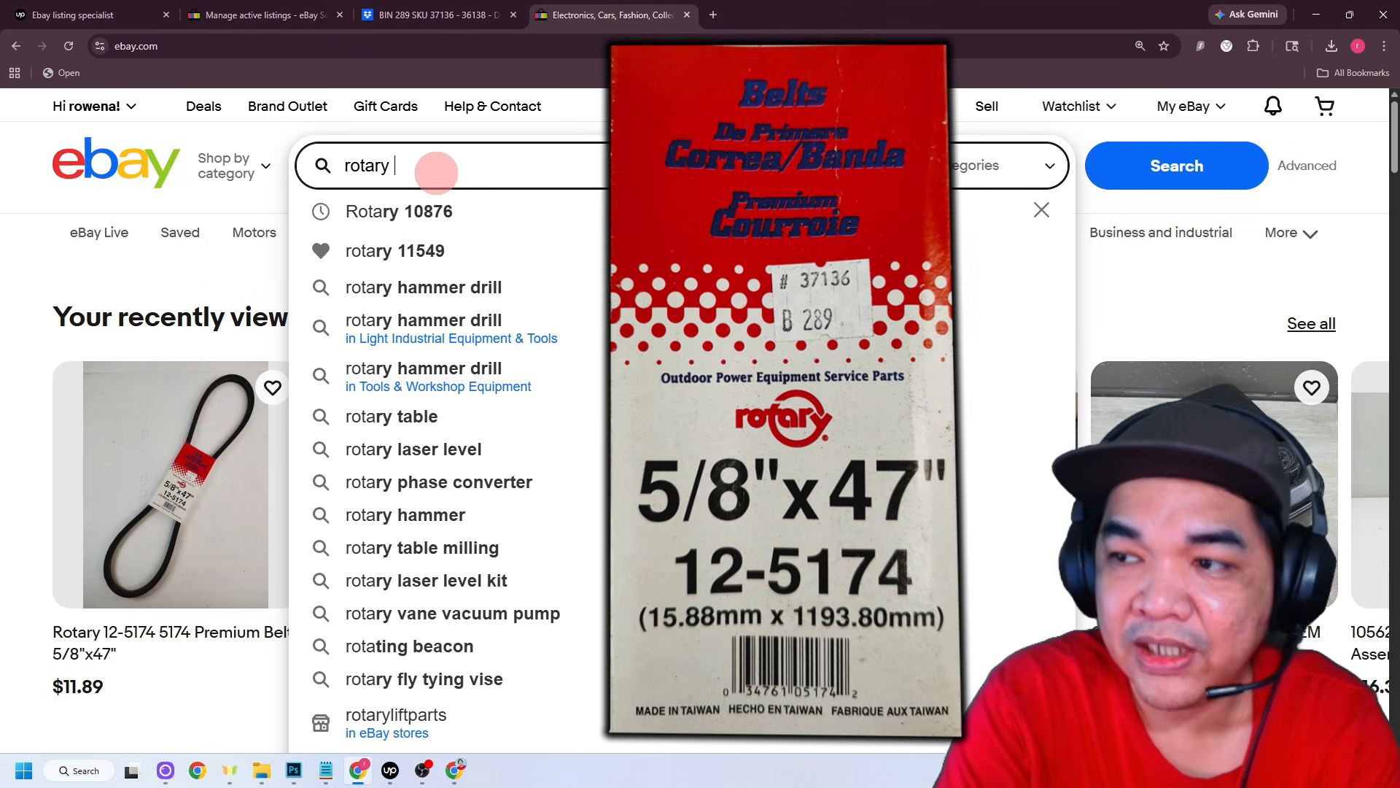
{"action": "type", "text": "5174"}
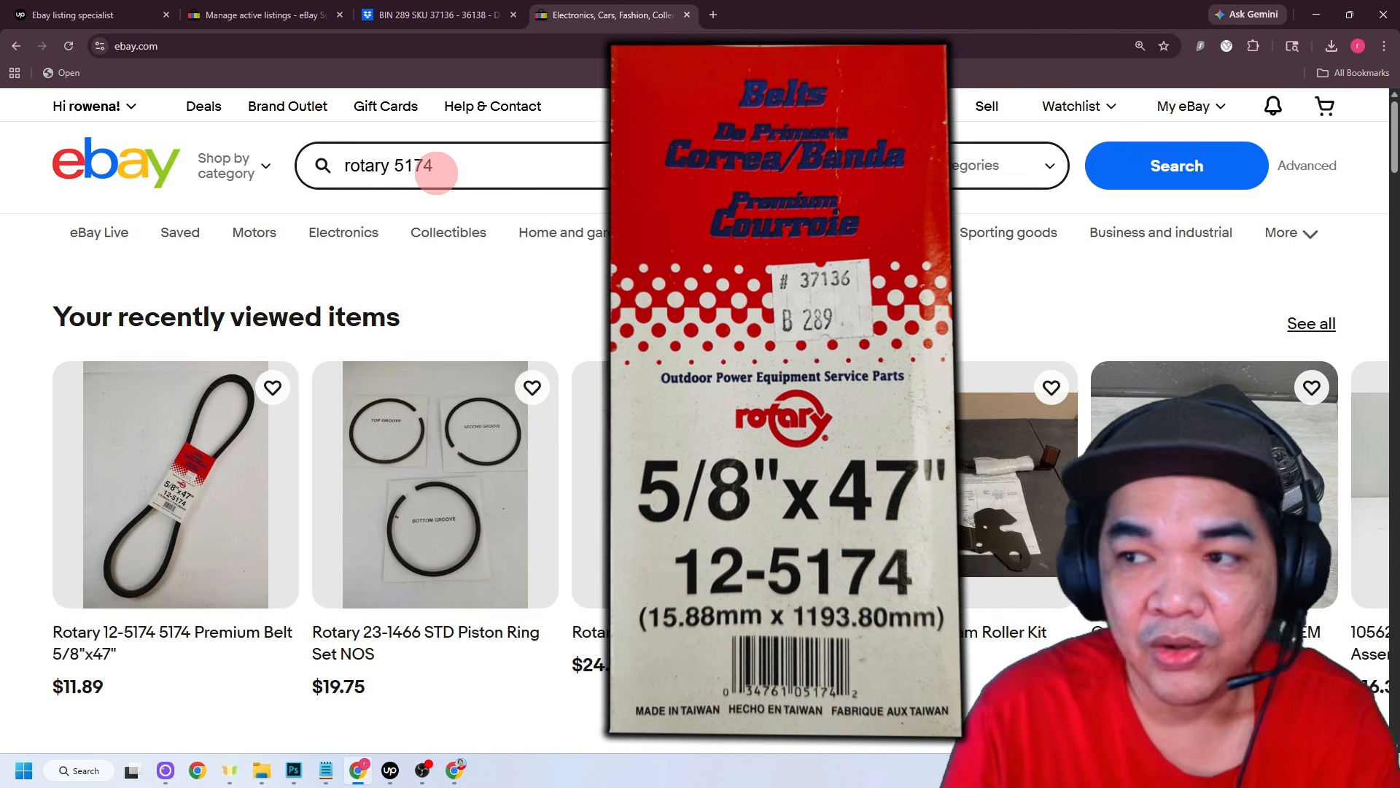
{"action": "key", "text": "Left"}
{"action": "key", "text": "Left"}
{"action": "key", "text": "Left"}
{"action": "key", "text": "Left"}
{"action": "type", "text": "12"}
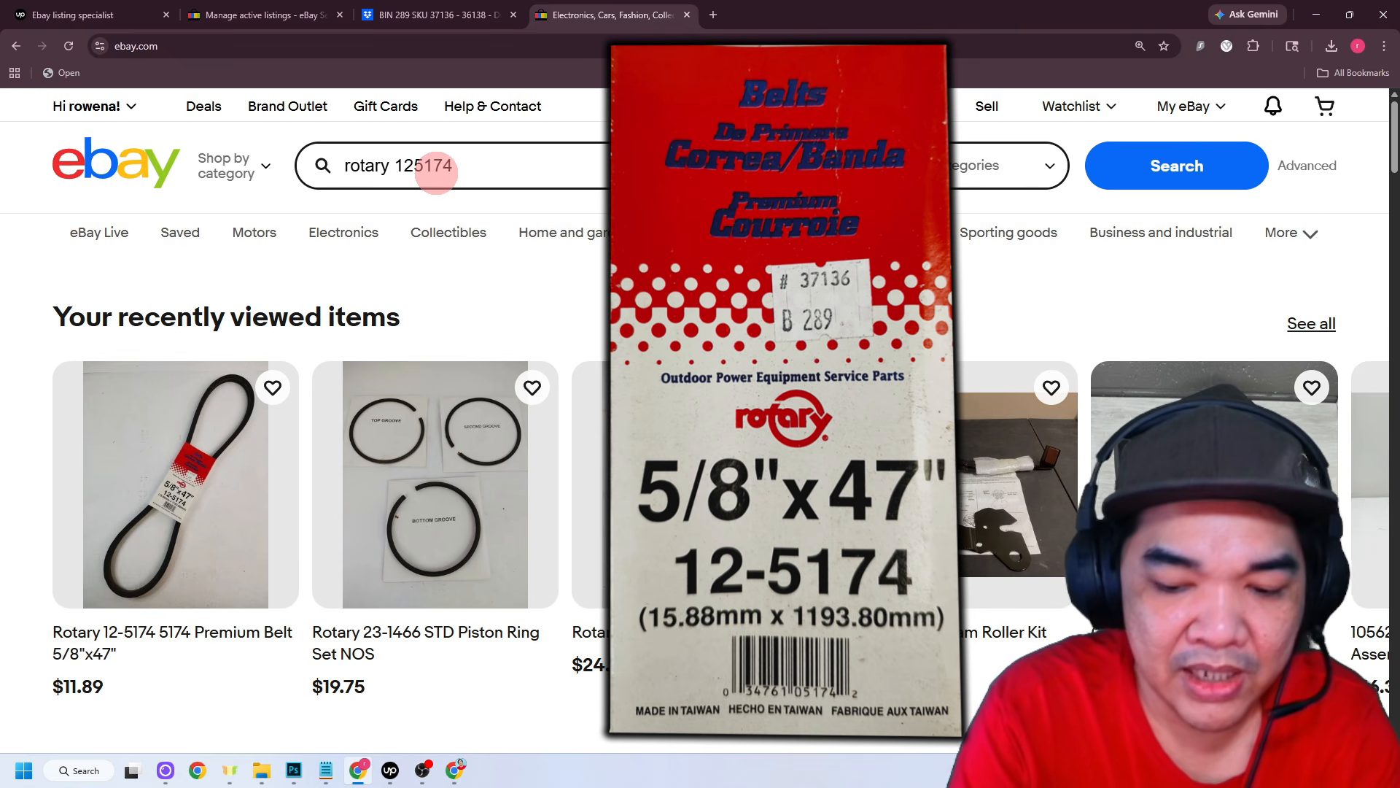
{"action": "type", "text": "-"}
{"action": "key", "text": "Return"}
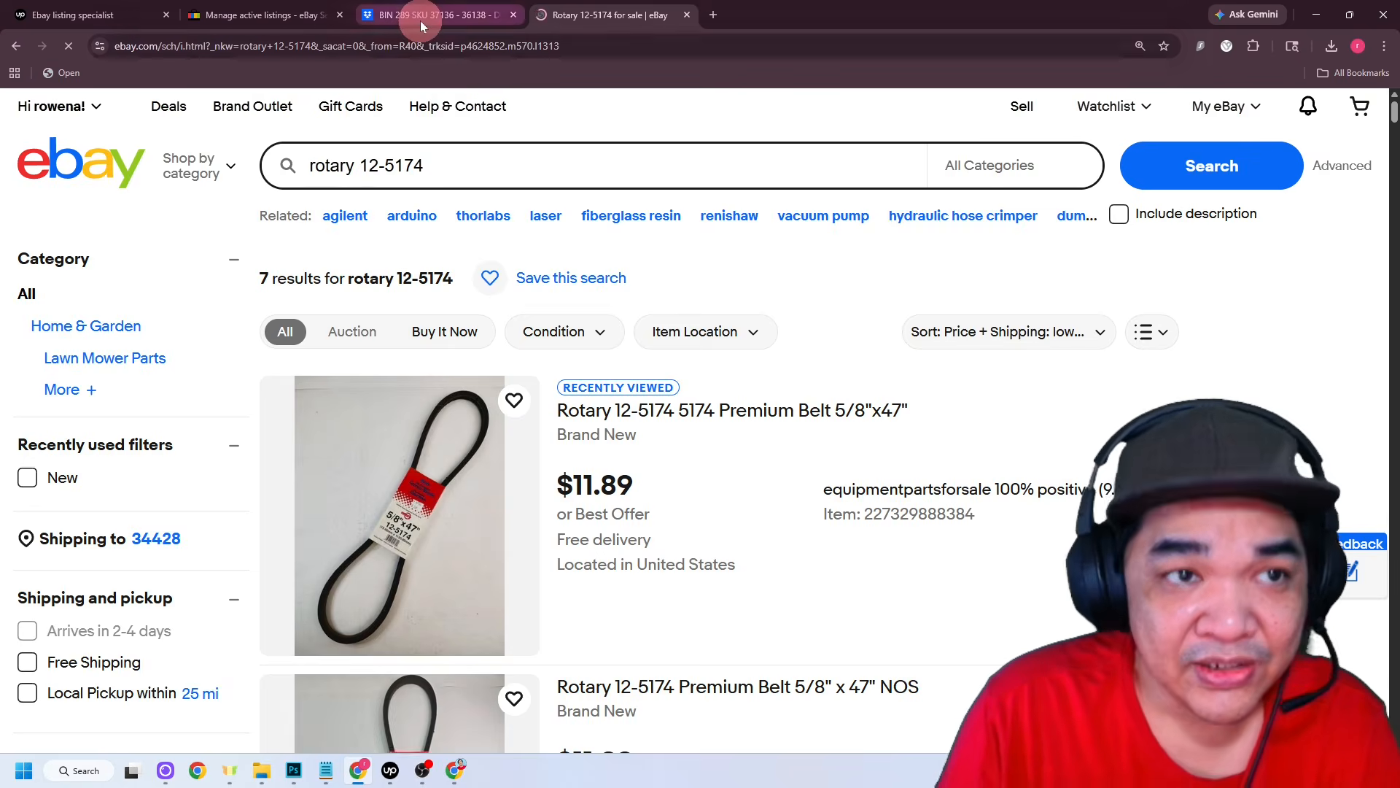
{"action": "left_click", "coordinate": [422, 21]}
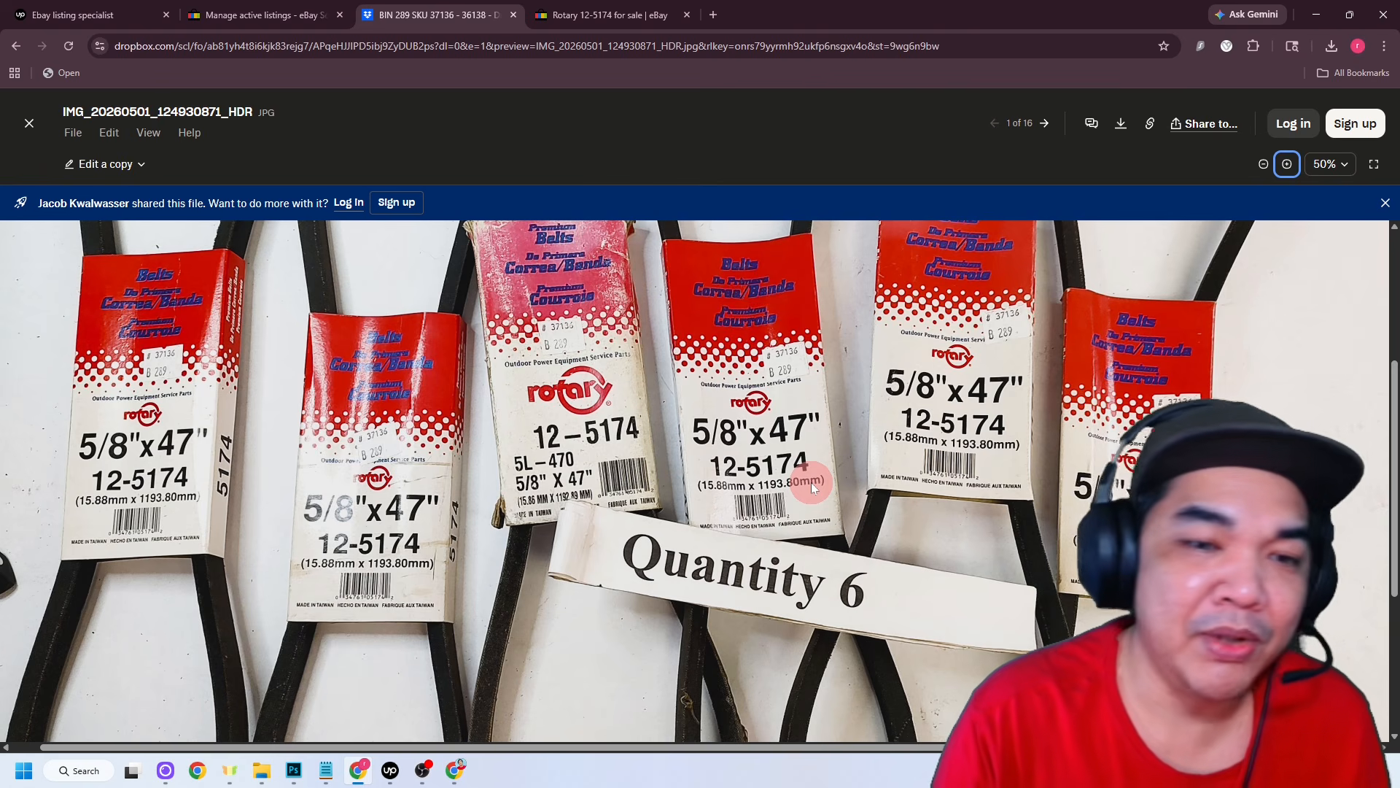
{"action": "left_click", "coordinate": [584, 14]}
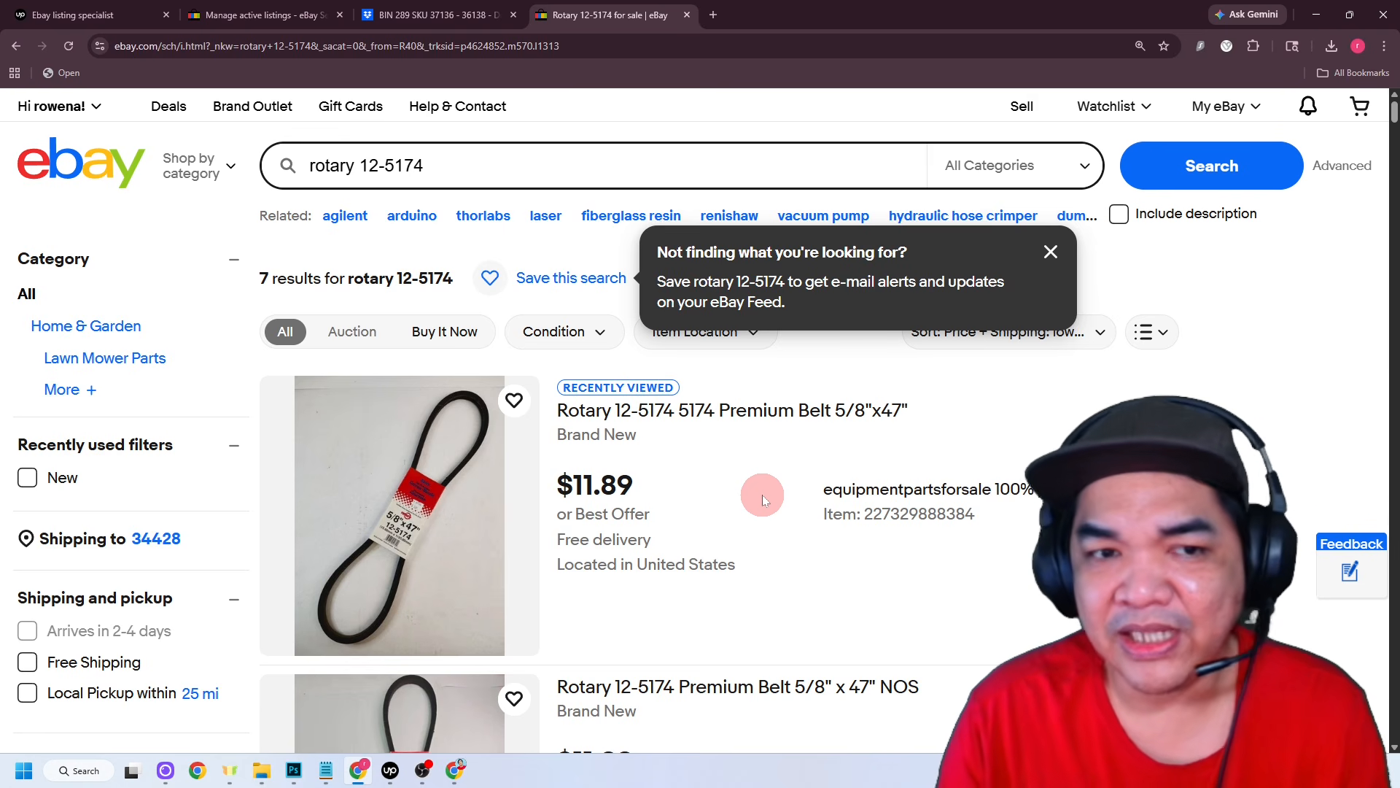
- Copy the eBay search term "rotary 12-5174", search Google for it in a new tab, and enlarge the page to 150%
{"action": "triple_click", "coordinate": [462, 162]}
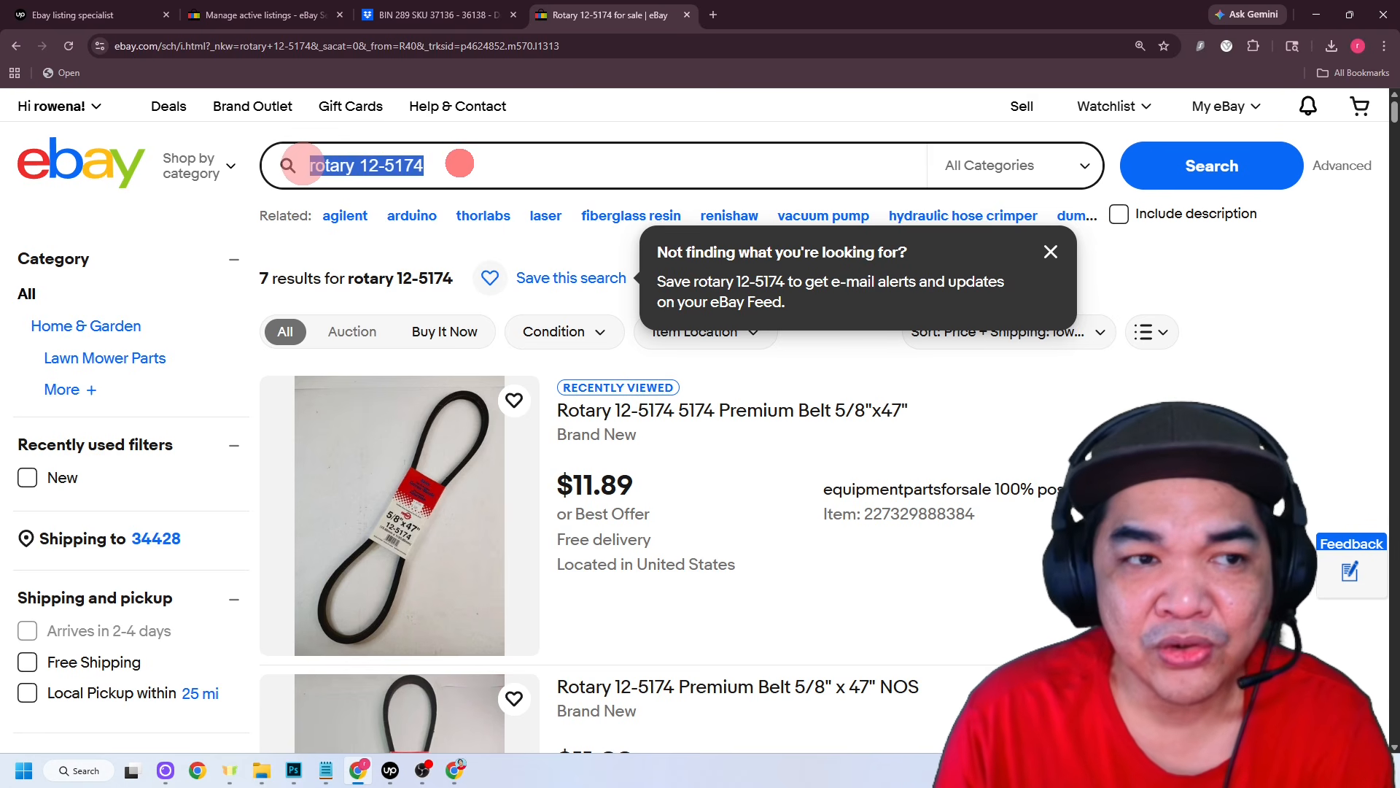
{"action": "right_click", "coordinate": [346, 173]}
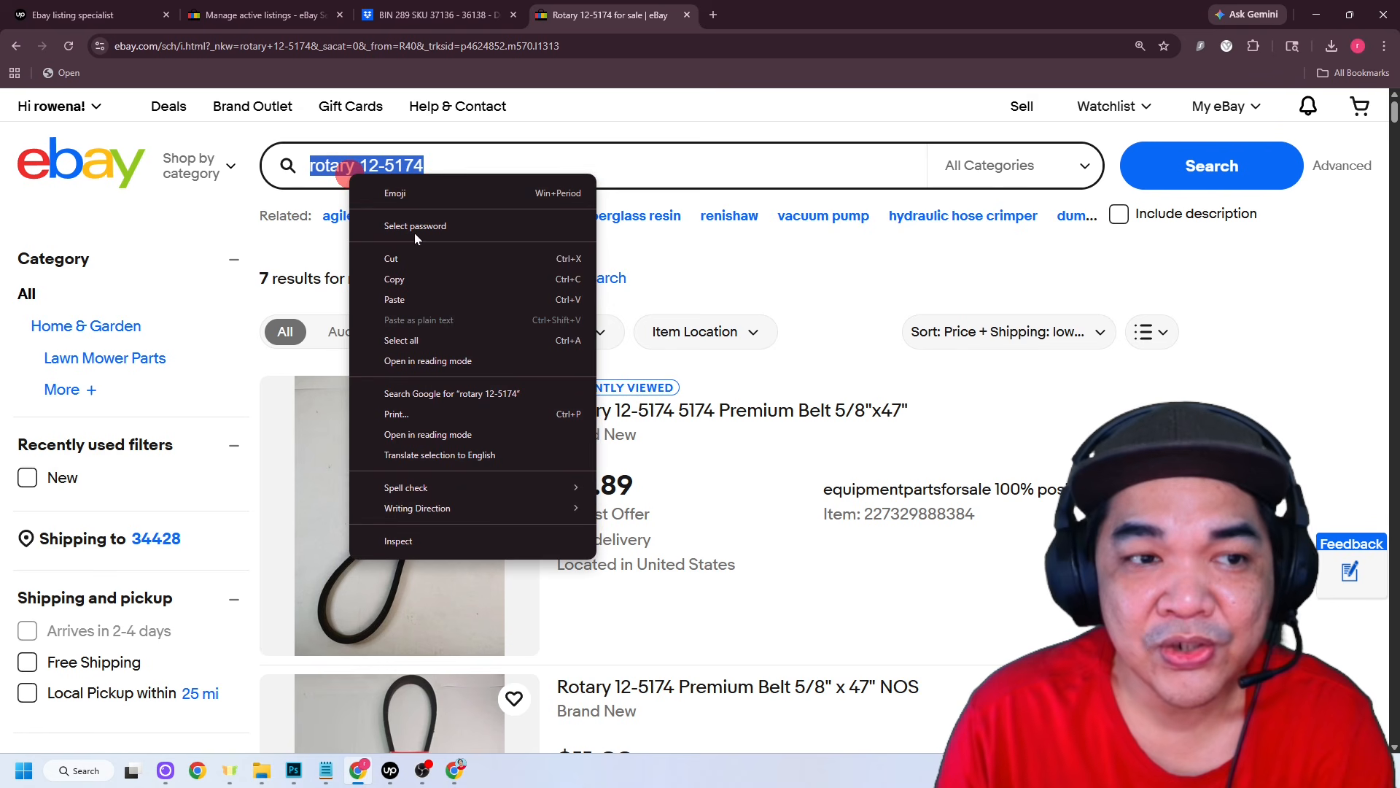
{"action": "left_click", "coordinate": [399, 277]}
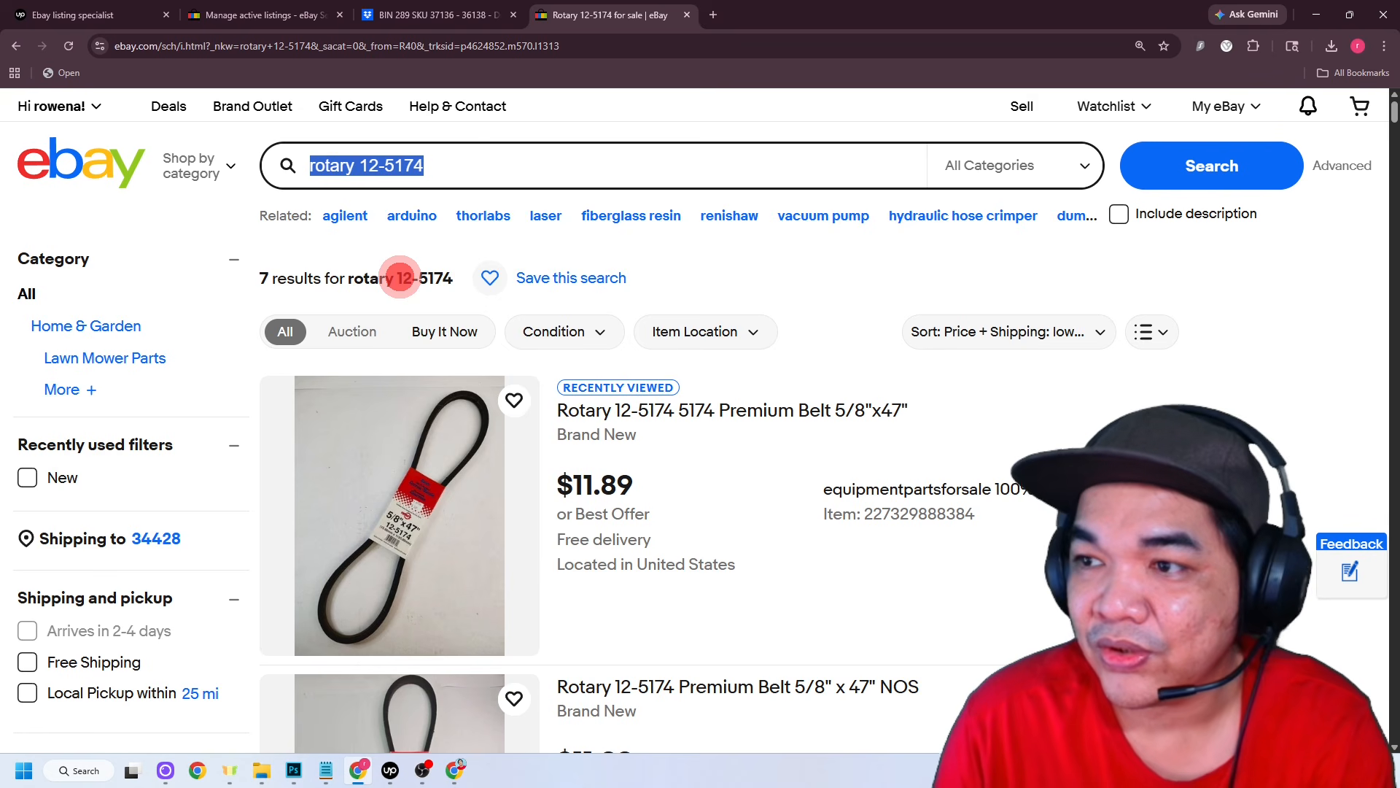
{"action": "left_click", "coordinate": [713, 14]}
{"action": "key", "text": "ctrl+v"}
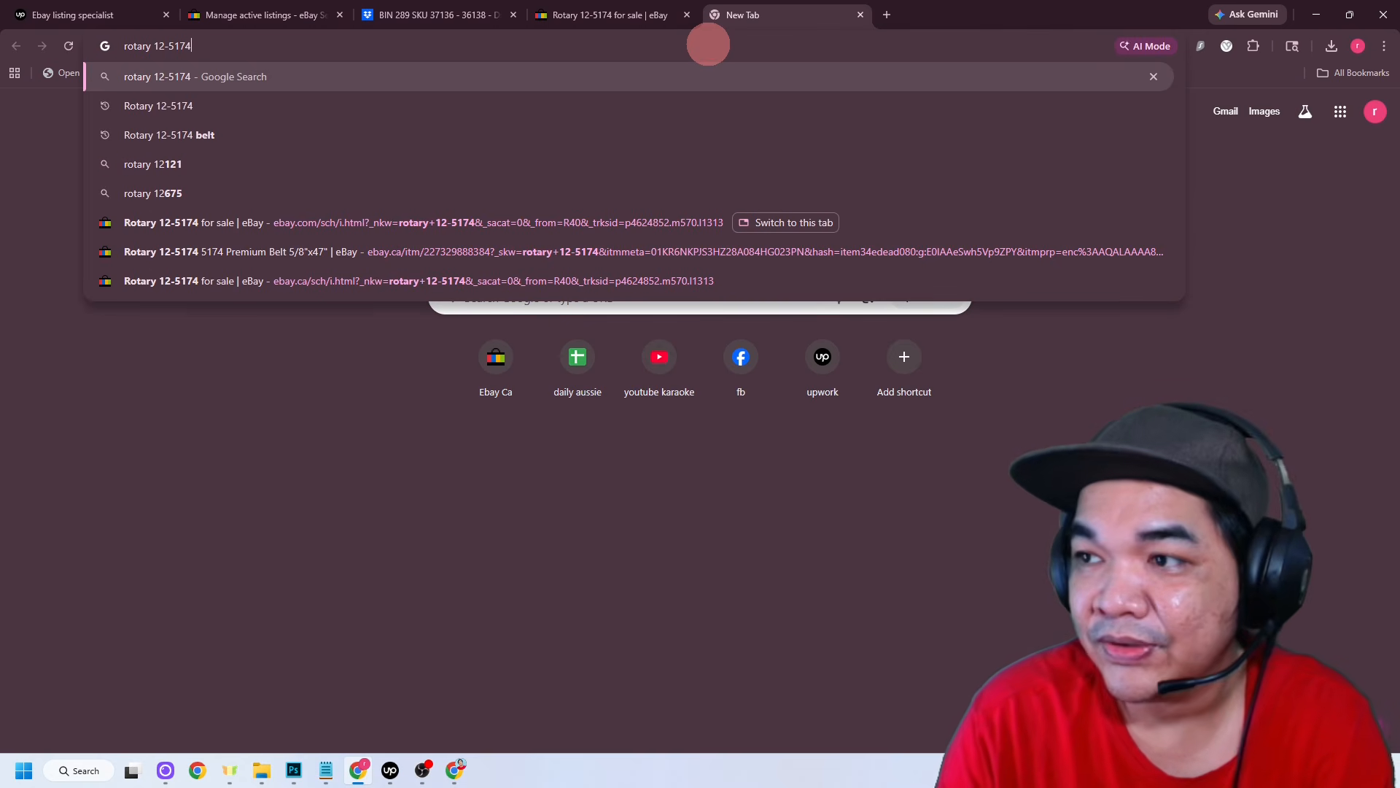
{"action": "key", "text": "Return"}
{"action": "key", "text": "ctrl+plus"}
{"action": "key", "text": "ctrl+plus"}
{"action": "key", "text": "ctrl+plus"}
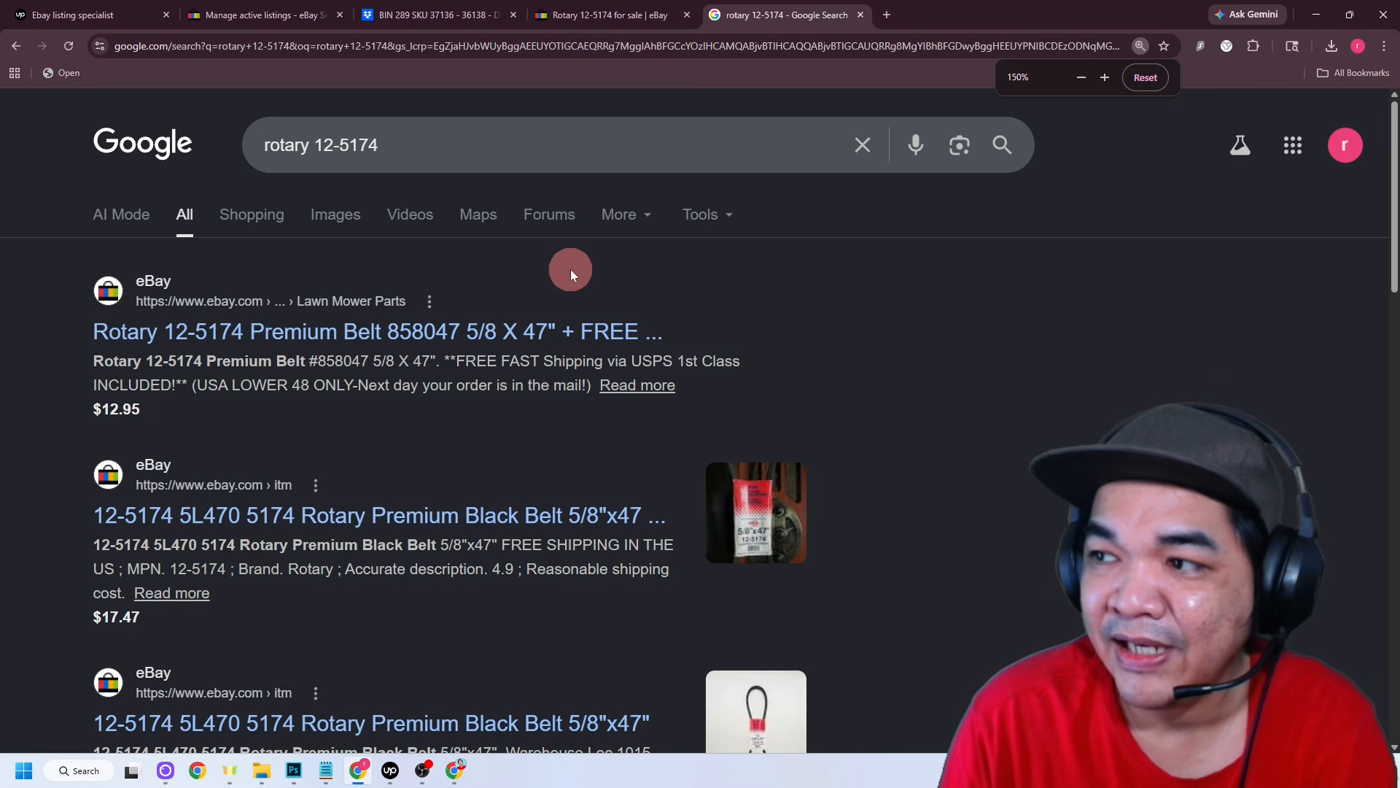
{"action": "key", "text": "ctrl+plus"}
{"action": "key", "text": "ctrl+minus"}
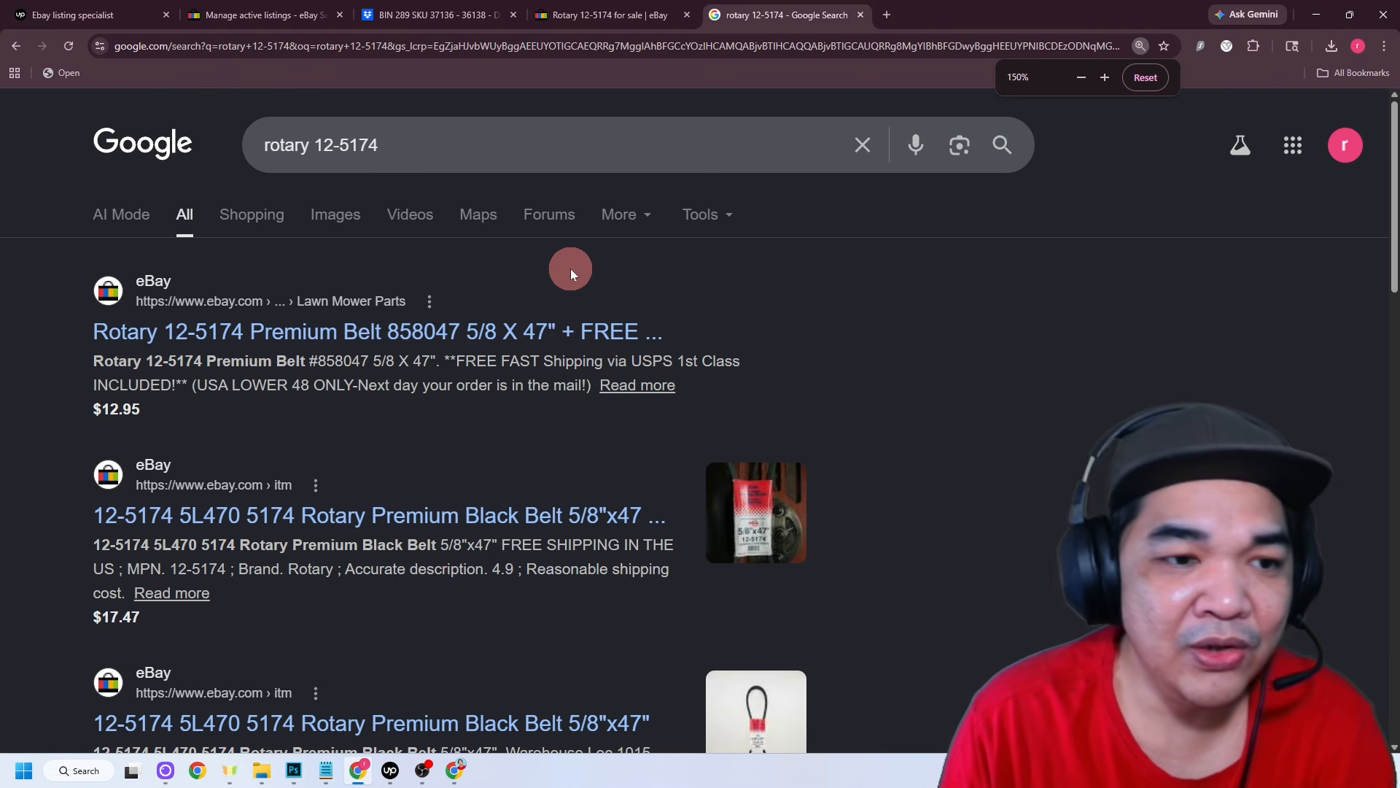
- Find the MFG Supply result for the 5L-470 Premium Belt and view its product page in a separate tab
{"action": "scroll", "coordinate": [570, 268], "scroll_direction": "down", "scroll_amount": 5}
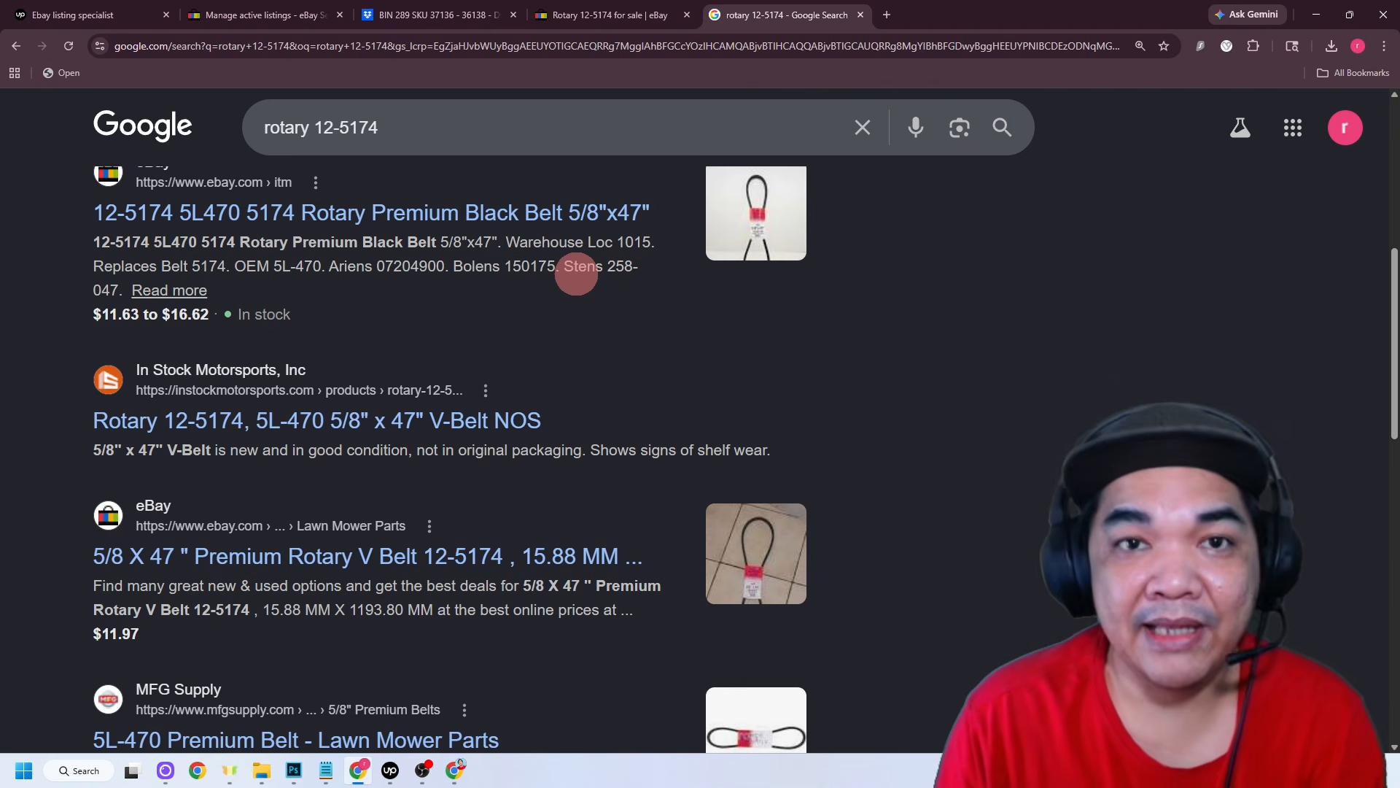
{"action": "scroll", "coordinate": [576, 274], "scroll_direction": "down", "scroll_amount": 3}
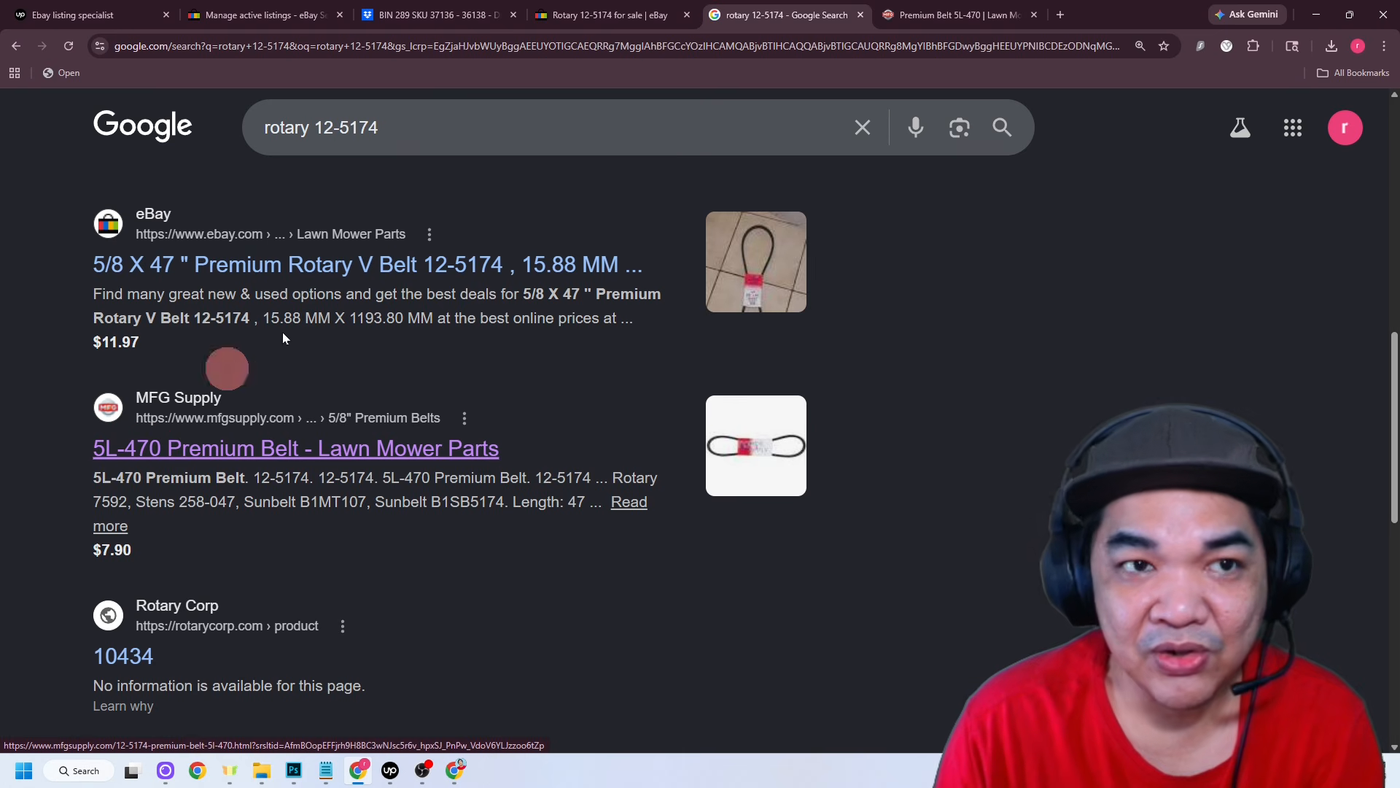
{"action": "left_click", "coordinate": [939, 23]}
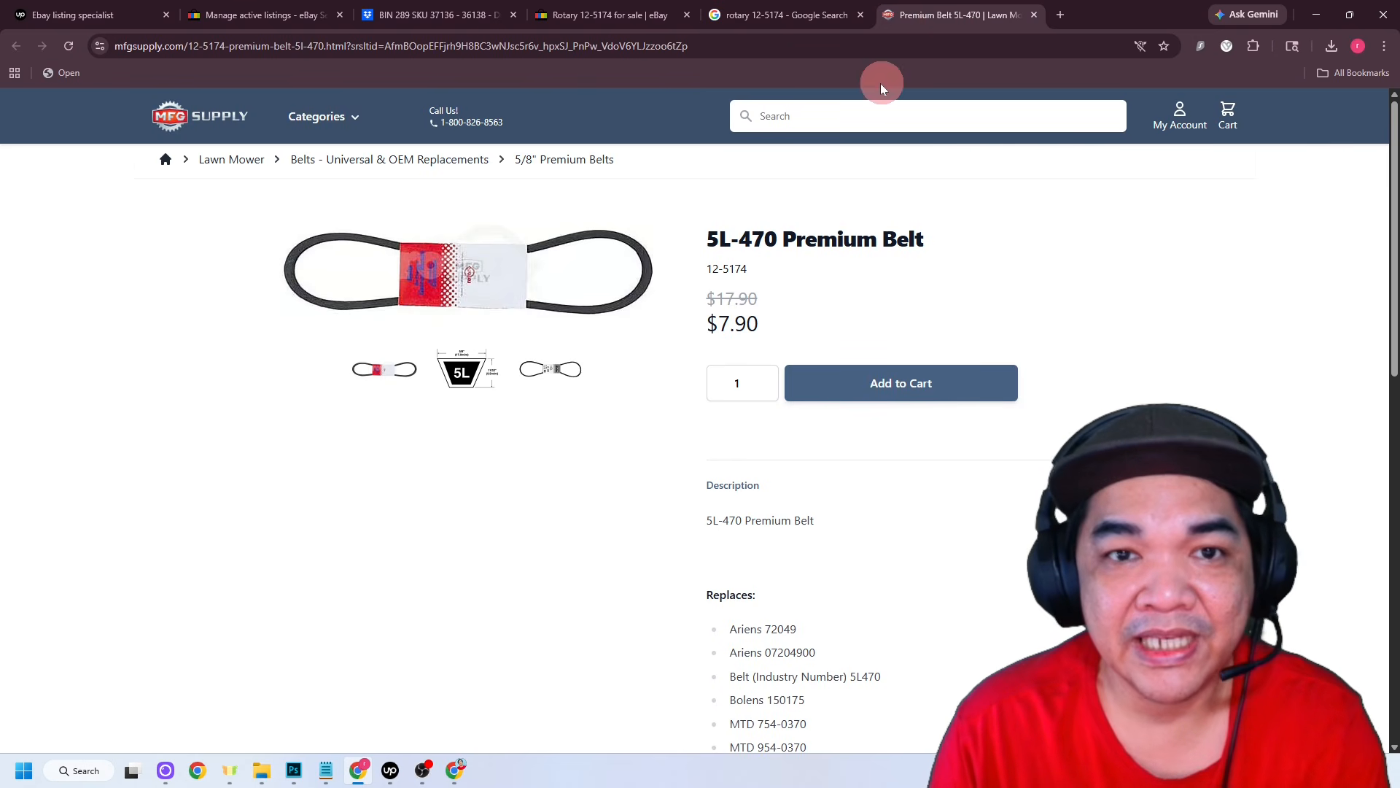
- Search MFG Supply for "rotary 12-5174", examine the matching belts' OEM replacement numbers and length, and return to the Google results
{"action": "left_click", "coordinate": [834, 116]}
{"action": "key", "text": "ctrl+v"}
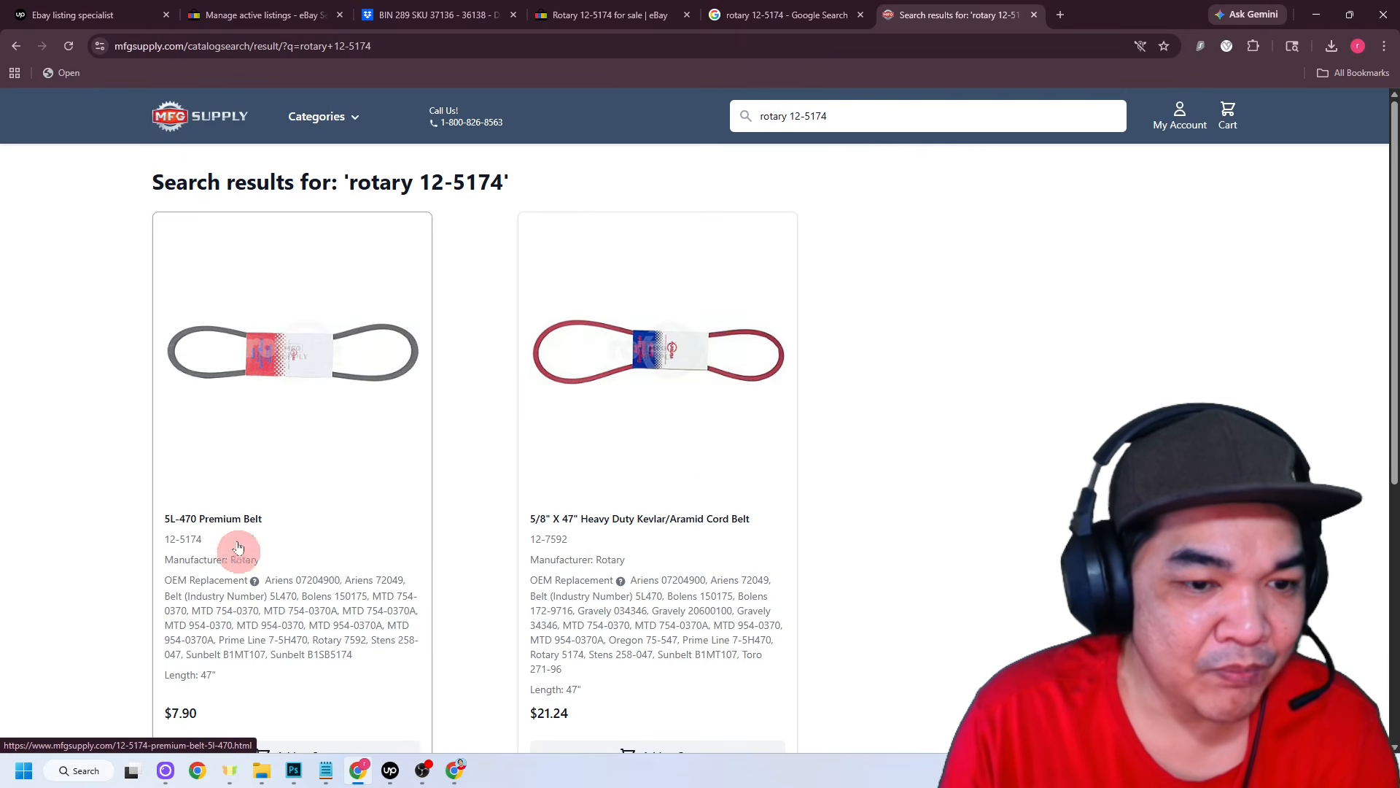
{"action": "scroll", "coordinate": [724, 493], "scroll_direction": "down", "scroll_amount": 3}
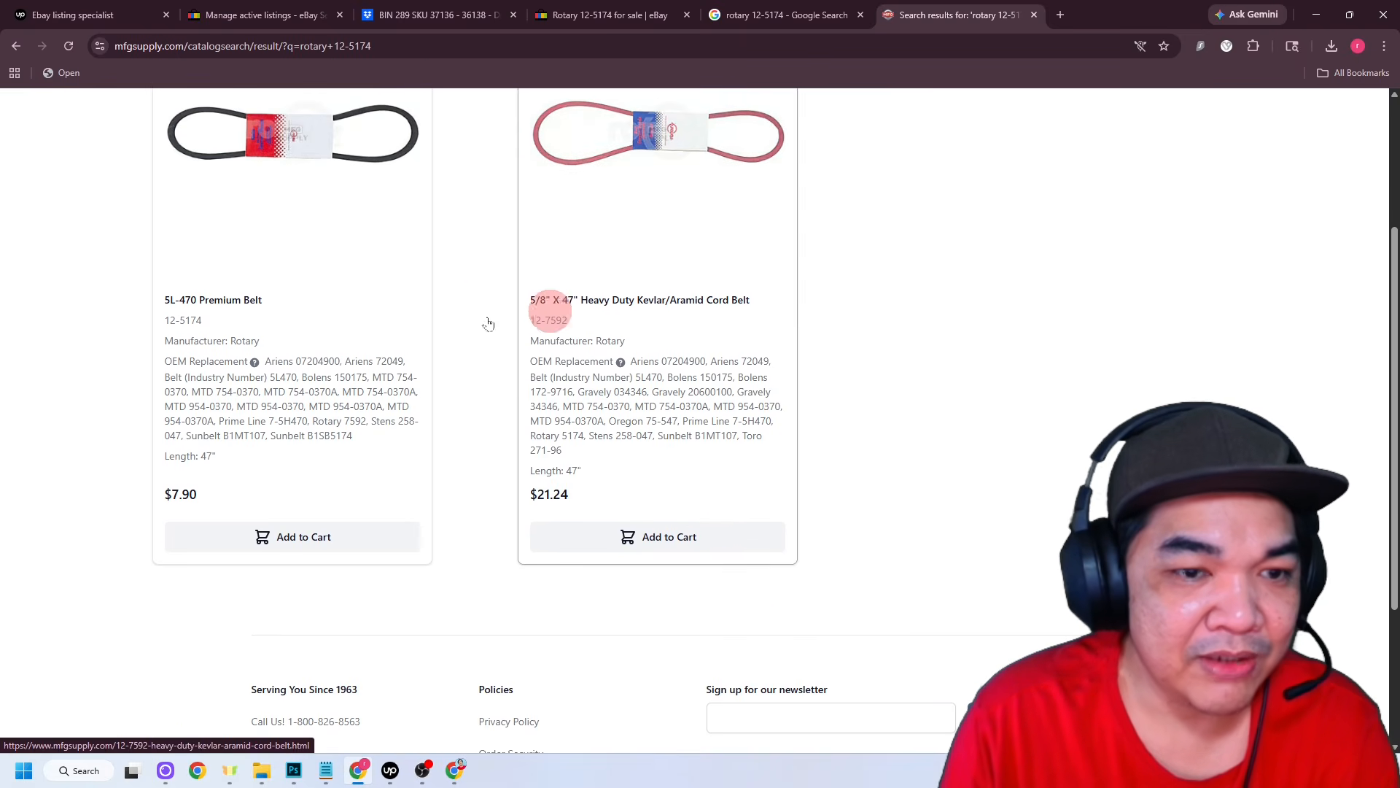
{"action": "scroll", "coordinate": [765, 496], "scroll_direction": "up", "scroll_amount": 3}
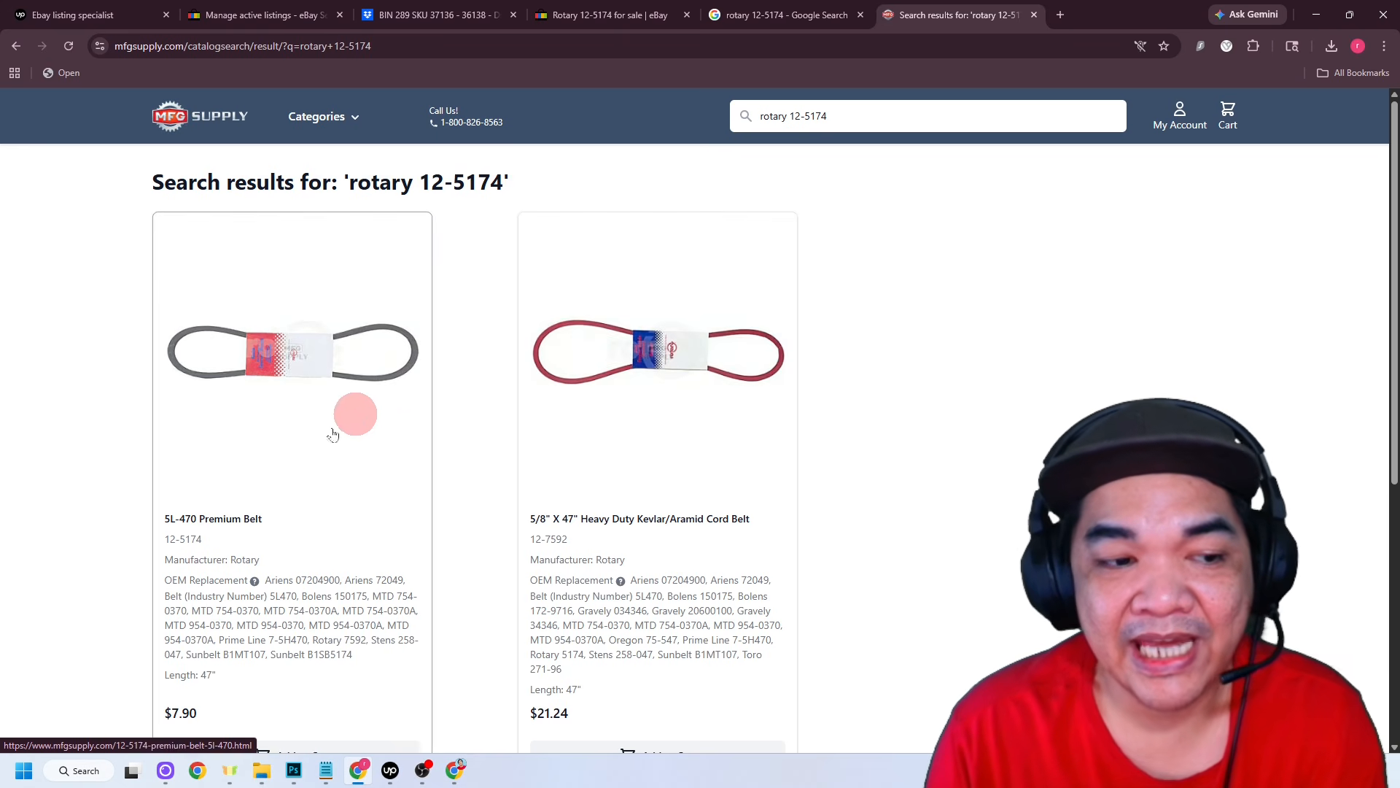
{"action": "scroll", "coordinate": [350, 416], "scroll_direction": "down", "scroll_amount": 3}
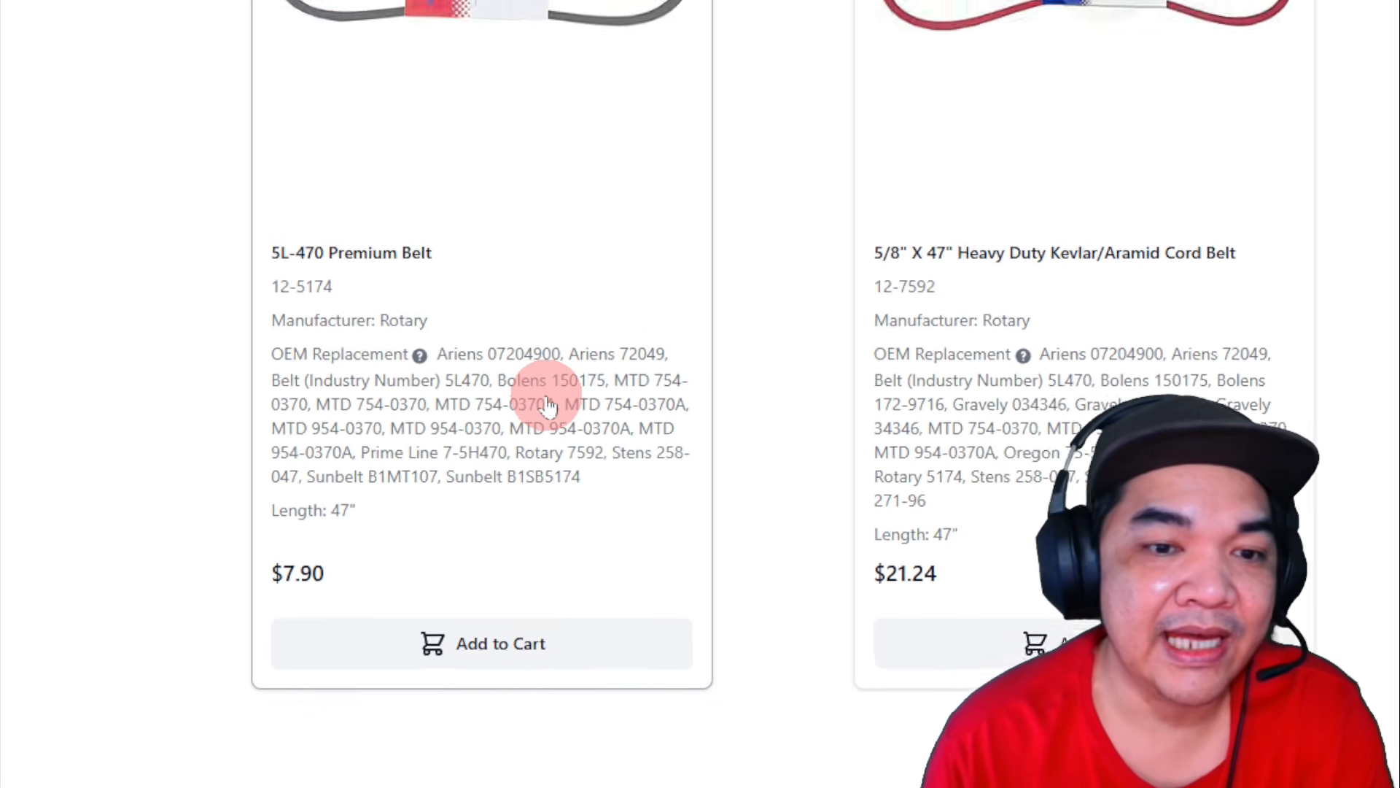
{"action": "left_click", "coordinate": [806, 13]}
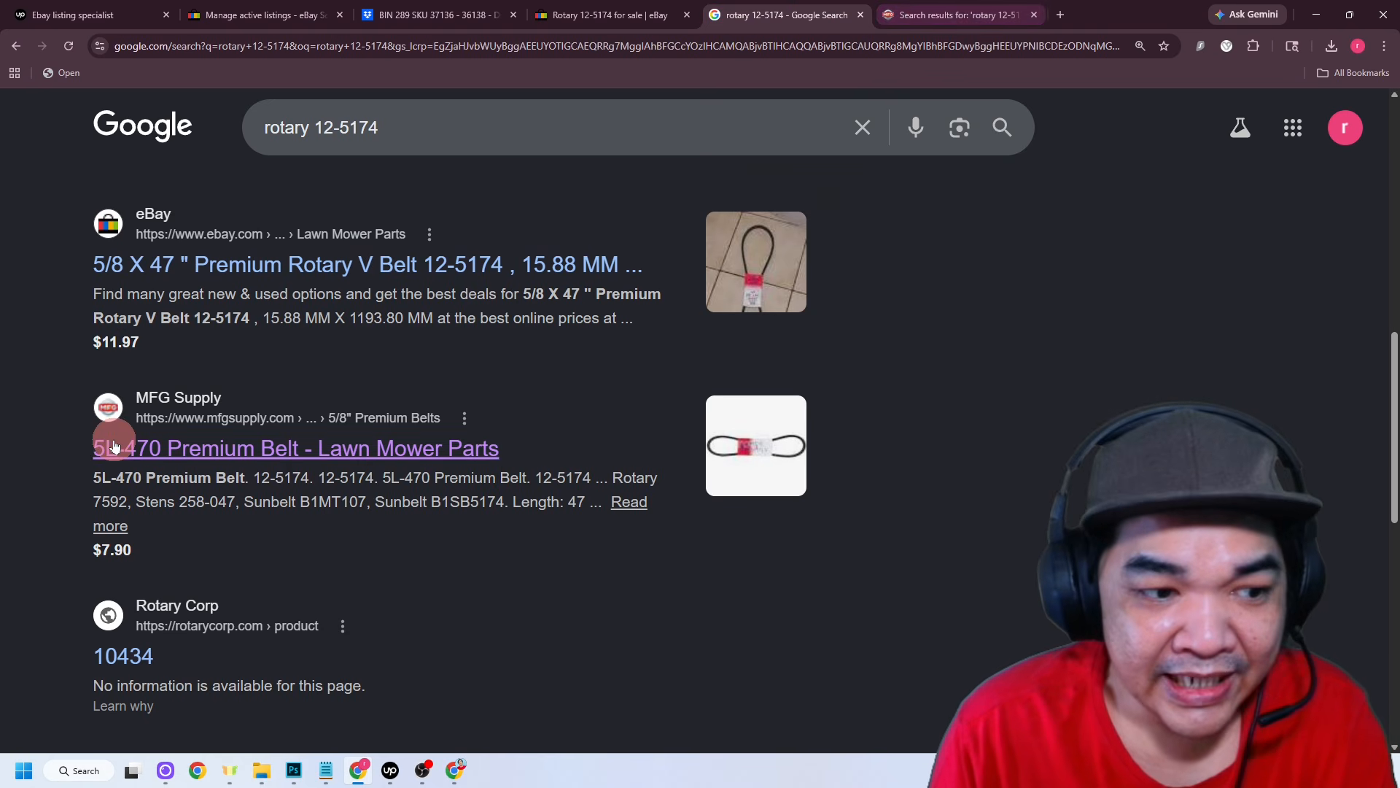
- Search Google for "rotary 12-5174 belt" and view the Texas Lawn Mower Parts page for the Rotary # 5174 V-belt
{"action": "scroll", "coordinate": [234, 406], "scroll_direction": "down", "scroll_amount": 3}
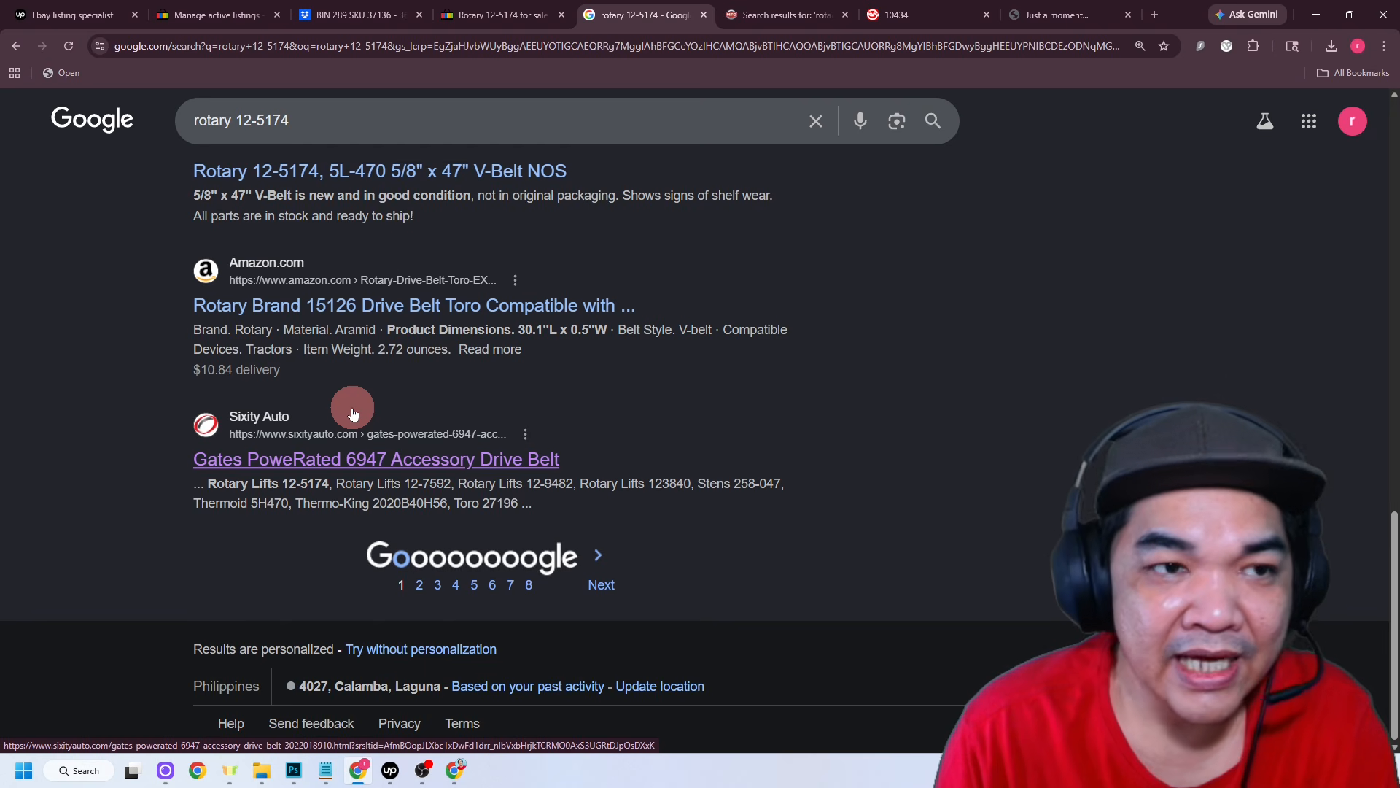
{"action": "left_click", "coordinate": [338, 119]}
{"action": "type", "text": "belt"}
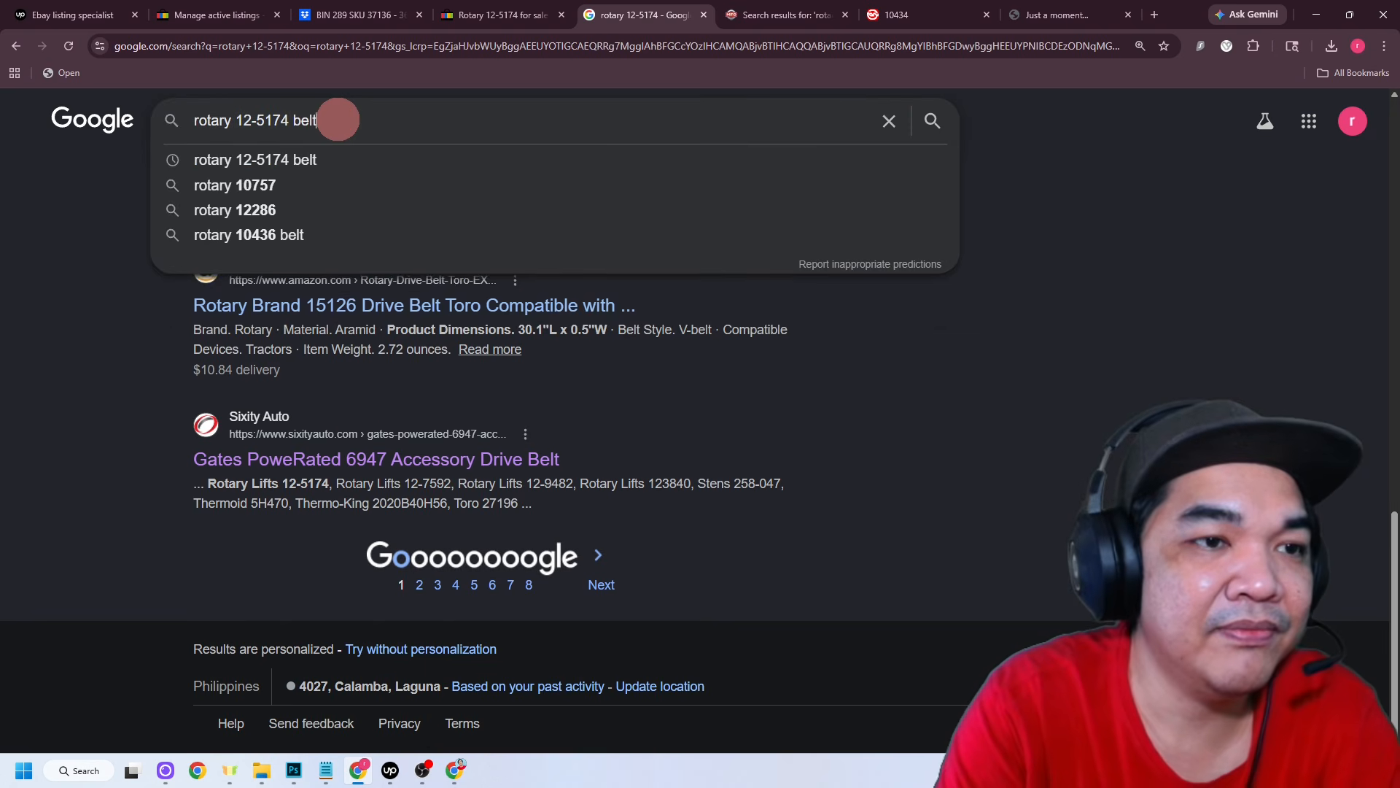
{"action": "key", "text": "Return"}
{"action": "scroll", "coordinate": [99, 316], "scroll_direction": "down", "scroll_amount": 4}
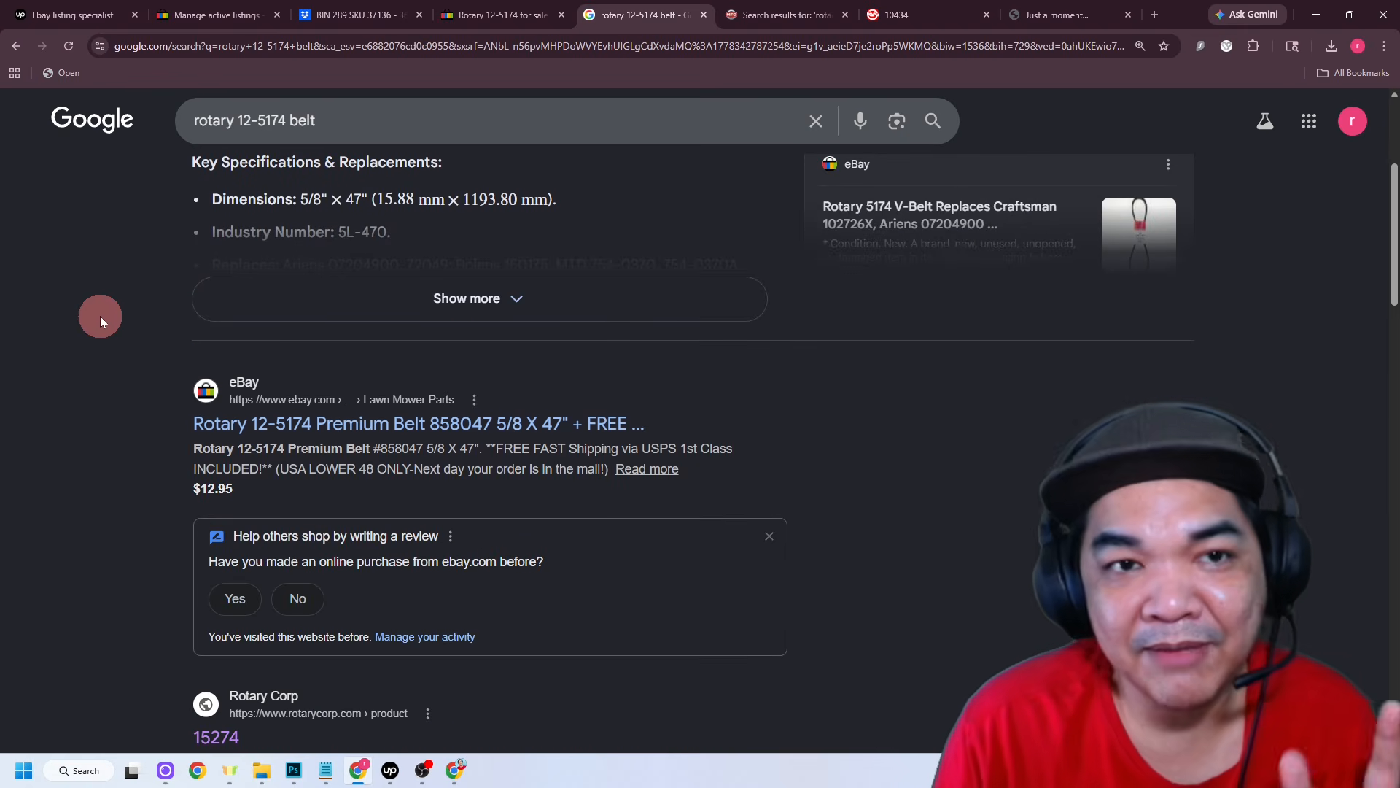
{"action": "scroll", "coordinate": [101, 317], "scroll_direction": "down", "scroll_amount": 7}
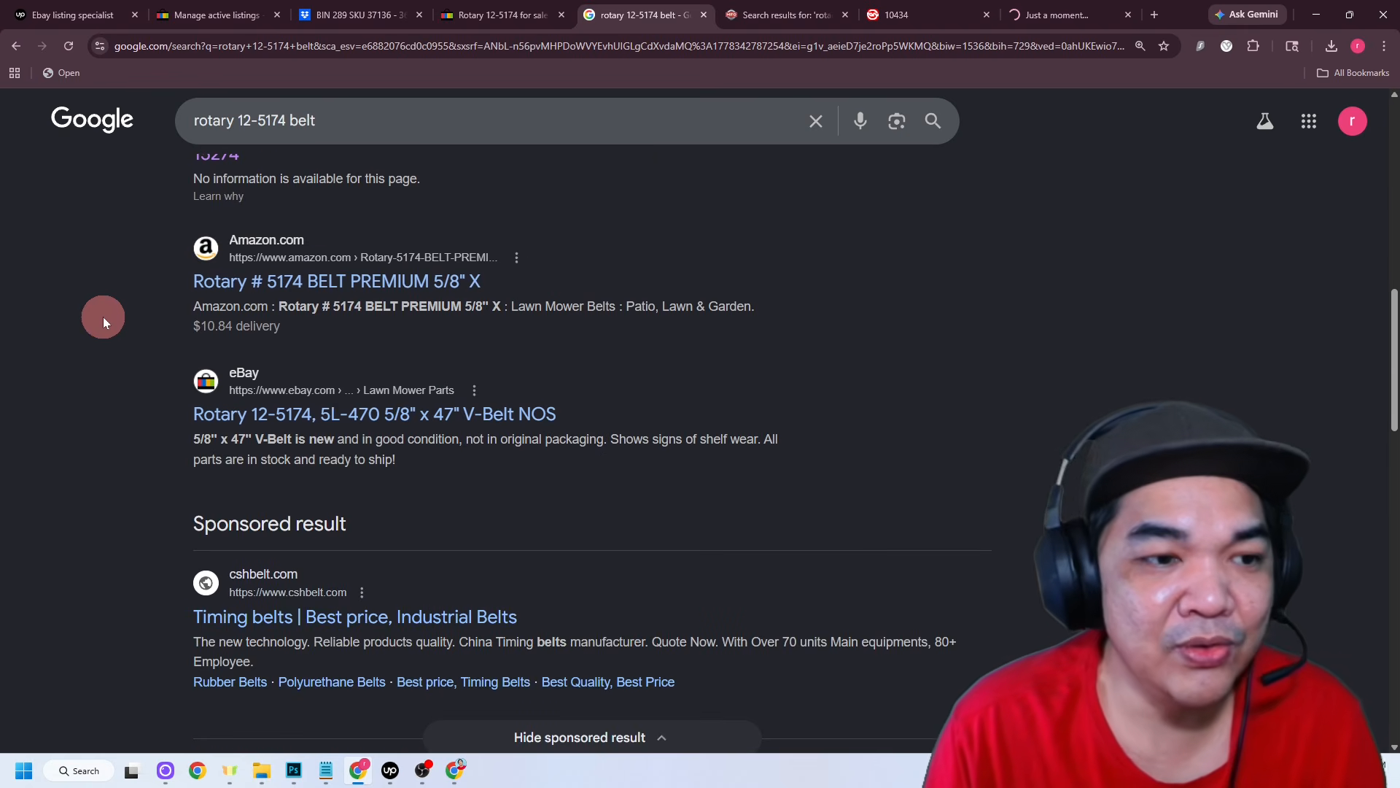
{"action": "scroll", "coordinate": [103, 316], "scroll_direction": "down", "scroll_amount": 13}
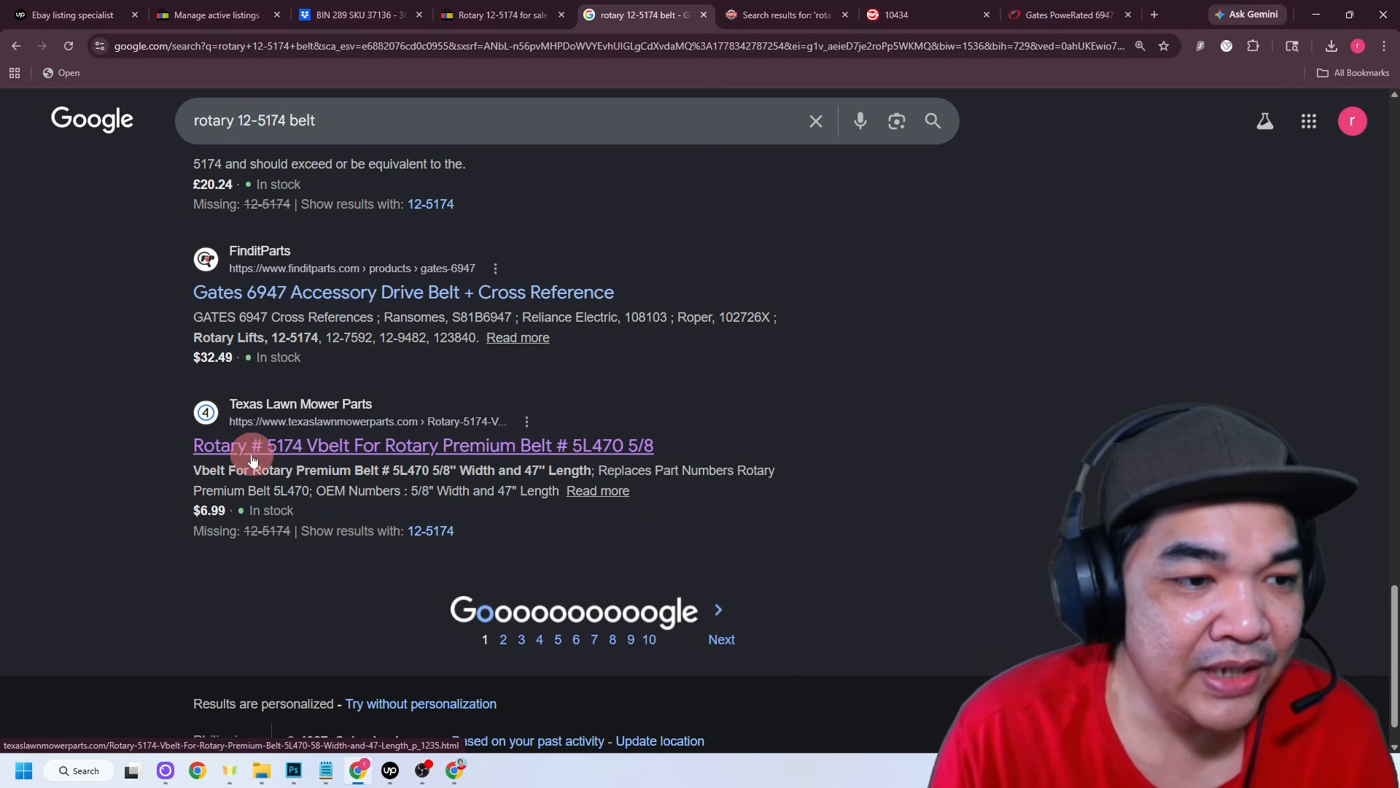
{"action": "left_click", "coordinate": [288, 454]}
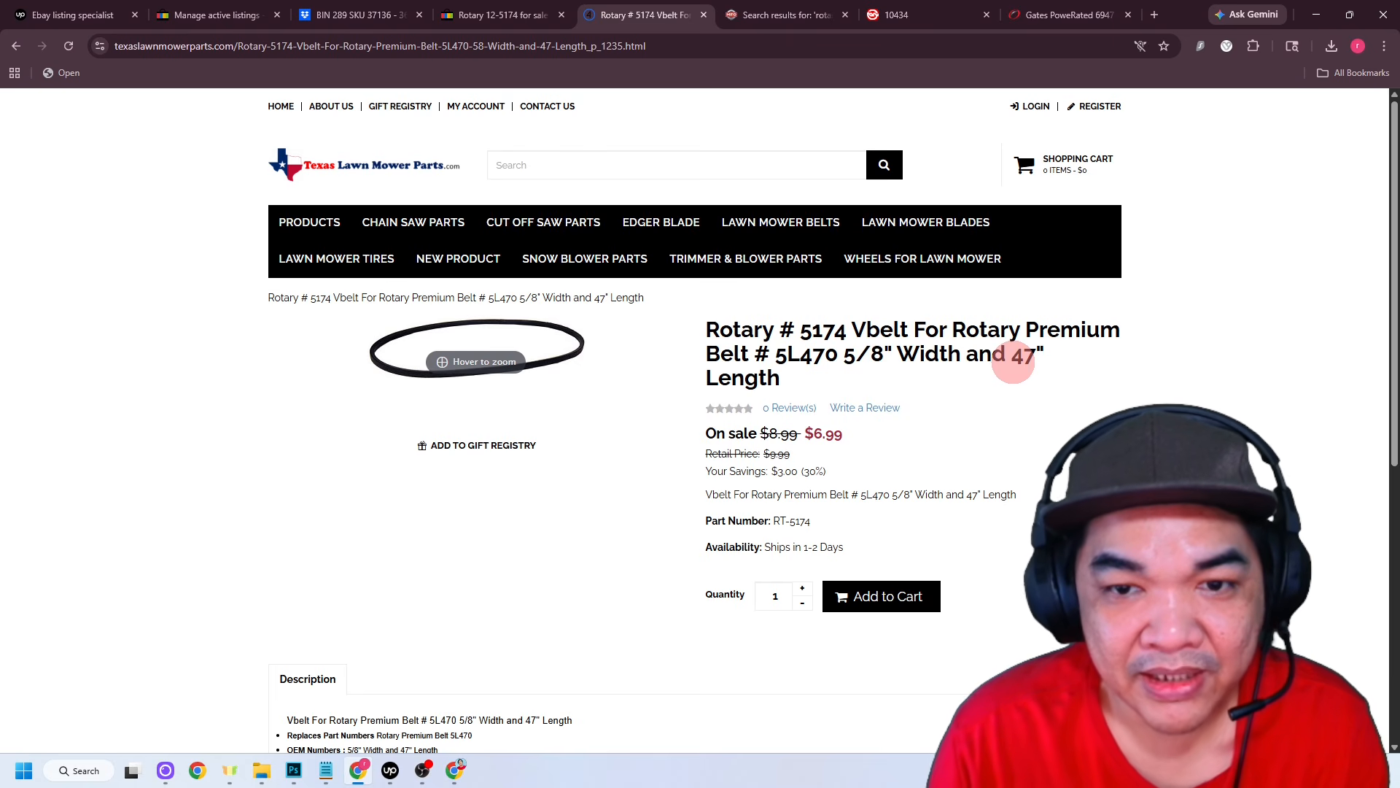
- Compare the eBay results and the Texas Lawn Mower Parts product page with the Dropbox photo of the belts
{"action": "left_click", "coordinate": [470, 15]}
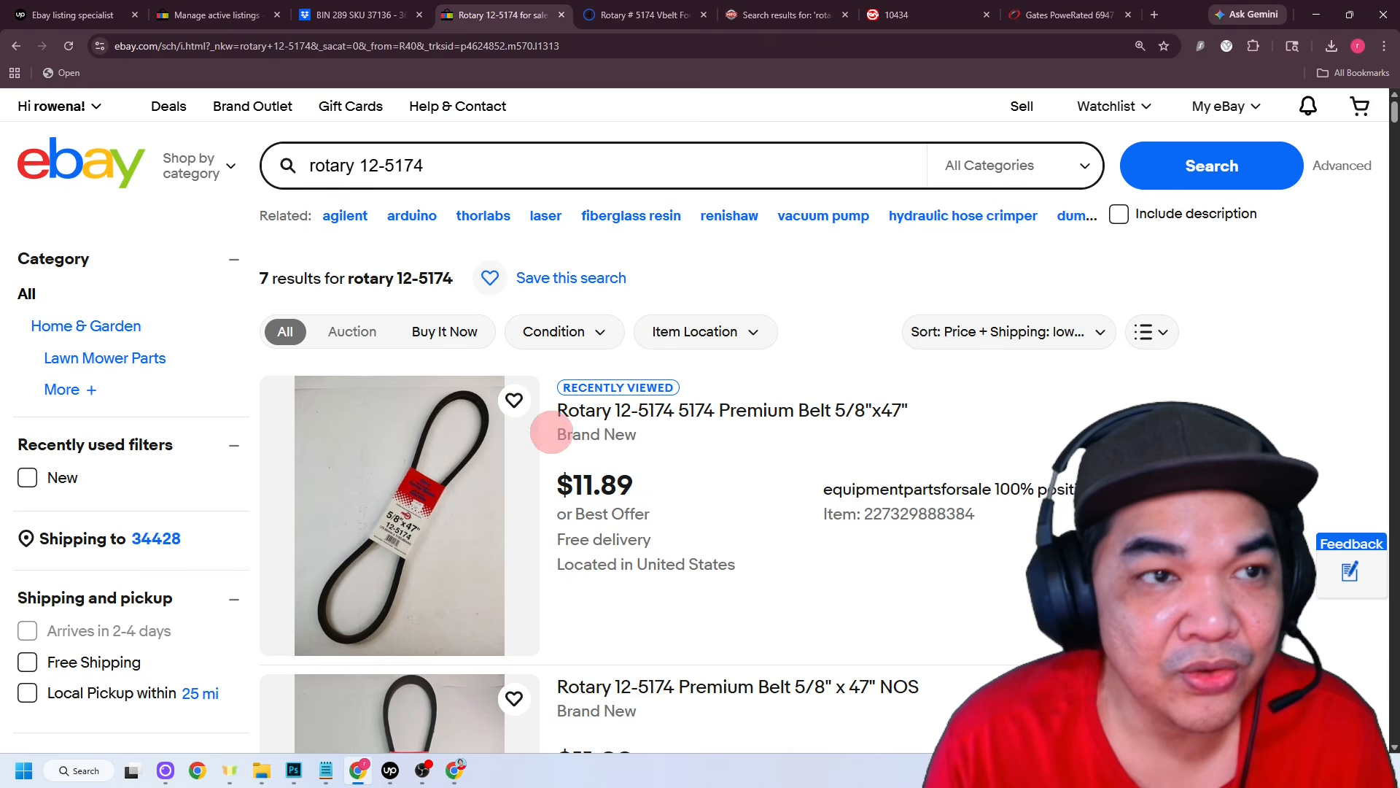
{"action": "left_click", "coordinate": [361, 10]}
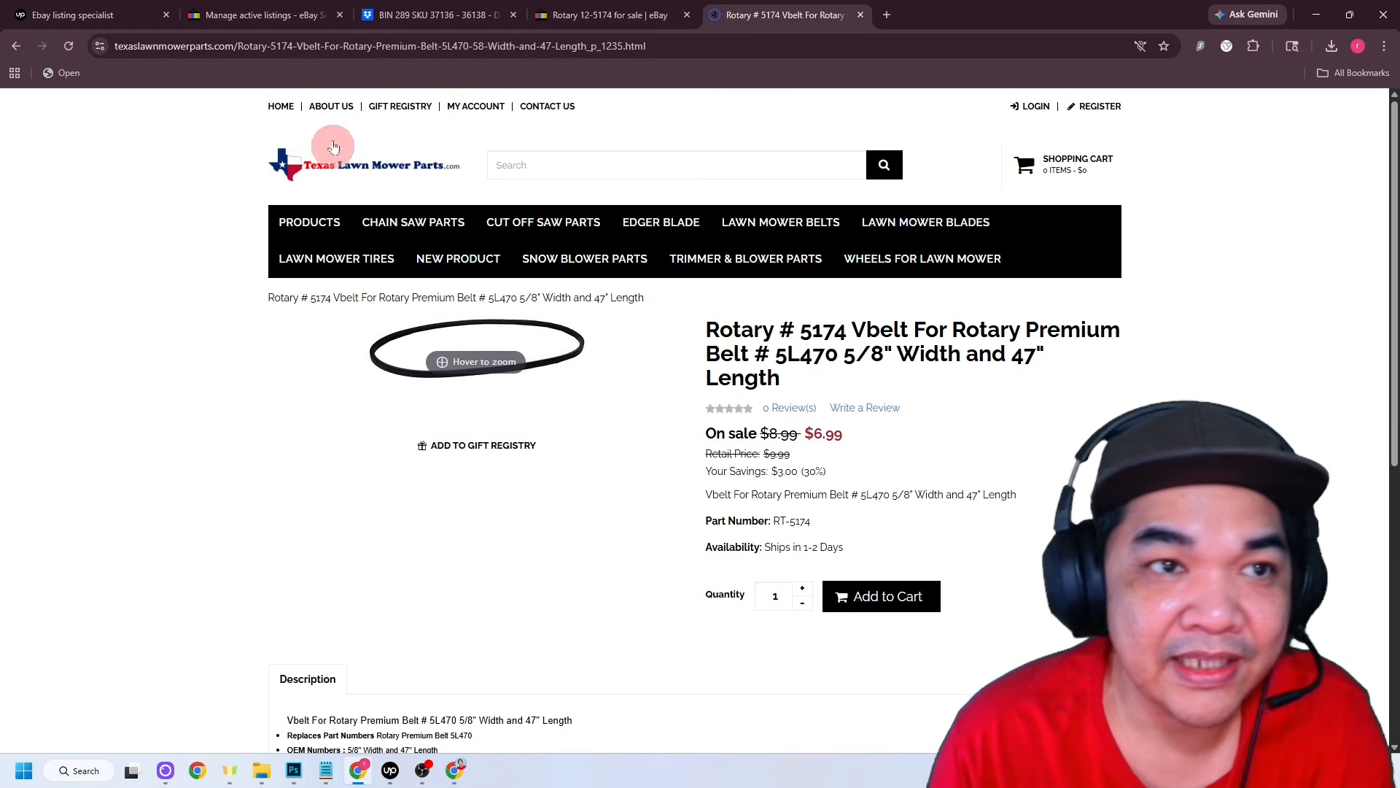
{"action": "left_click", "coordinate": [432, 14]}
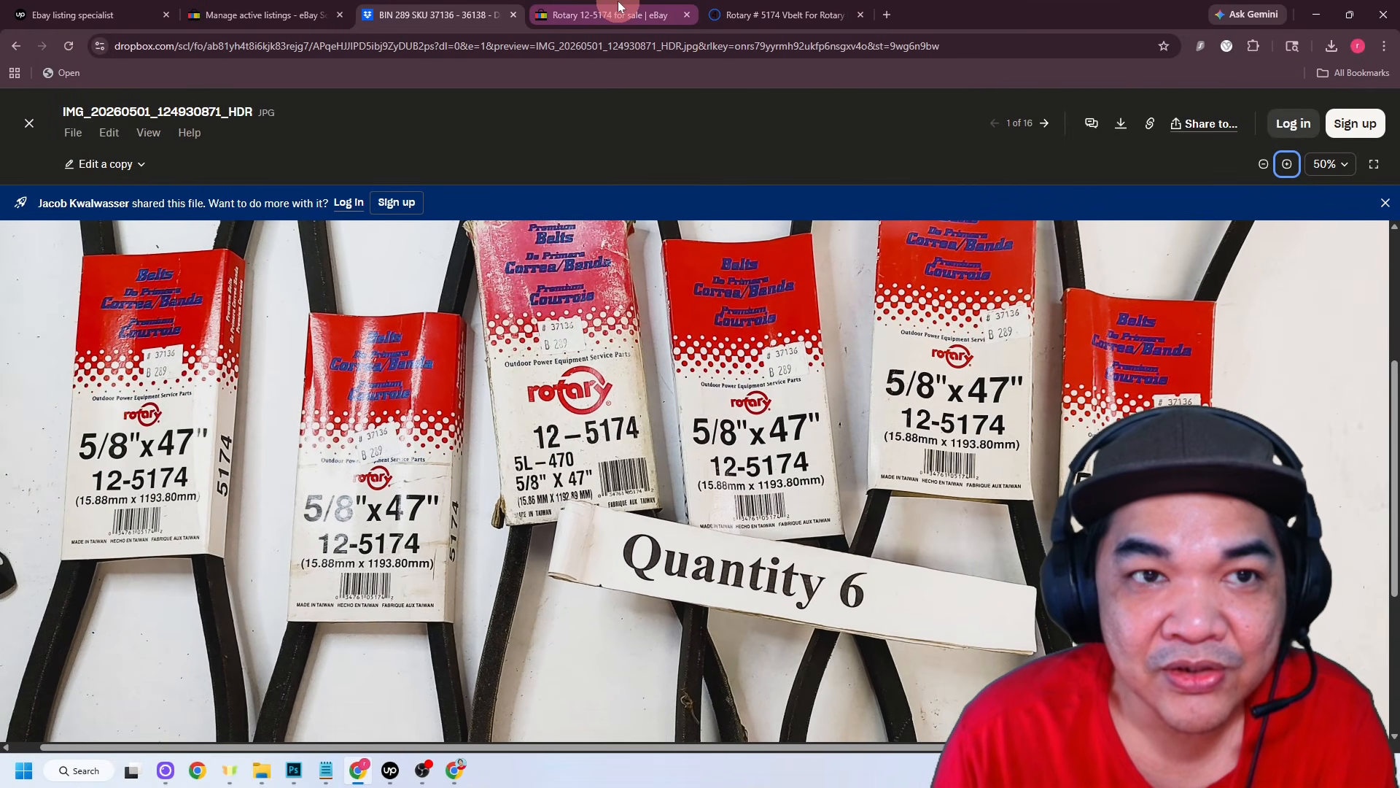
{"action": "left_click", "coordinate": [740, 13]}
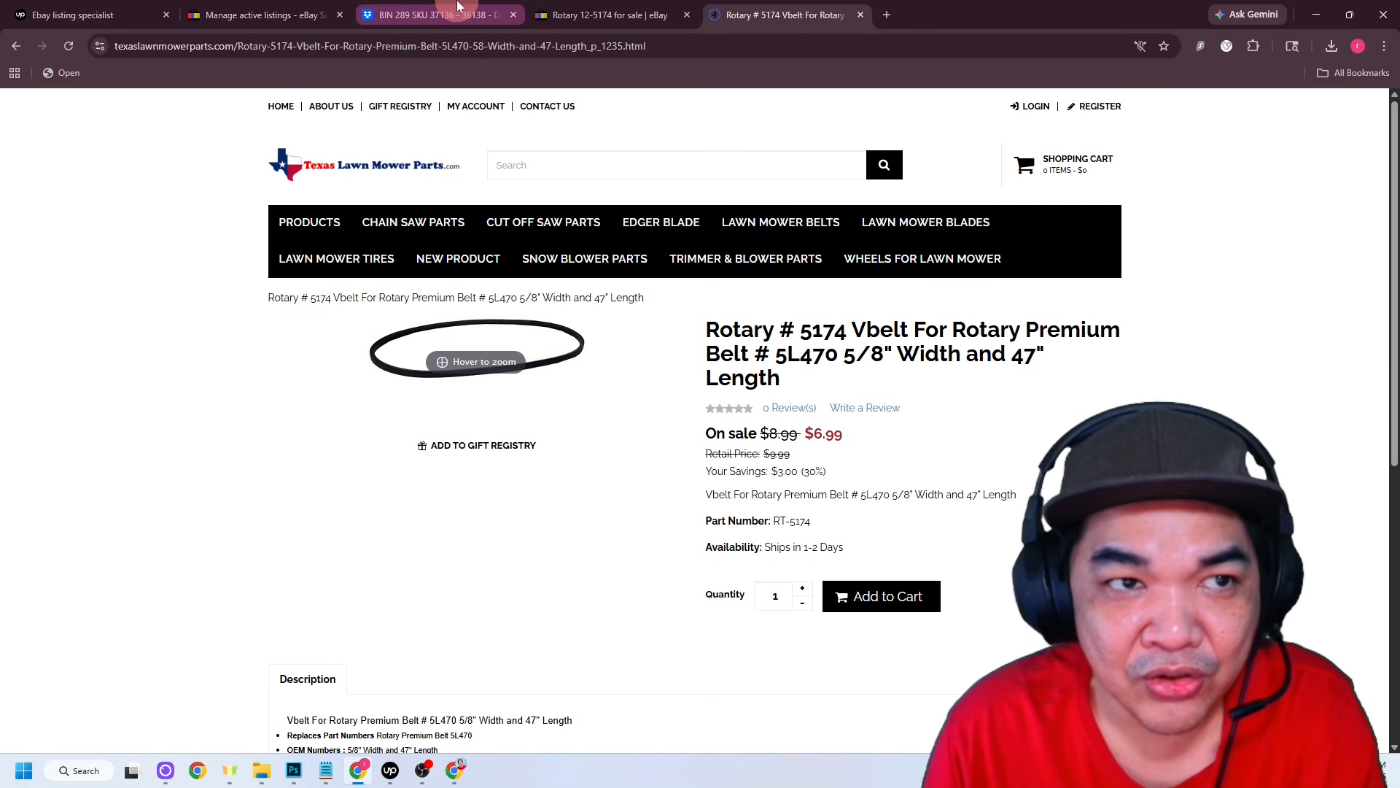
{"action": "left_click", "coordinate": [449, 15]}
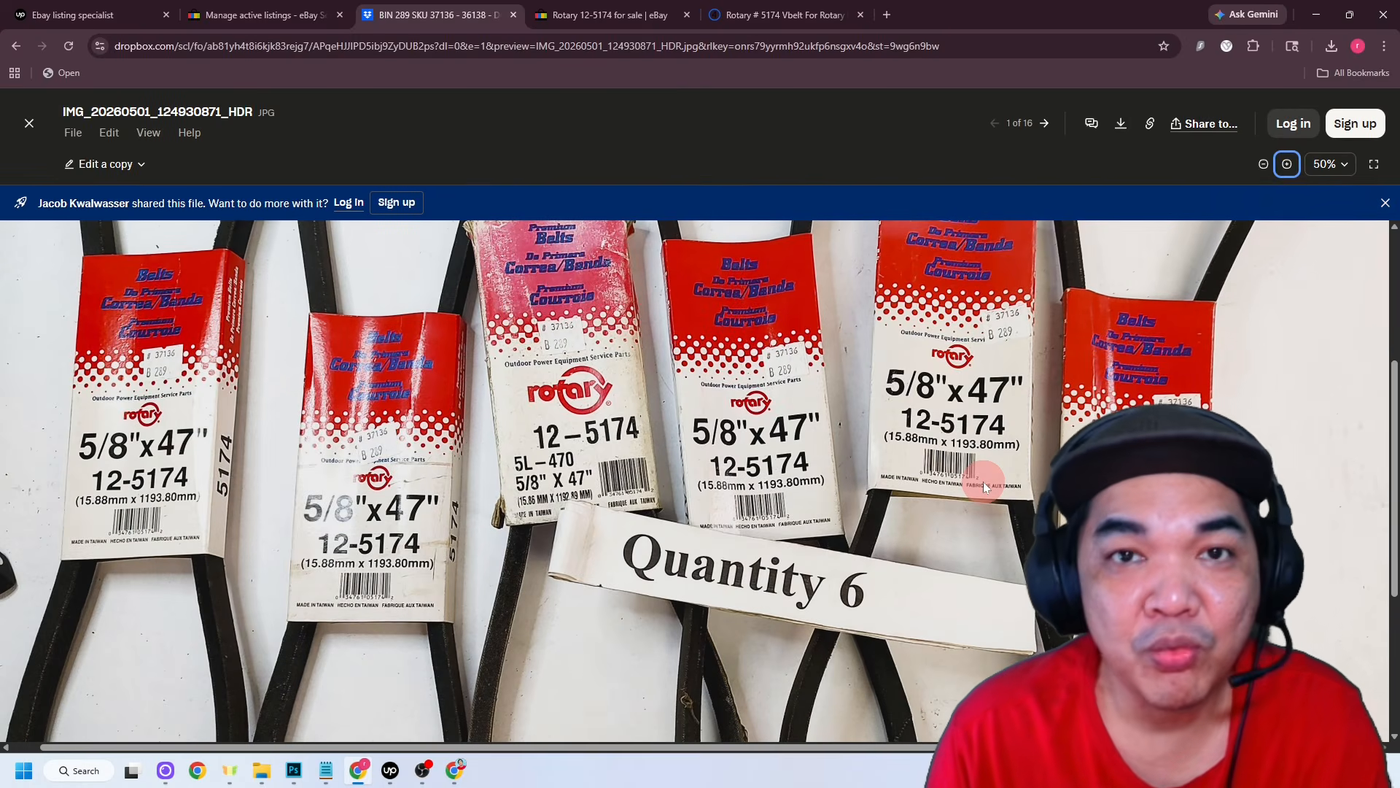
{"action": "left_click", "coordinate": [569, 7]}
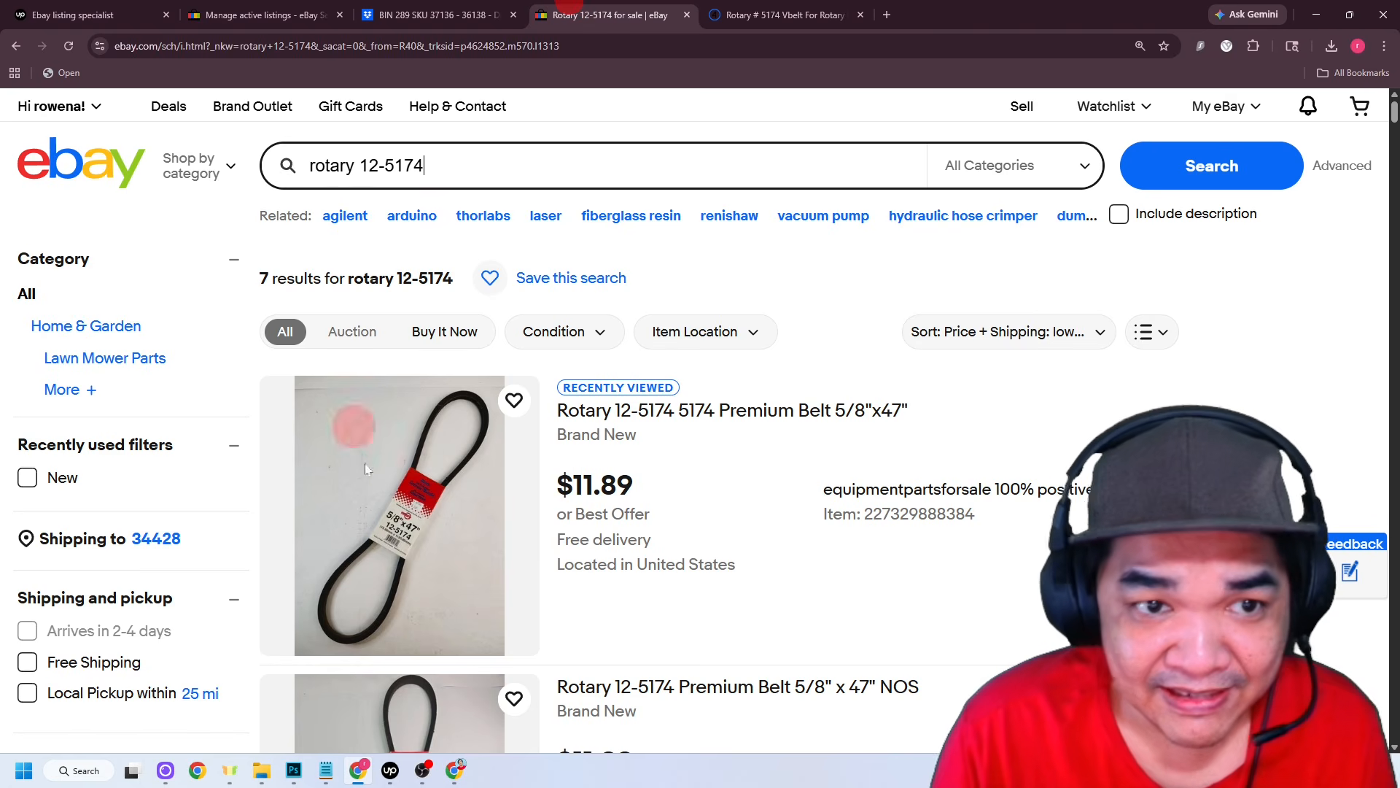
{"action": "left_click", "coordinate": [723, 408]}
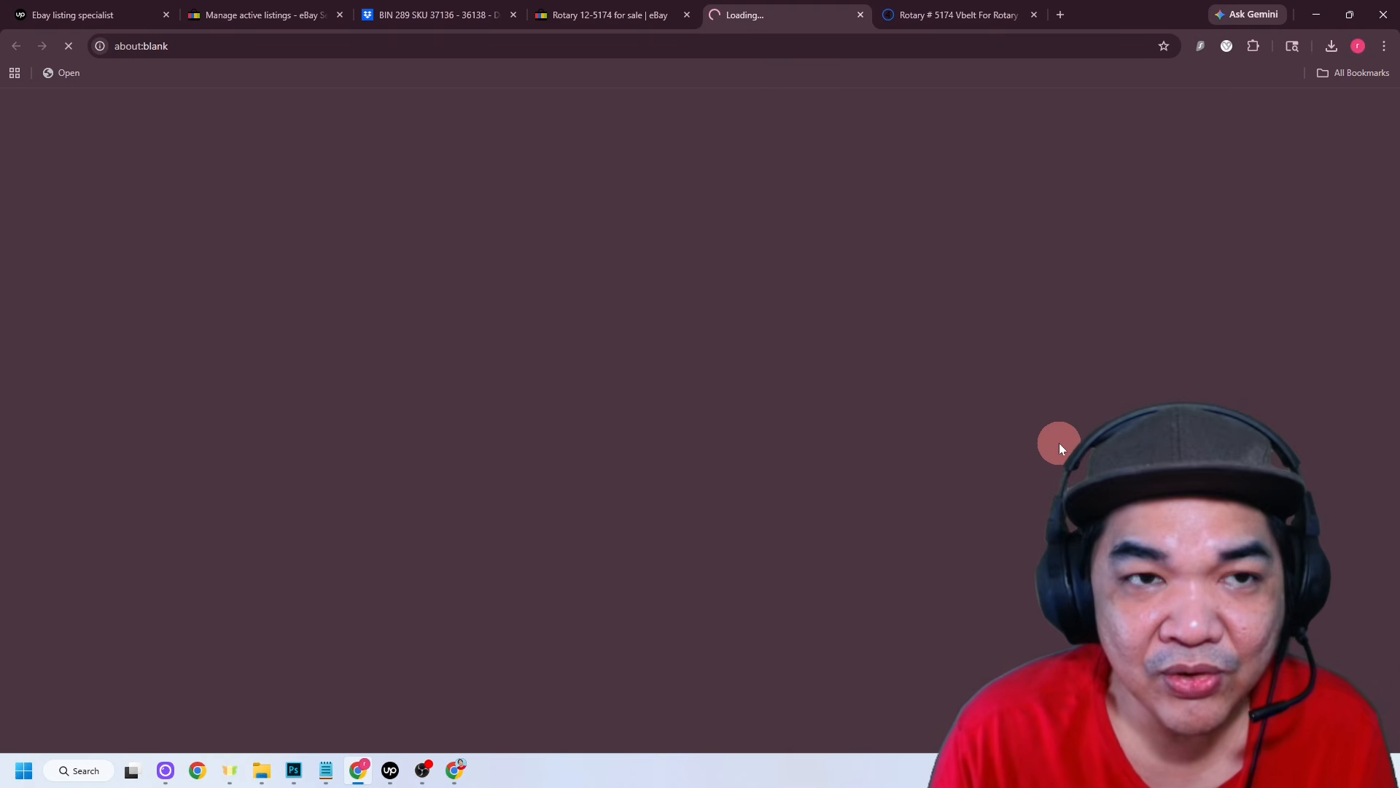
{"action": "scroll", "coordinate": [852, 400], "scroll_direction": "down", "scroll_amount": 5}
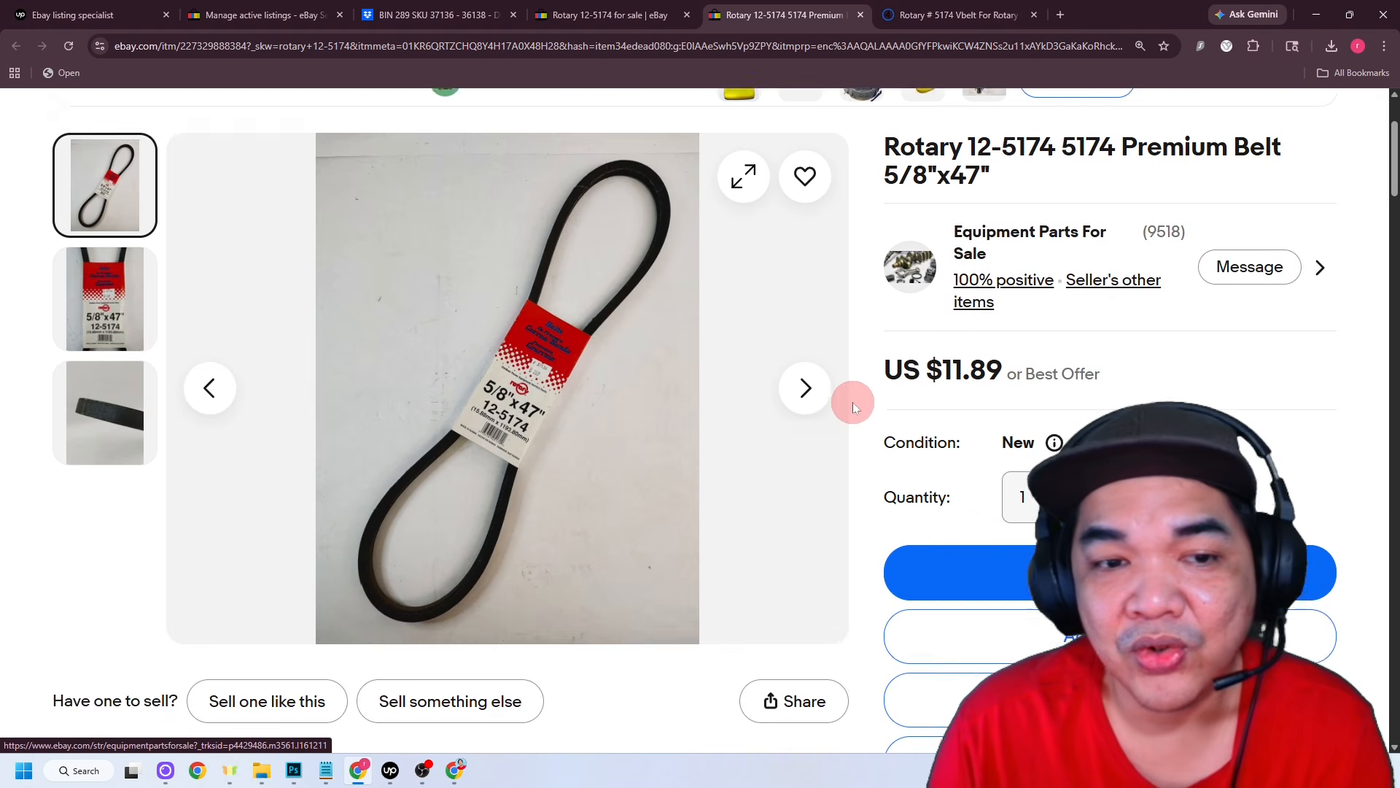
{"action": "scroll", "coordinate": [852, 401], "scroll_direction": "up", "scroll_amount": 3}
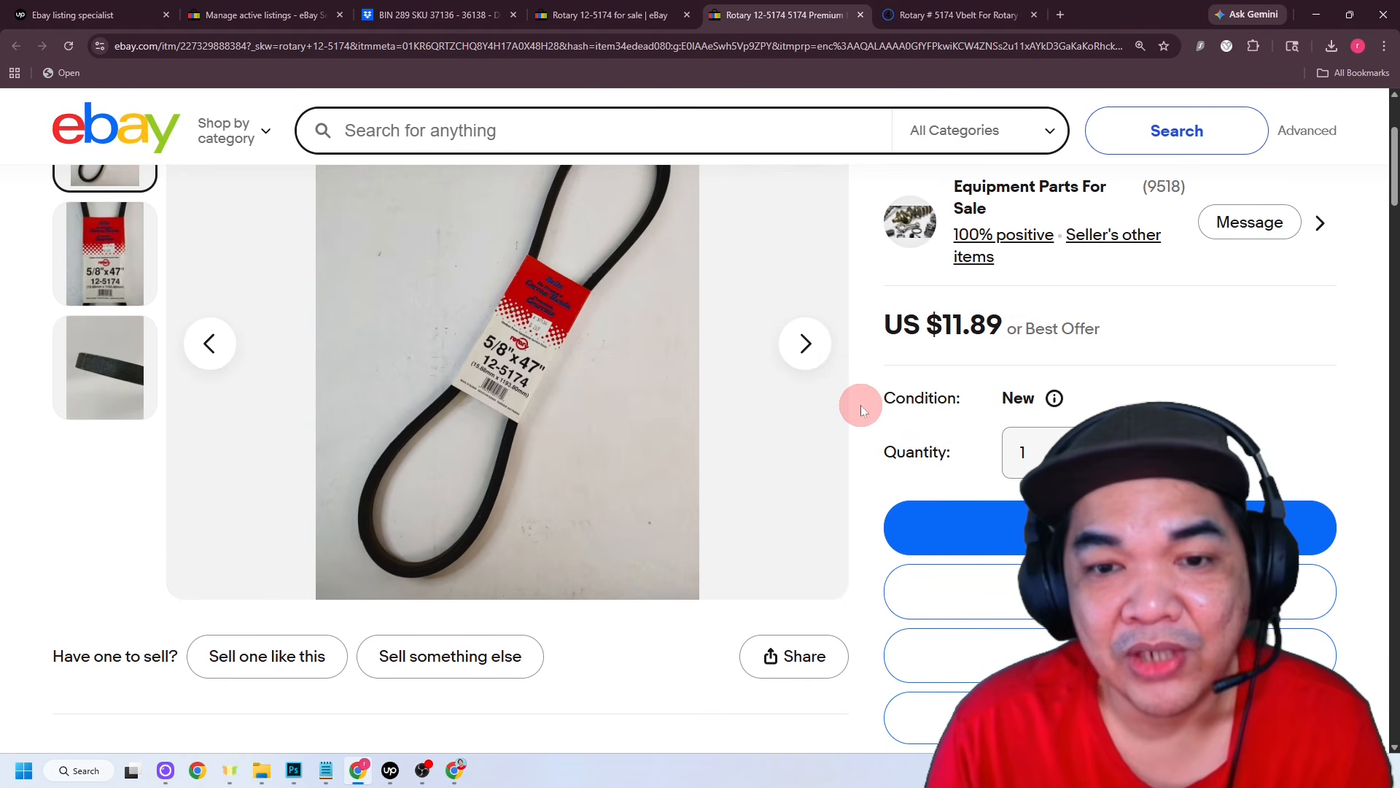
{"action": "scroll", "coordinate": [861, 403], "scroll_direction": "down", "scroll_amount": 10}
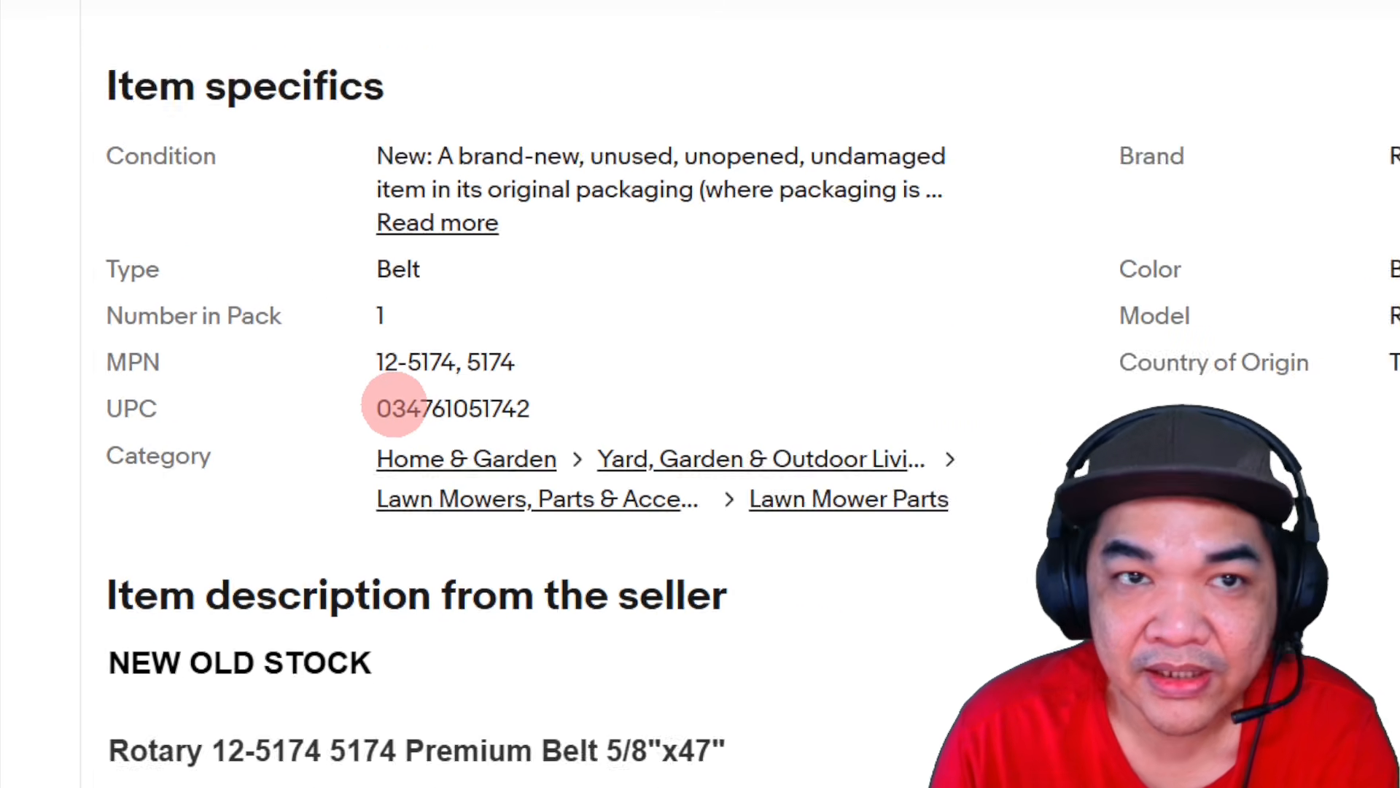
- Enlarge the Dropbox belt photo to 80% and check its barcode number against the UPC in the eBay listing's item specifics
{"action": "left_click", "coordinate": [425, 13]}
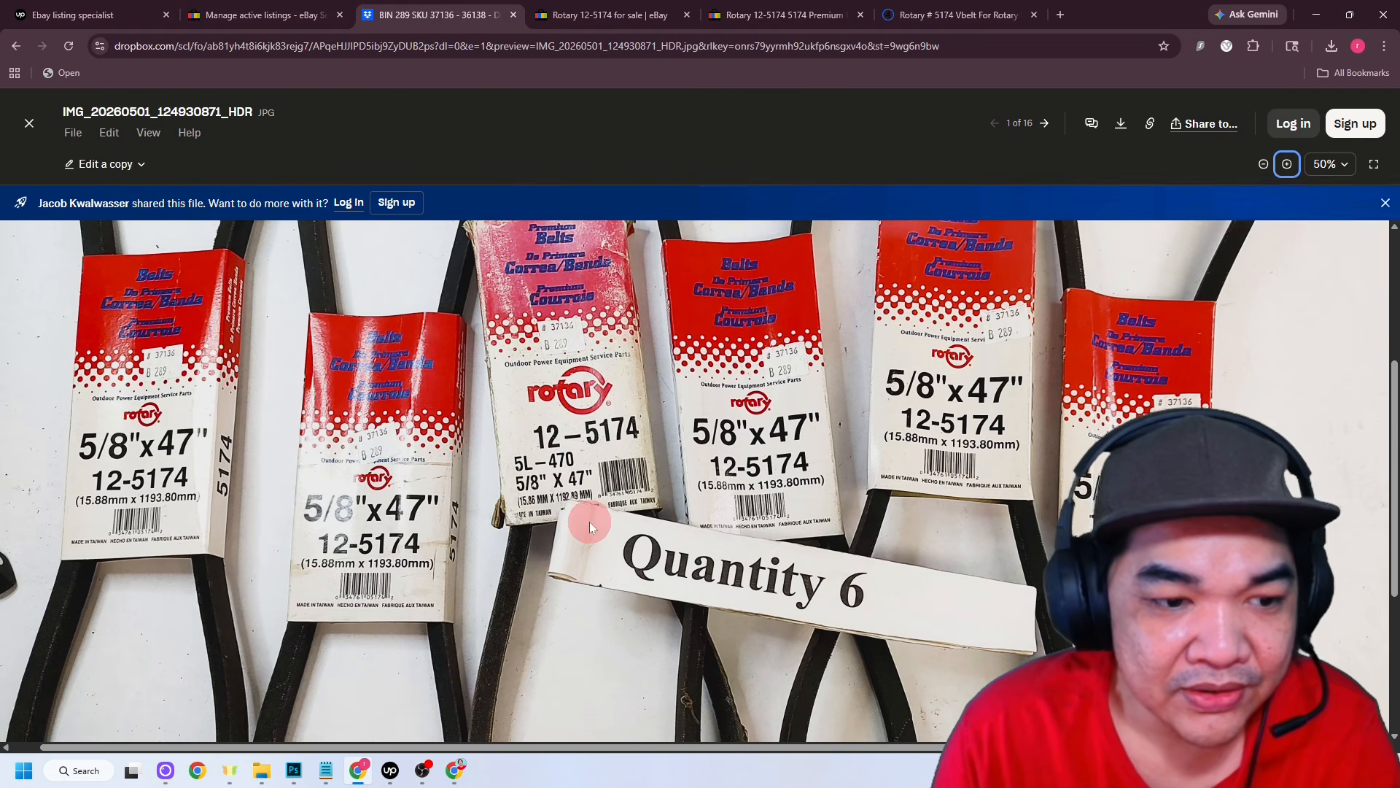
{"action": "left_click", "coordinate": [1288, 164]}
{"action": "left_click", "coordinate": [1287, 164]}
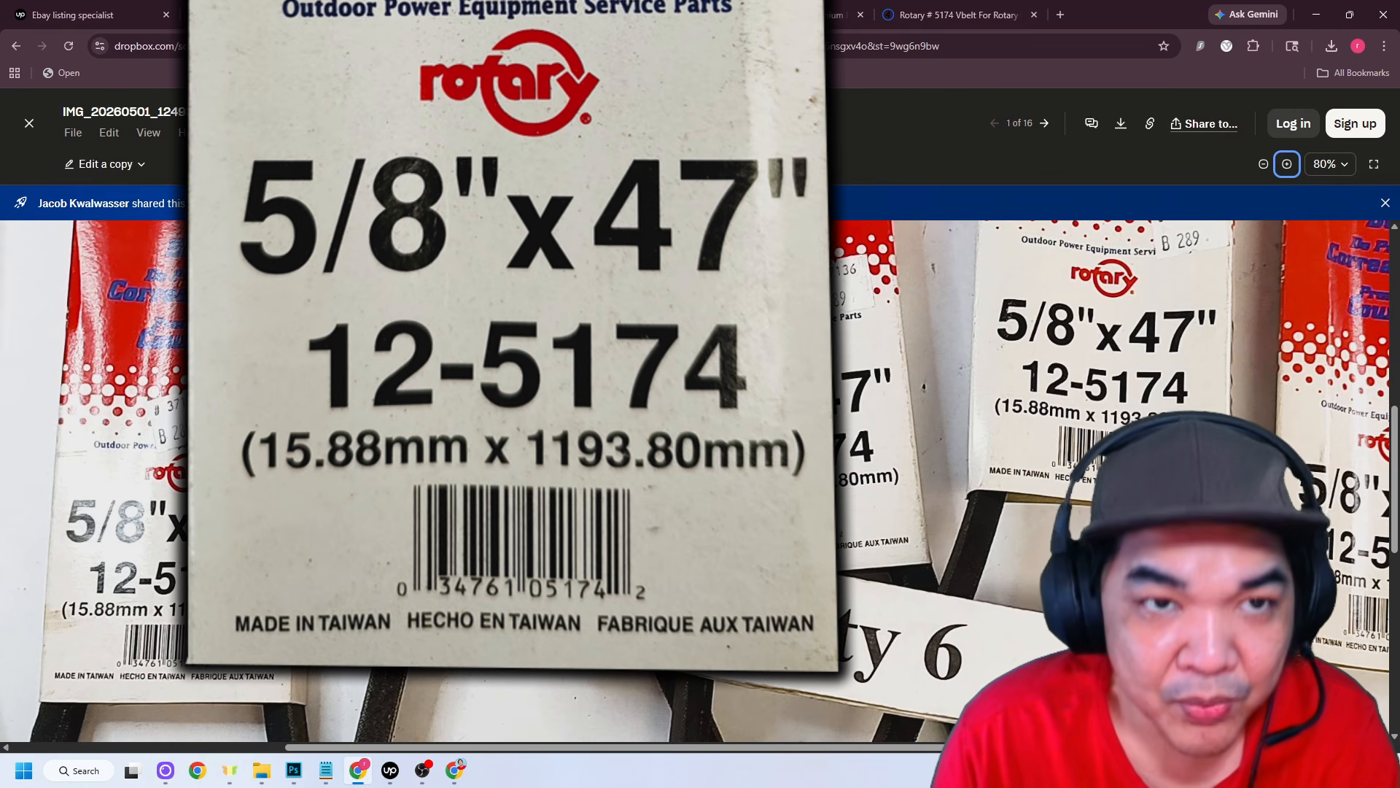
{"action": "left_click", "coordinate": [632, 9]}
{"action": "left_click", "coordinate": [740, 9]}
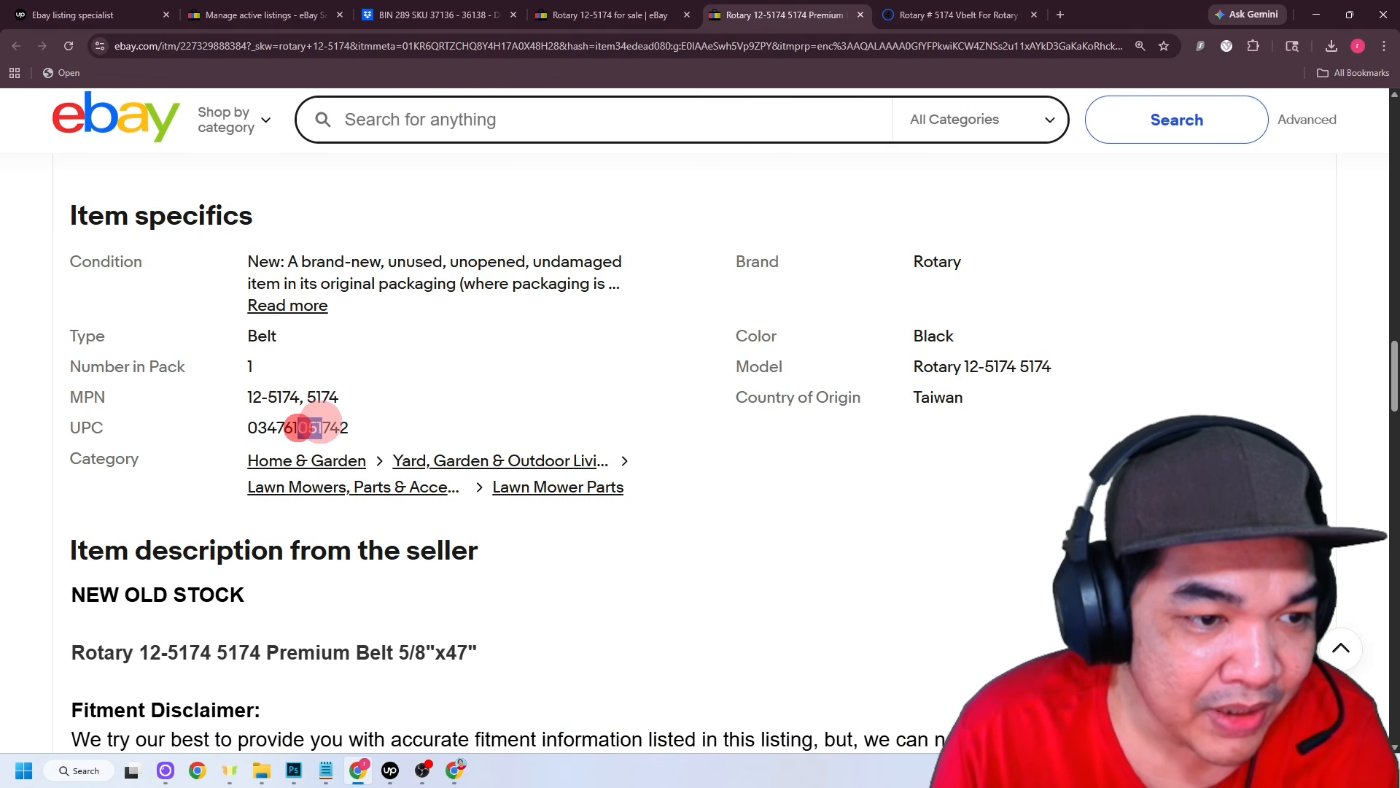
{"action": "left_click_drag", "start_coordinate": [336, 427], "coordinate": [363, 426]}
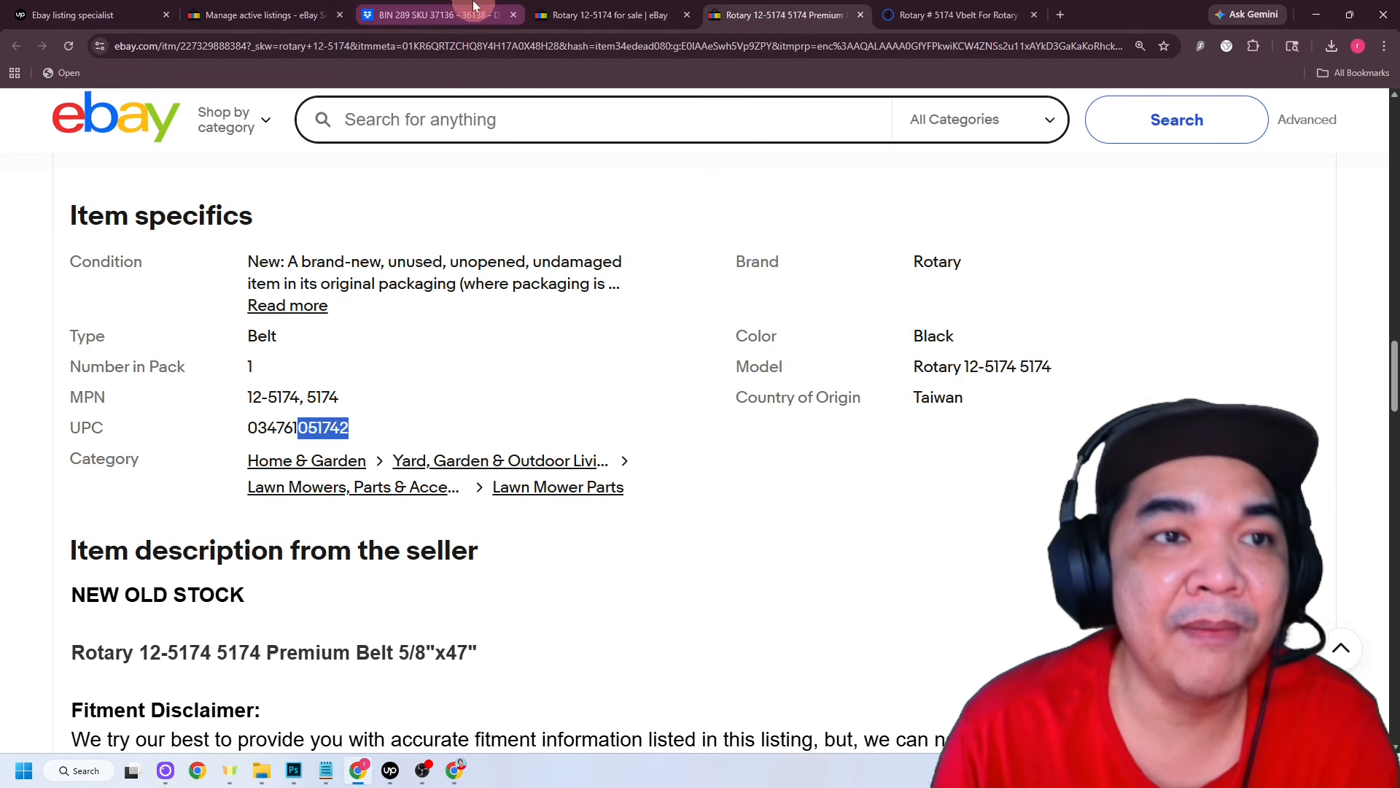
{"action": "left_click", "coordinate": [469, 425]}
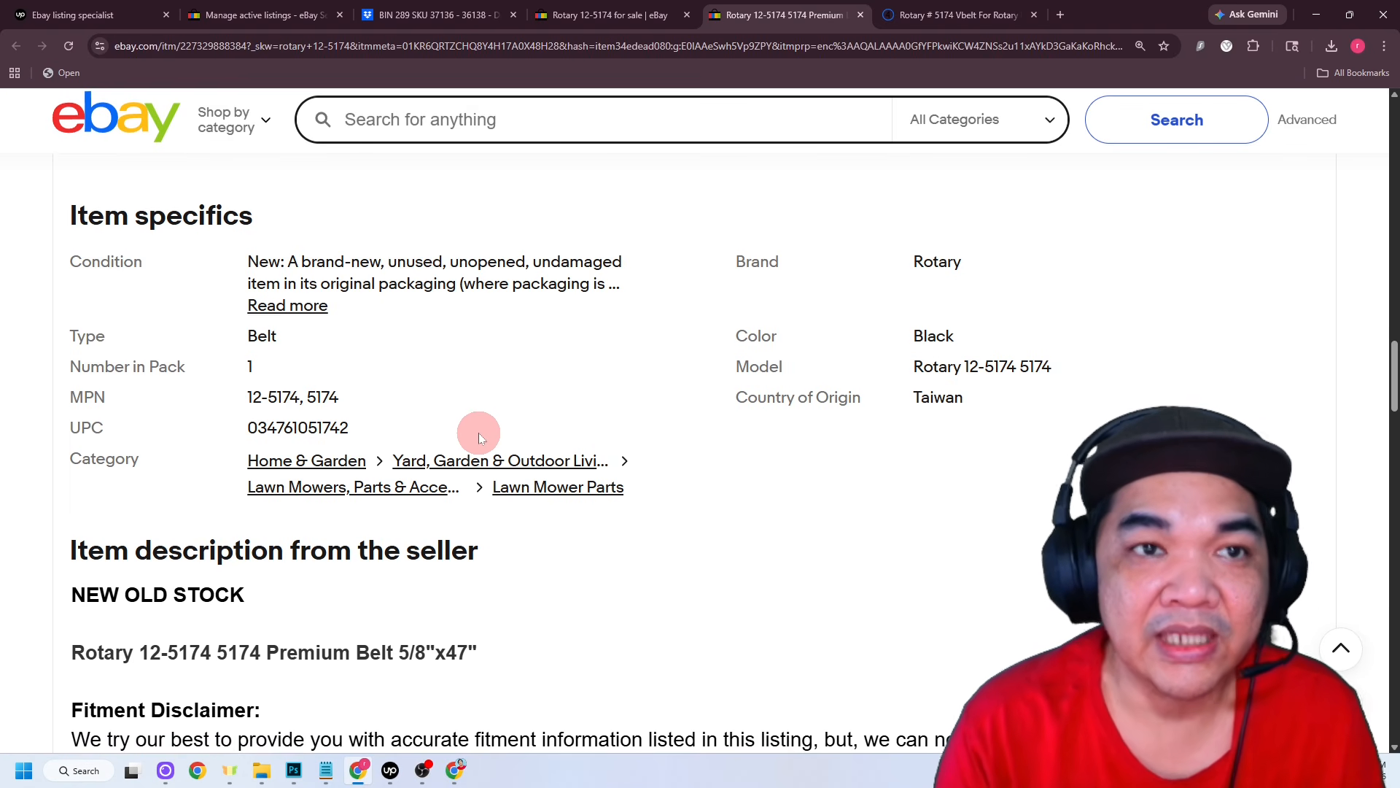
- Go from the eBay search results to the account's selling listings and start creating a new listing
{"action": "left_click", "coordinate": [584, 18]}
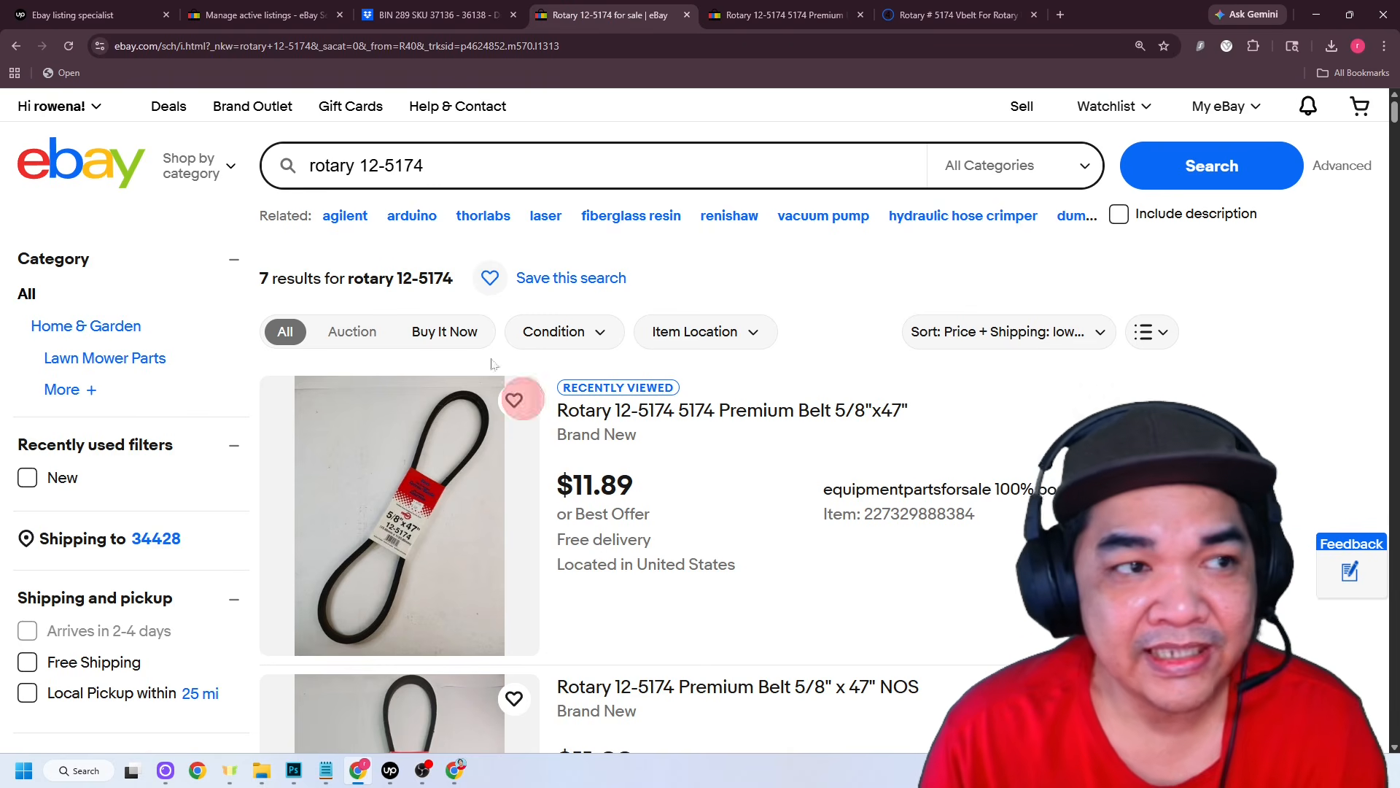
{"action": "mouse_move", "coordinate": [1225, 106]}
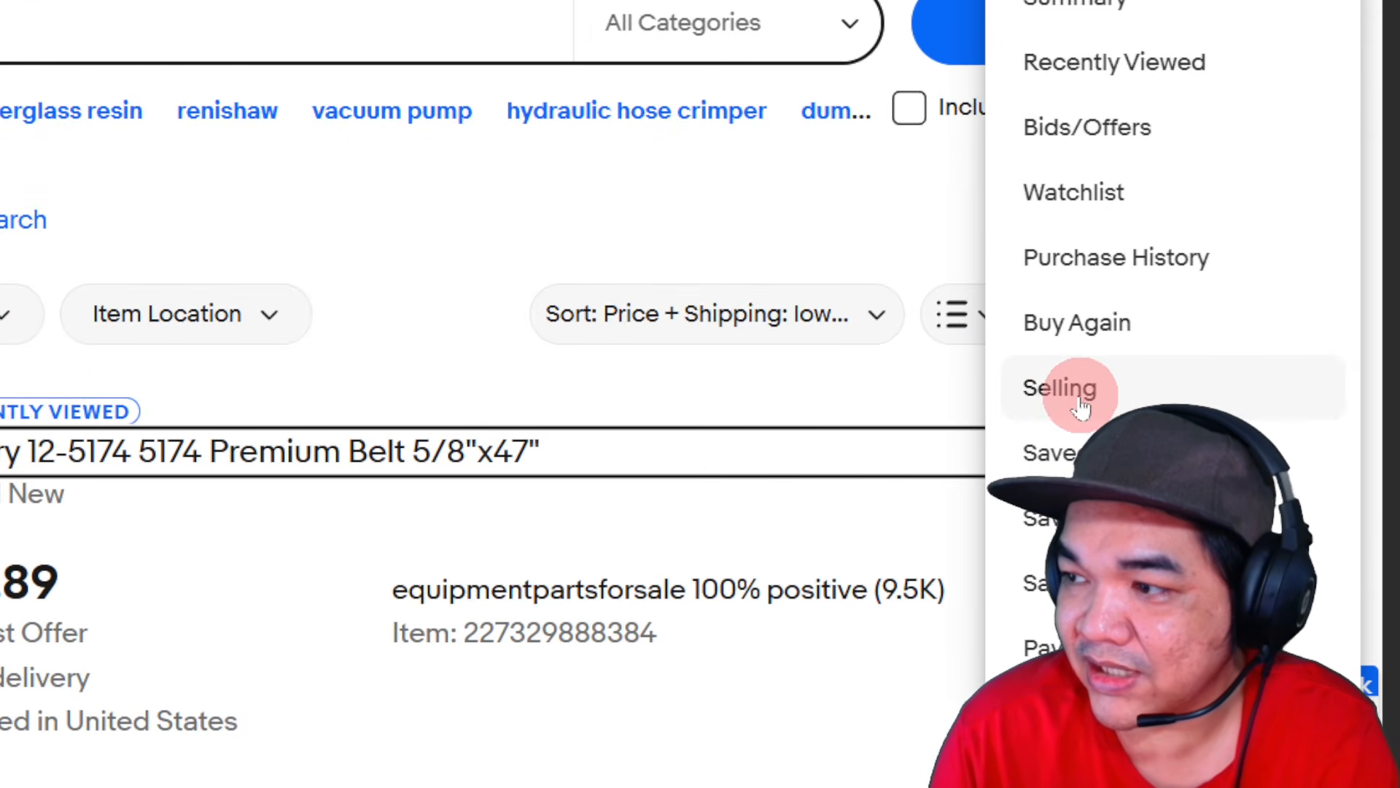
{"action": "left_click", "coordinate": [1224, 384]}
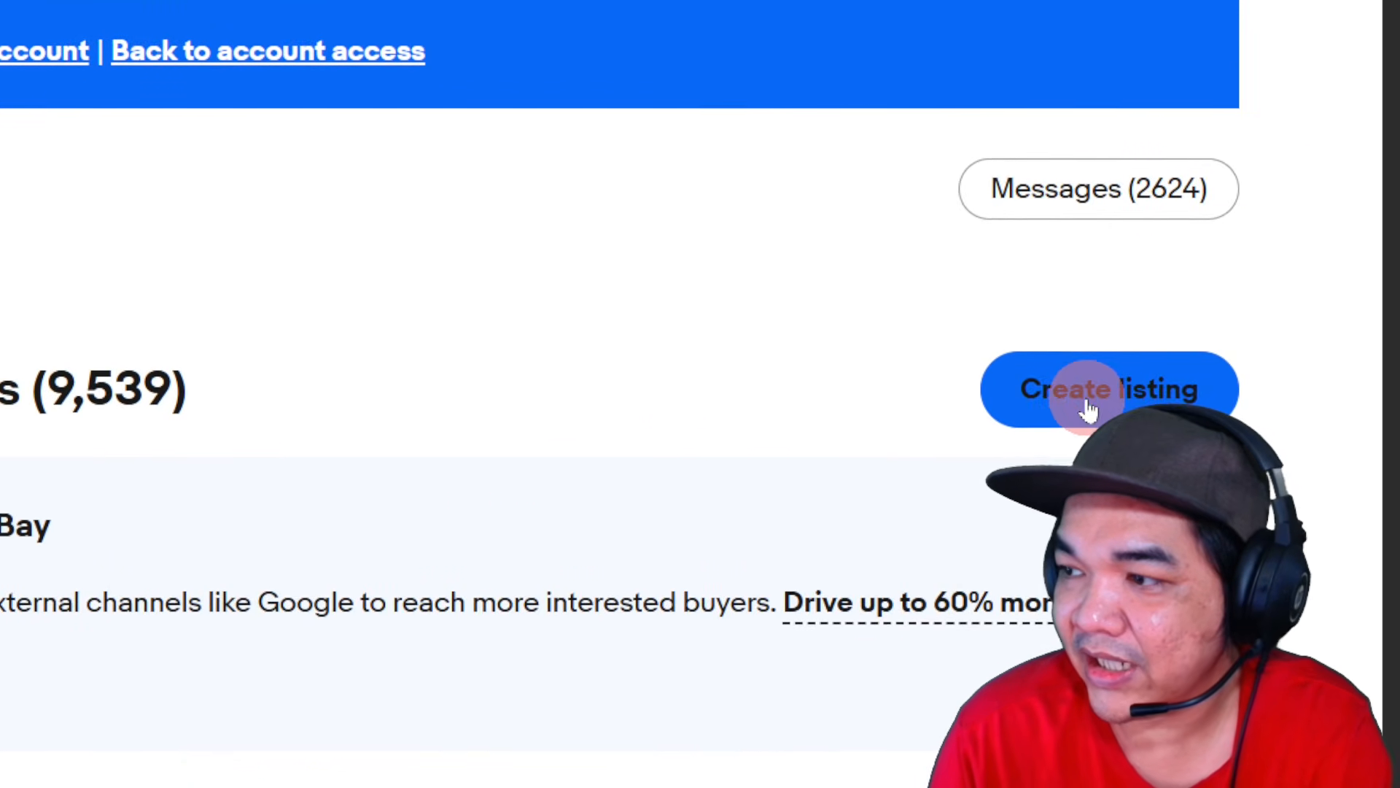
{"action": "left_click", "coordinate": [1088, 403]}
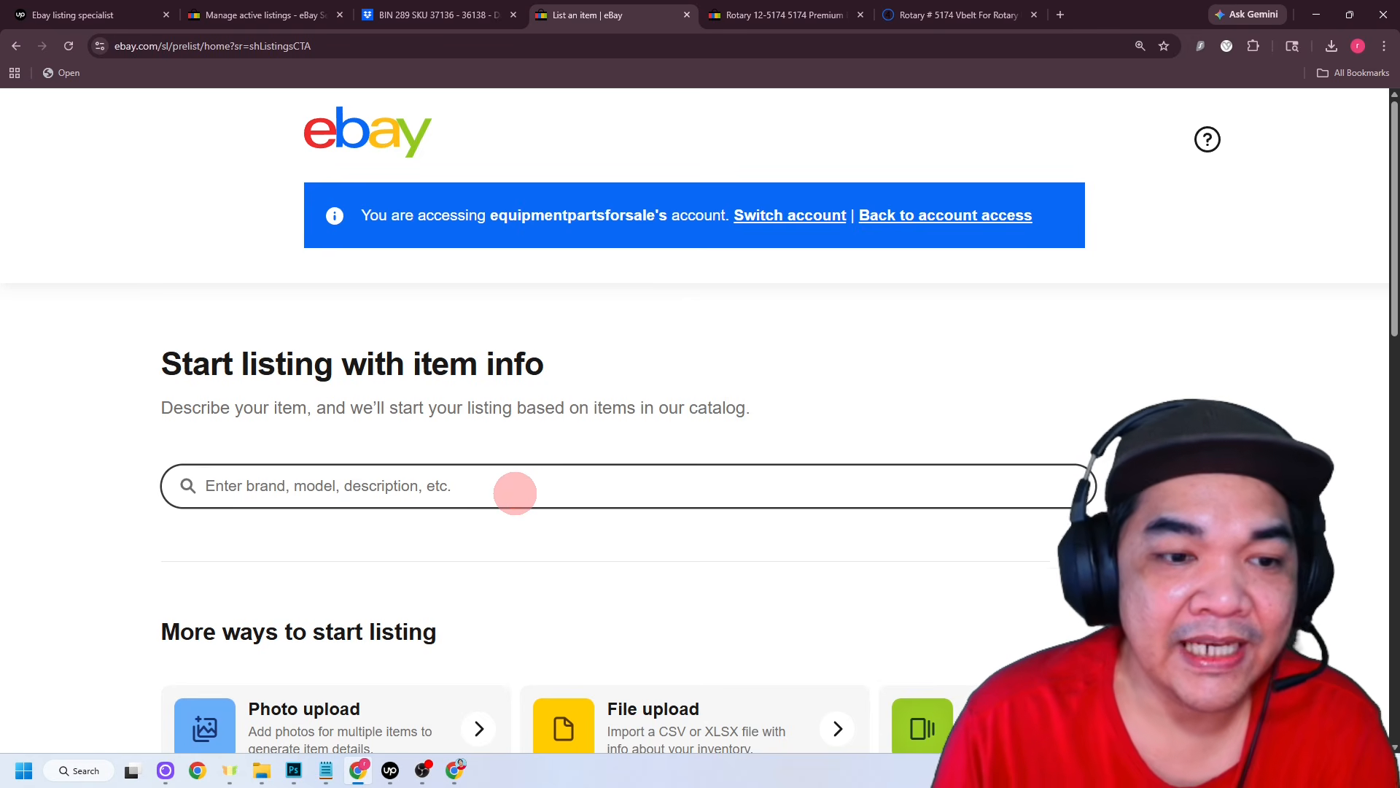
- Look for catalog matches for the new listing using the description "rotary 12-5174 Belt"
{"action": "left_click", "coordinate": [513, 491]}
{"action": "type", "text": "rotary 12-5174 B"}
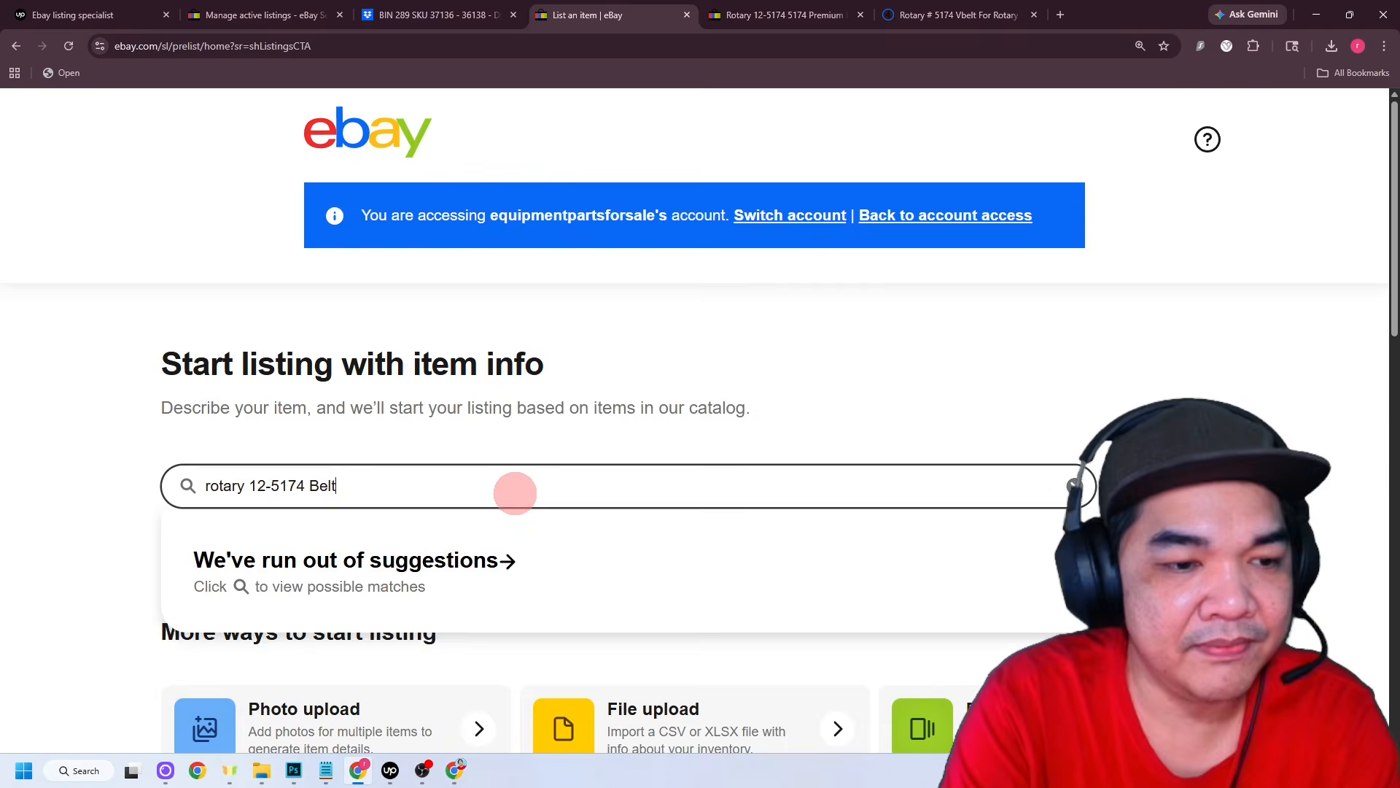
{"action": "type", "text": "elt"}
{"action": "key", "text": "Return"}
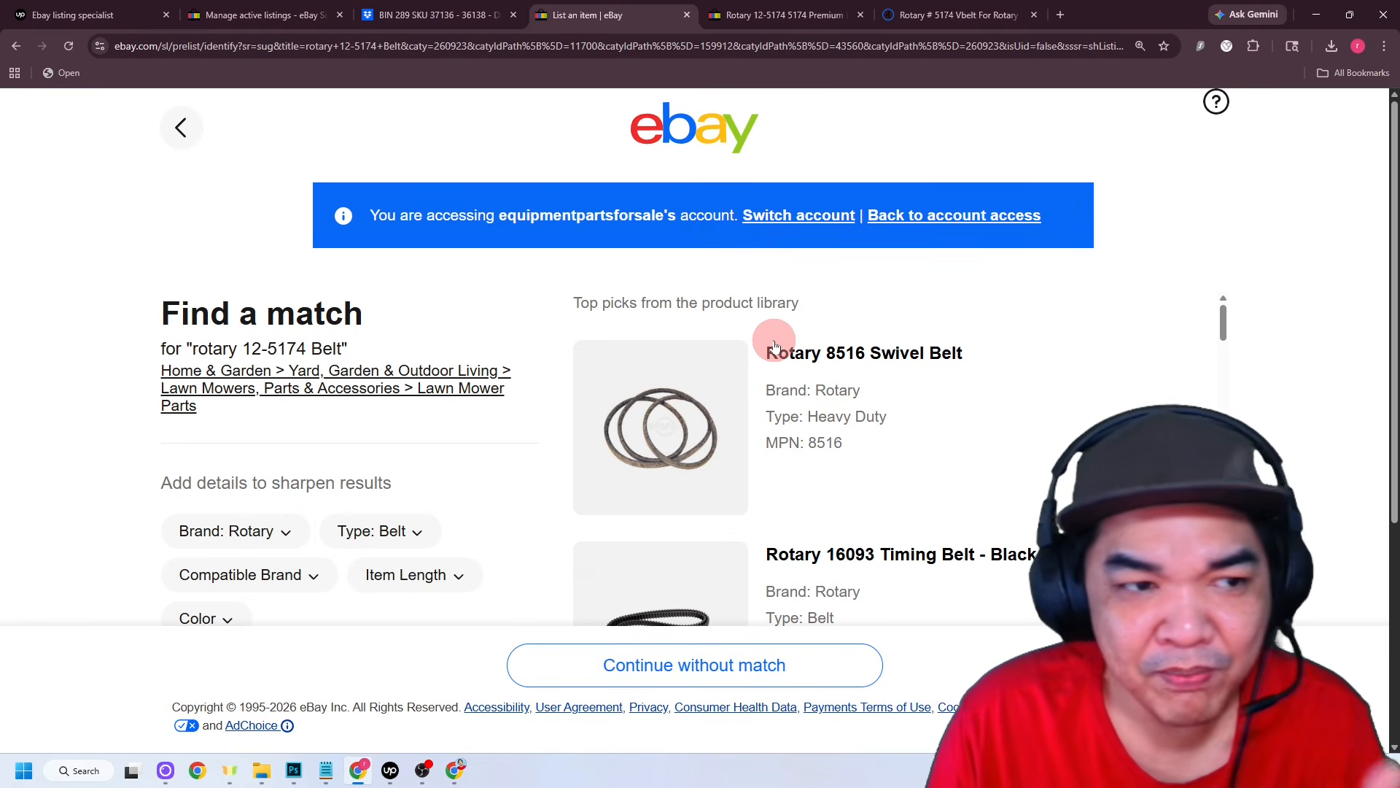
- Examine the belt description on the Texas Lawn Mower Parts page and return to the eBay product matches
{"action": "left_click", "coordinate": [955, 15]}
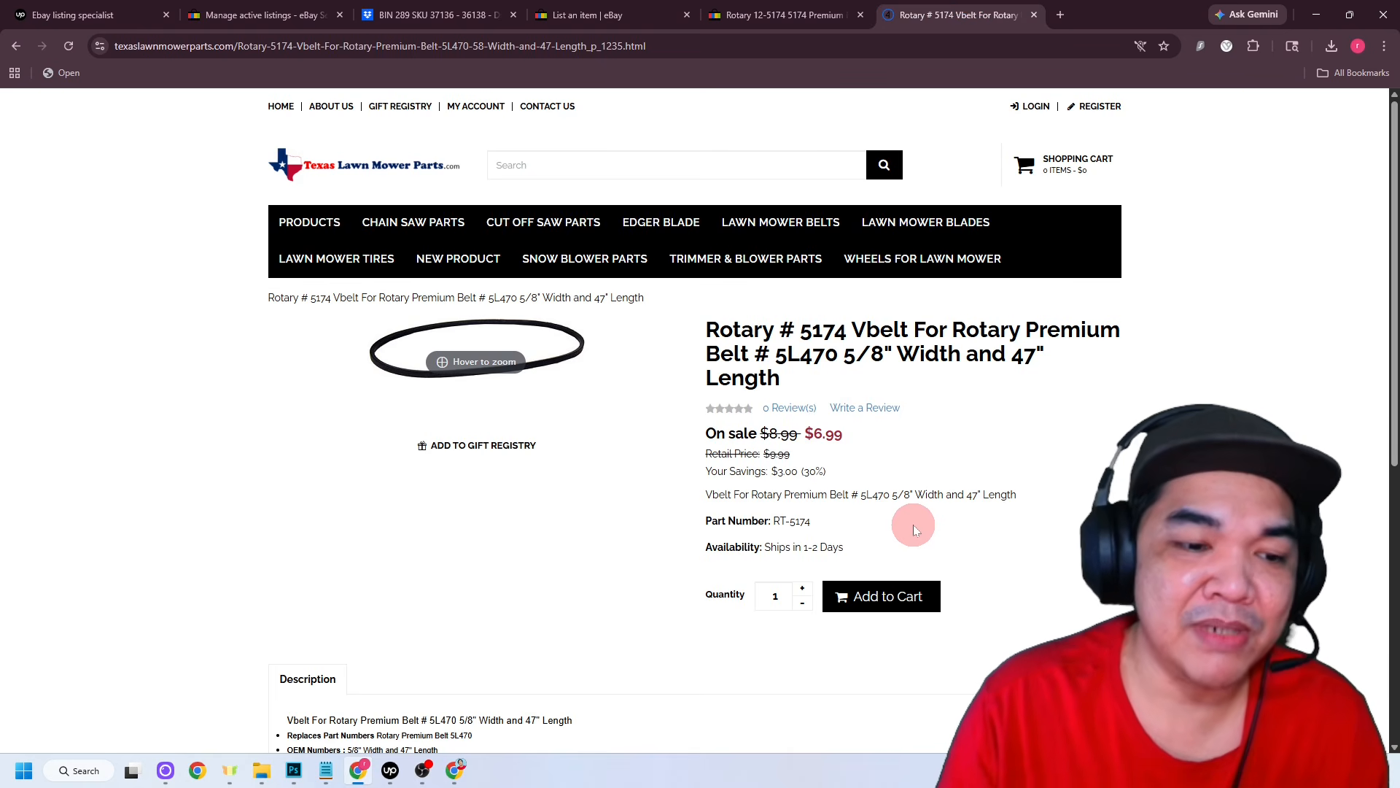
{"action": "scroll", "coordinate": [623, 524], "scroll_direction": "down", "scroll_amount": 5}
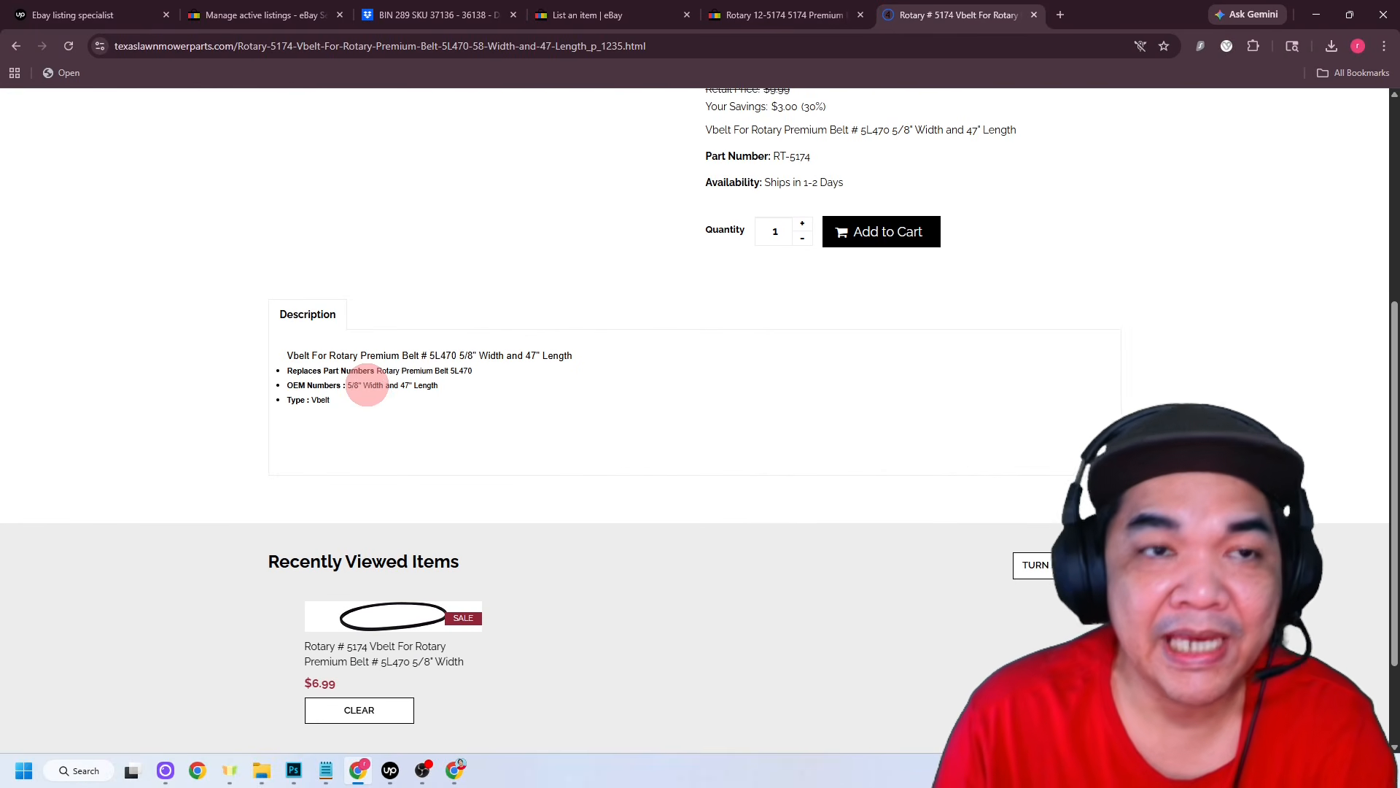
{"action": "left_click", "coordinate": [615, 16]}
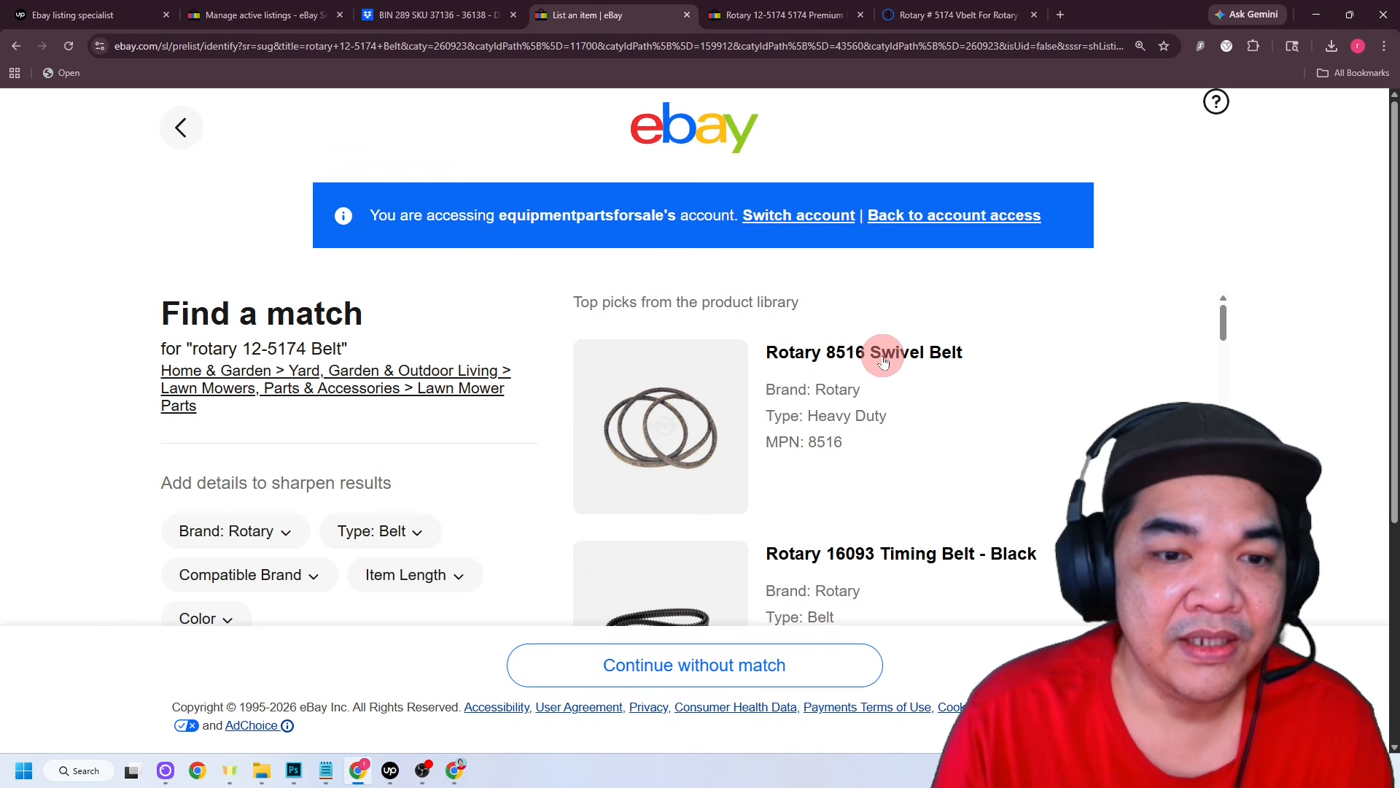
- Skip the suggested product matches, set the item condition to Open box, and continue to the listing form
{"action": "scroll", "coordinate": [898, 356], "scroll_direction": "down", "scroll_amount": 3}
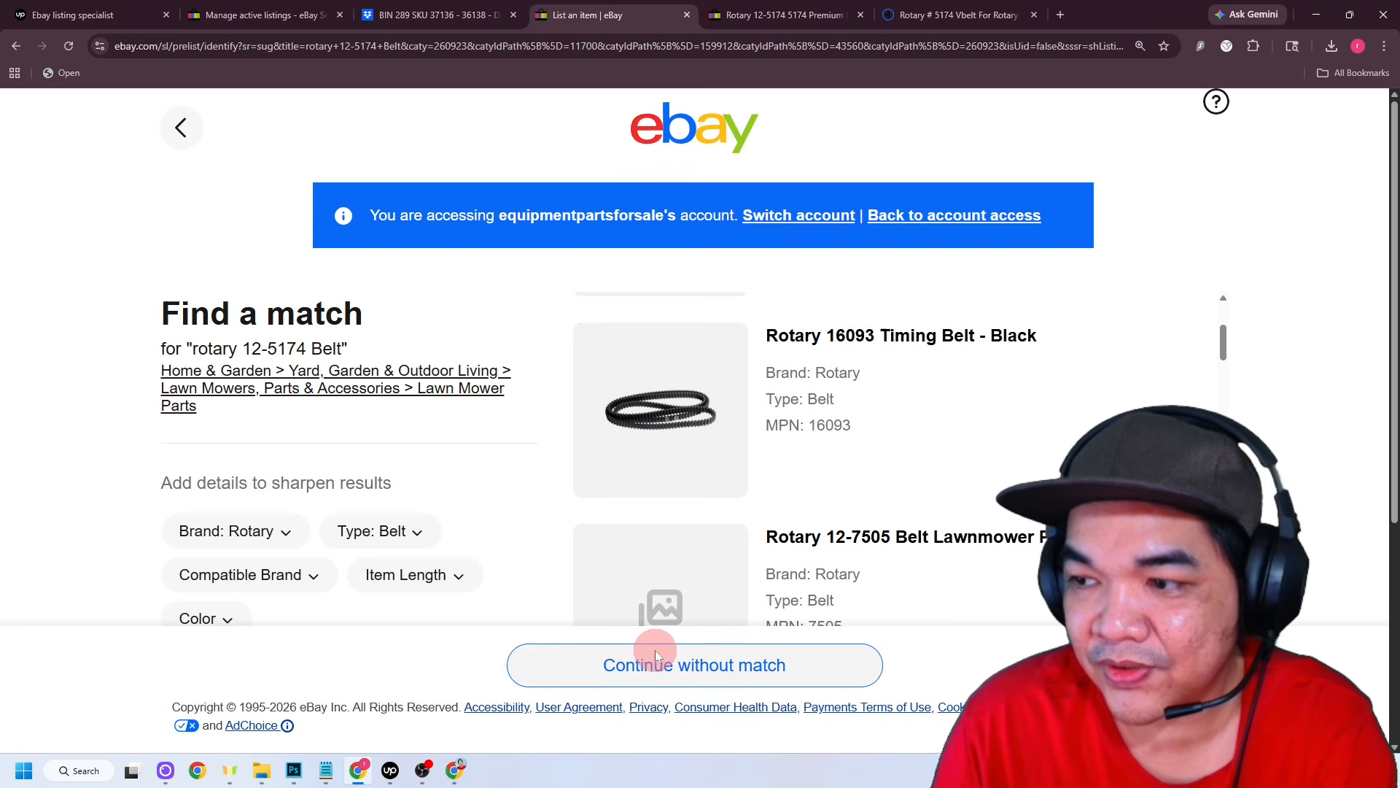
{"action": "left_click", "coordinate": [656, 655]}
{"action": "left_click", "coordinate": [400, 258]}
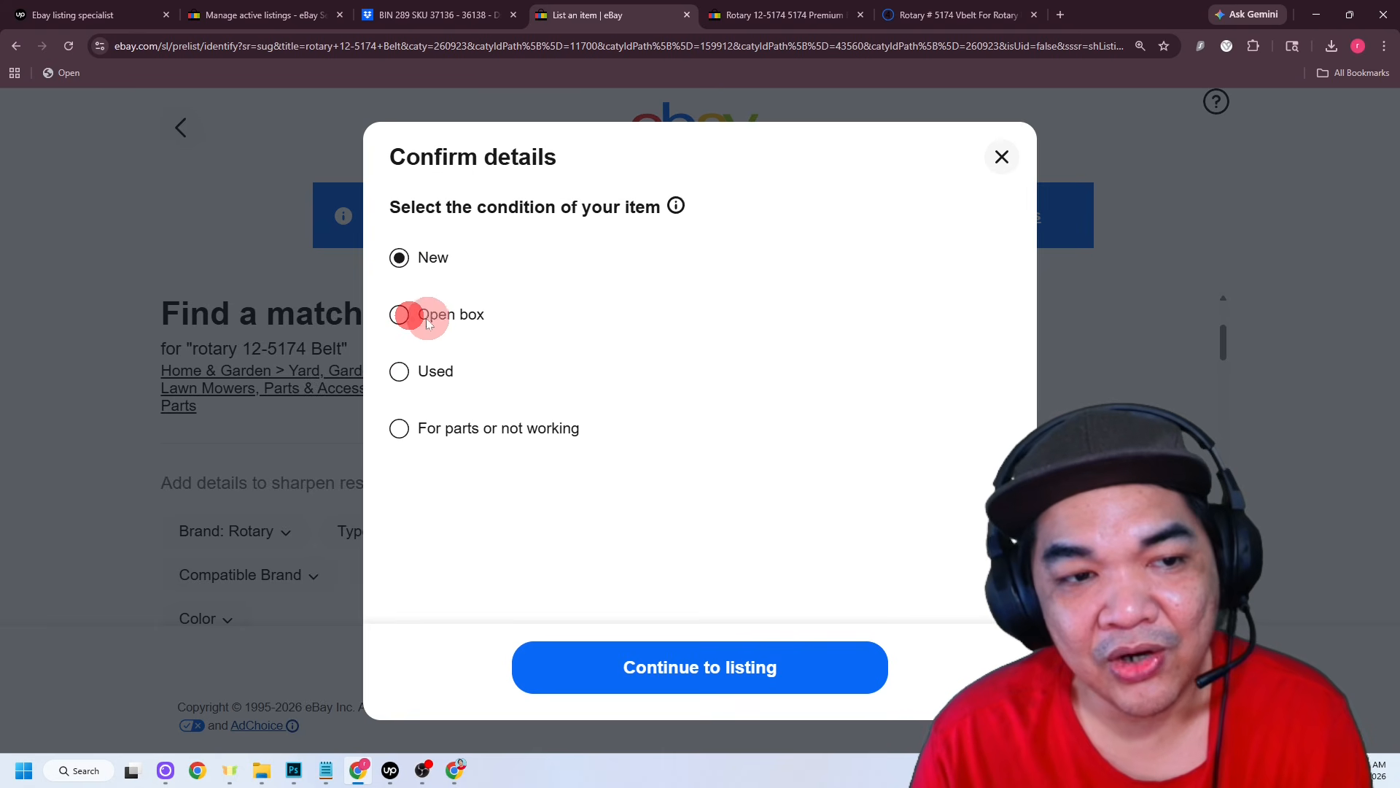
{"action": "left_click", "coordinate": [401, 316]}
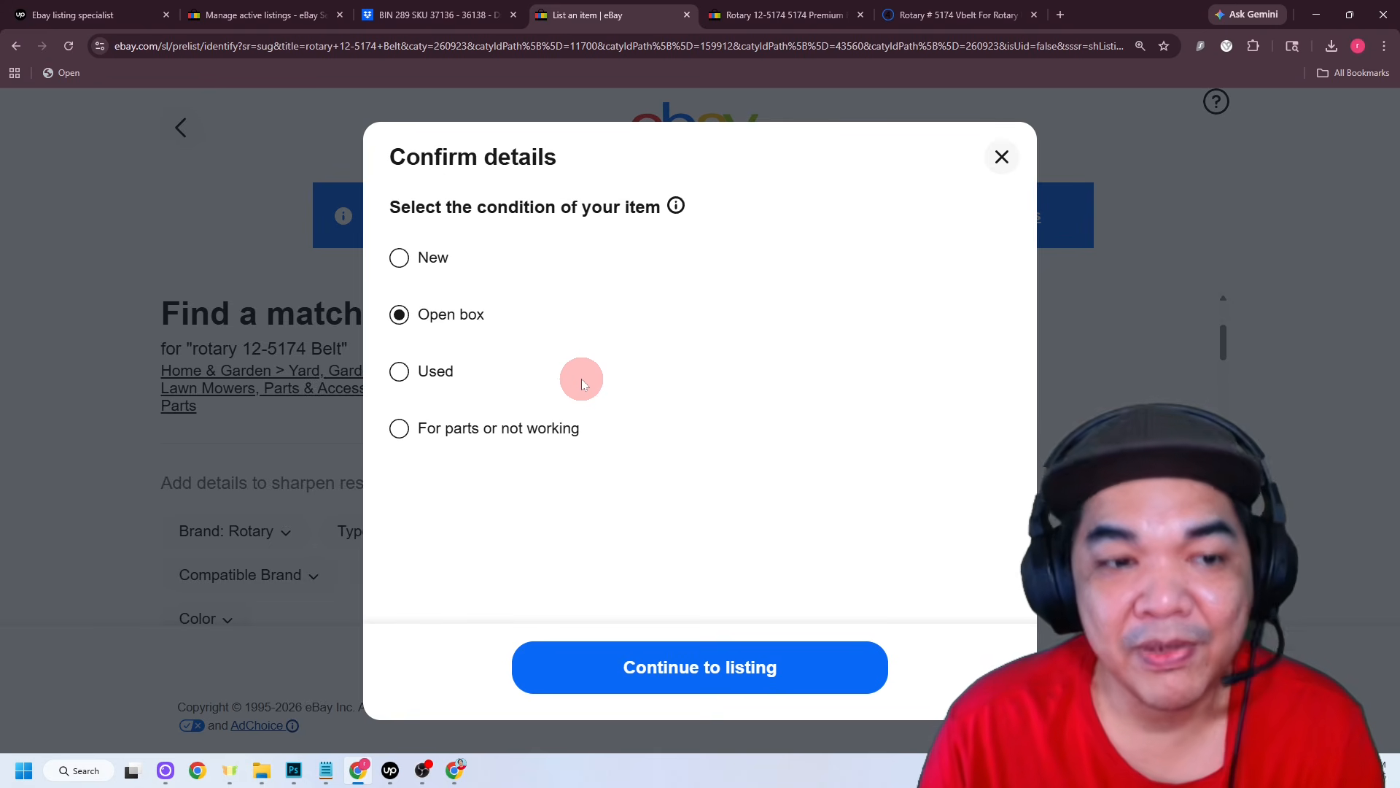
{"action": "left_click", "coordinate": [697, 669]}
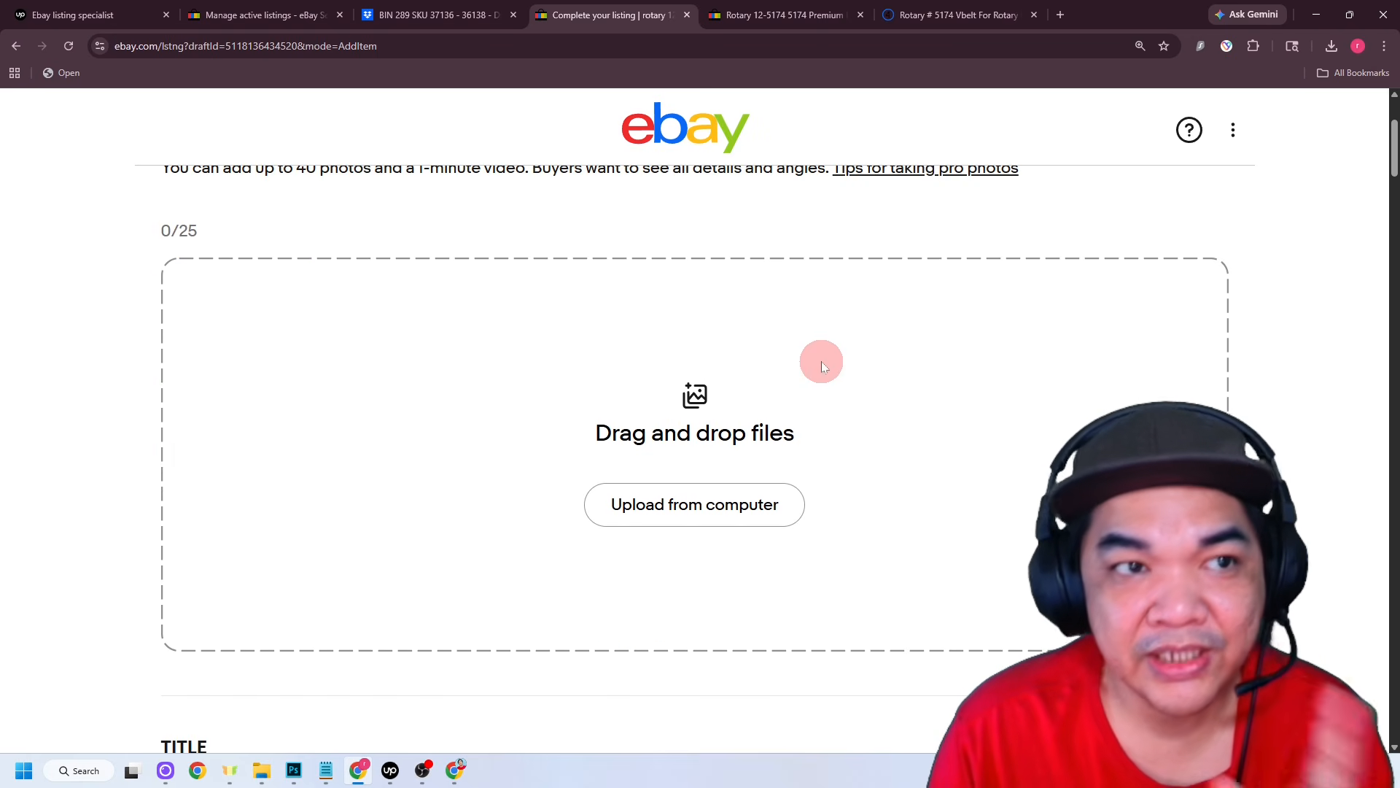
- Upload the four IMG_20260501 belt photos from the Downloads folder and make the full-length single belt photo the main image
{"action": "left_click", "coordinate": [438, 14]}
{"action": "left_click", "coordinate": [609, 15]}
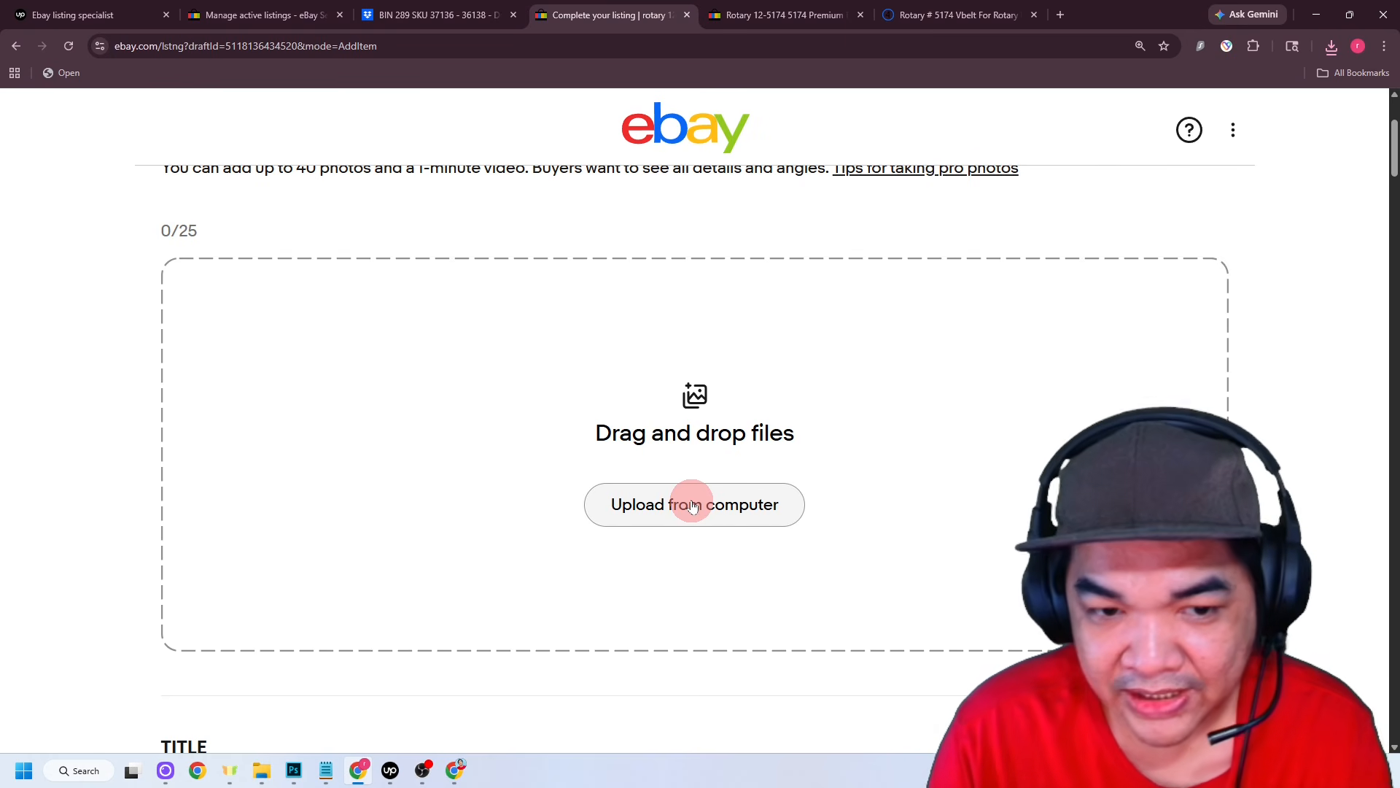
{"action": "left_click", "coordinate": [691, 504]}
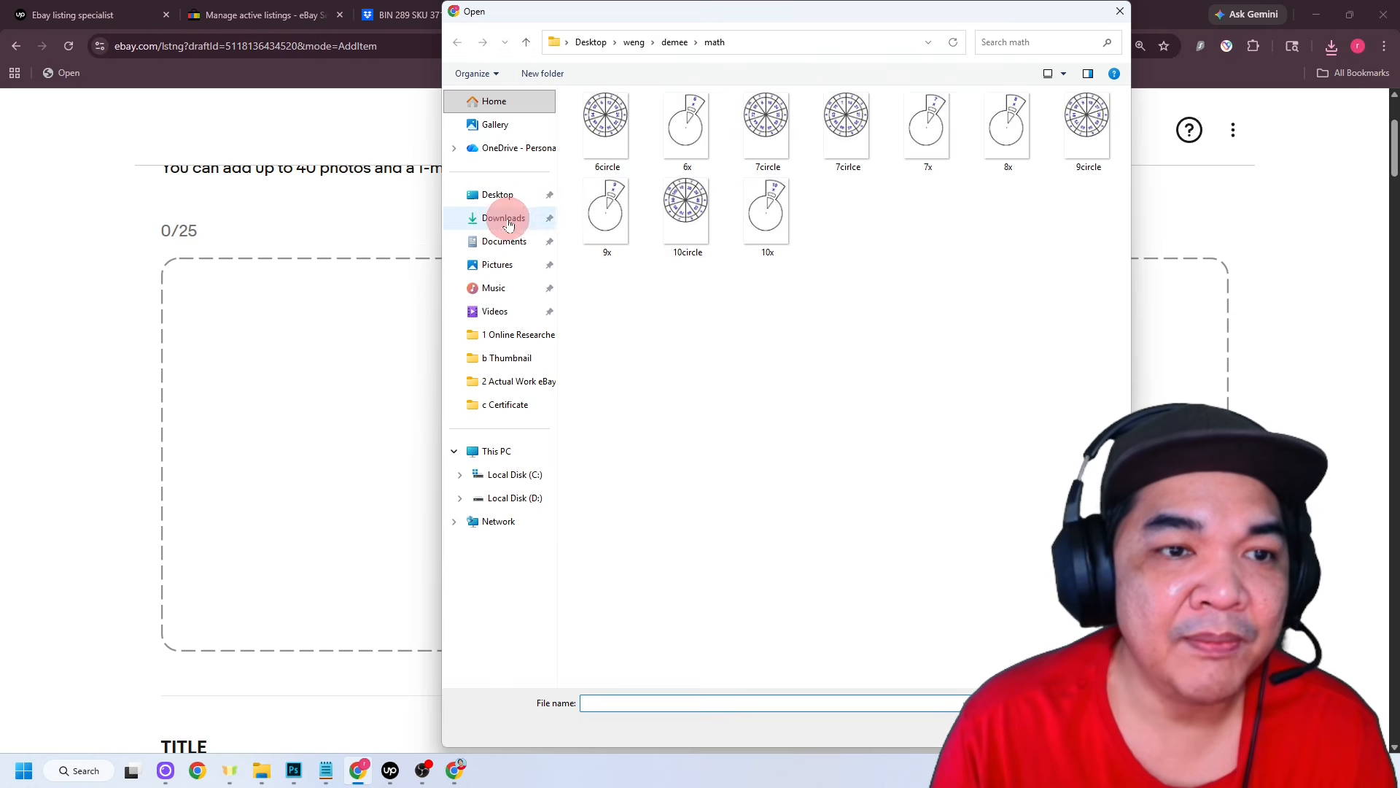
{"action": "left_click", "coordinate": [503, 218]}
{"action": "left_click", "coordinate": [697, 221]}
{"action": "left_click", "coordinate": [933, 382], "text": "shift"}
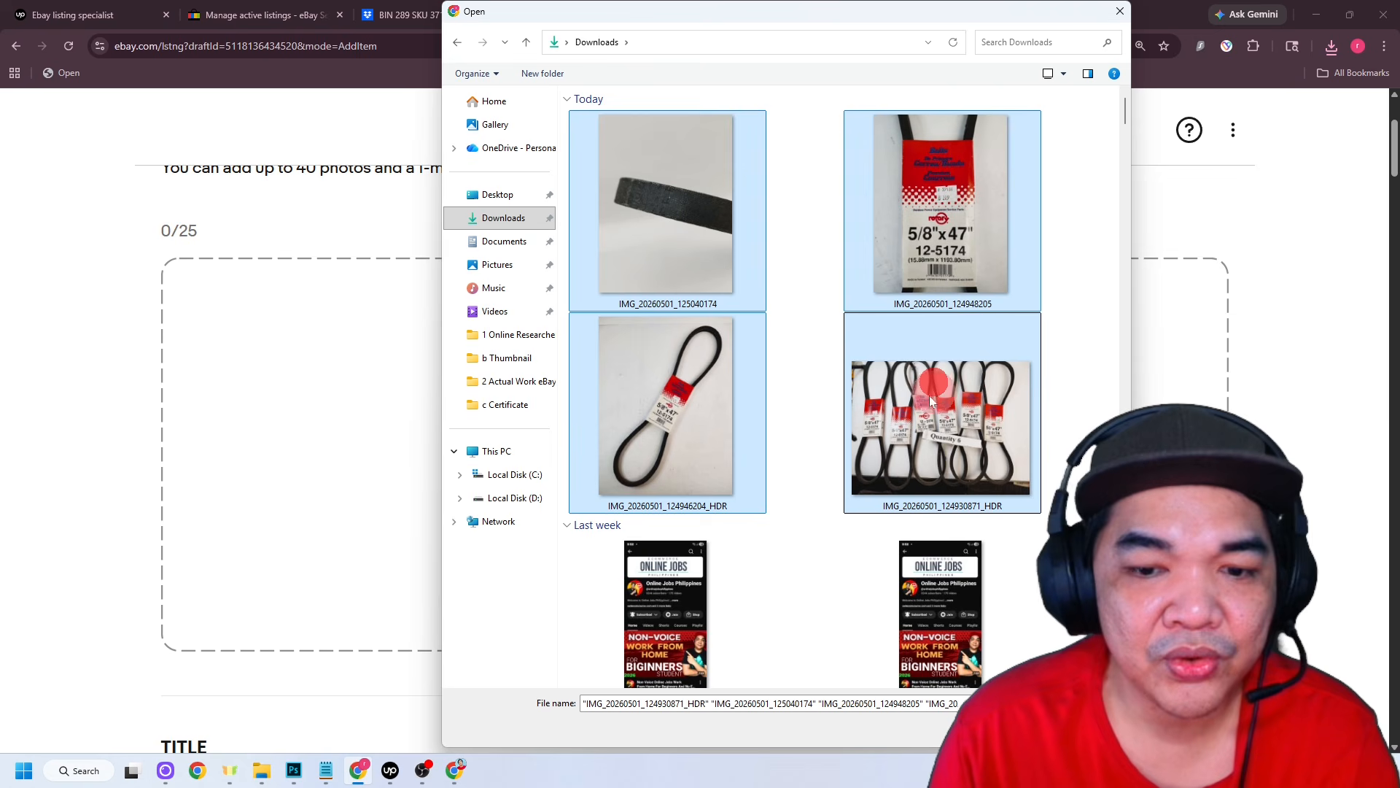
{"action": "left_click", "coordinate": [1021, 728]}
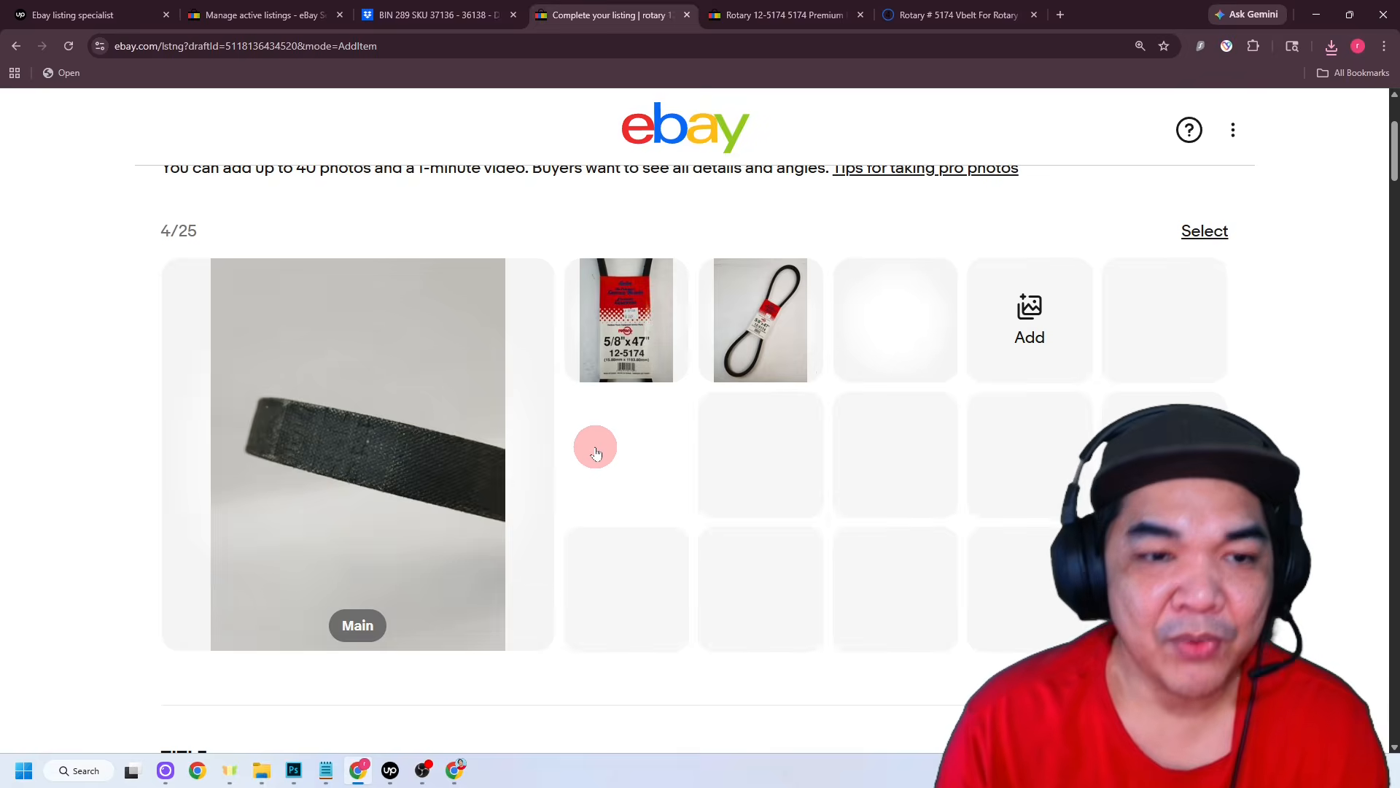
{"action": "left_click_drag", "start_coordinate": [774, 332], "coordinate": [585, 671]}
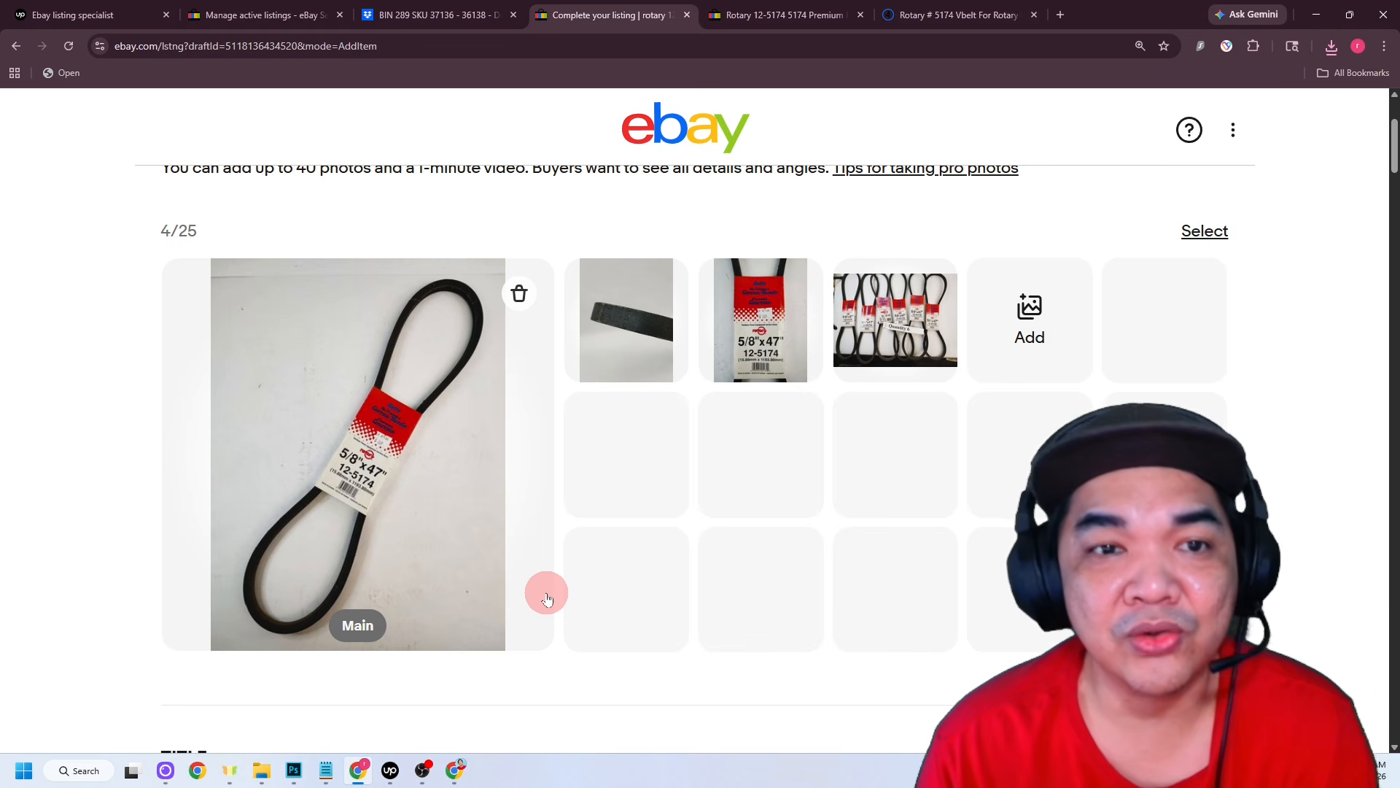
{"action": "scroll", "coordinate": [99, 410], "scroll_direction": "down", "scroll_amount": 5}
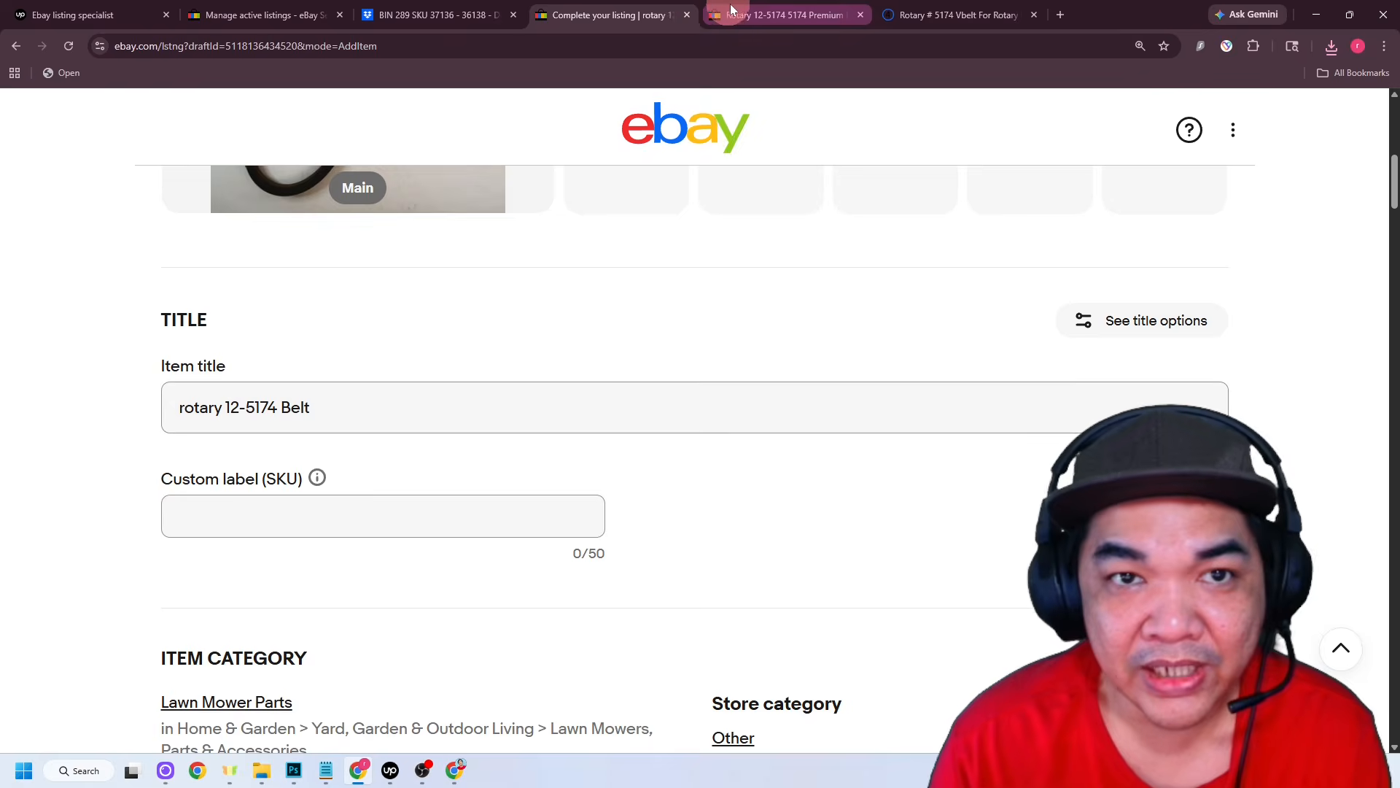
{"action": "left_click", "coordinate": [785, 14]}
{"action": "scroll", "coordinate": [781, 350], "scroll_direction": "up", "scroll_amount": 10}
{"action": "scroll", "coordinate": [775, 270], "scroll_direction": "up", "scroll_amount": 5}
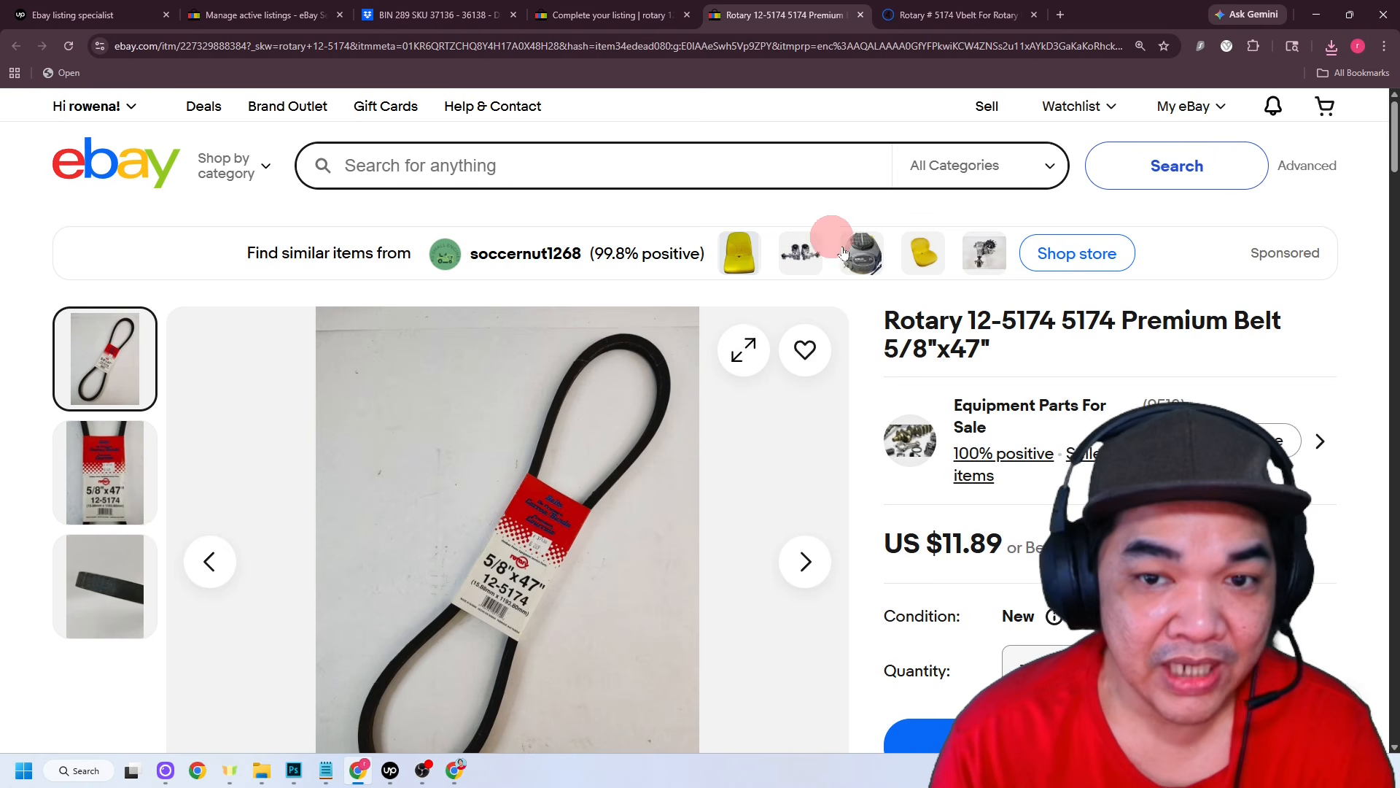
{"action": "left_click_drag", "start_coordinate": [1019, 353], "coordinate": [938, 321]}
{"action": "right_click", "coordinate": [941, 329]}
{"action": "left_click", "coordinate": [975, 340]}
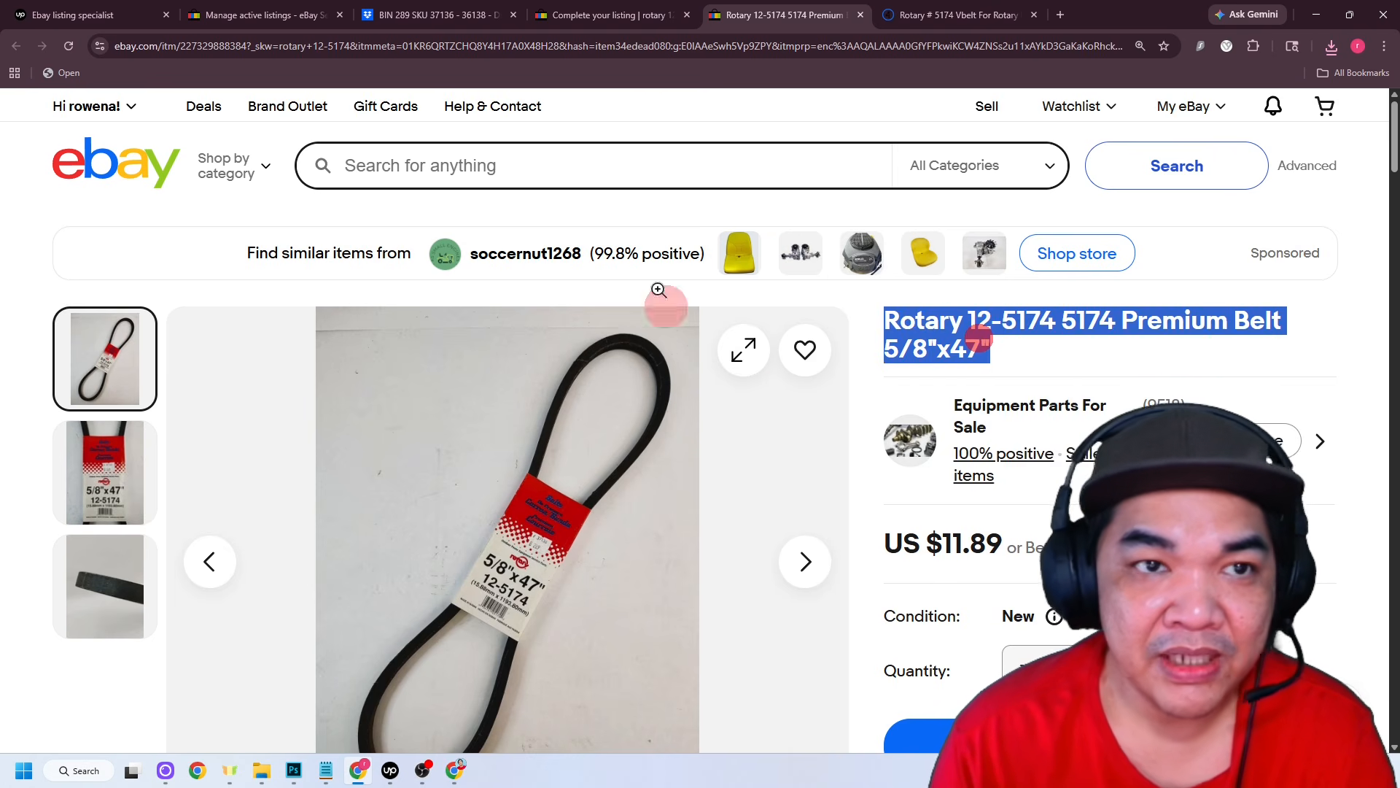
{"action": "left_click", "coordinate": [644, 15]}
{"action": "double_click", "coordinate": [397, 423]}
{"action": "key", "text": "ctrl+v"}
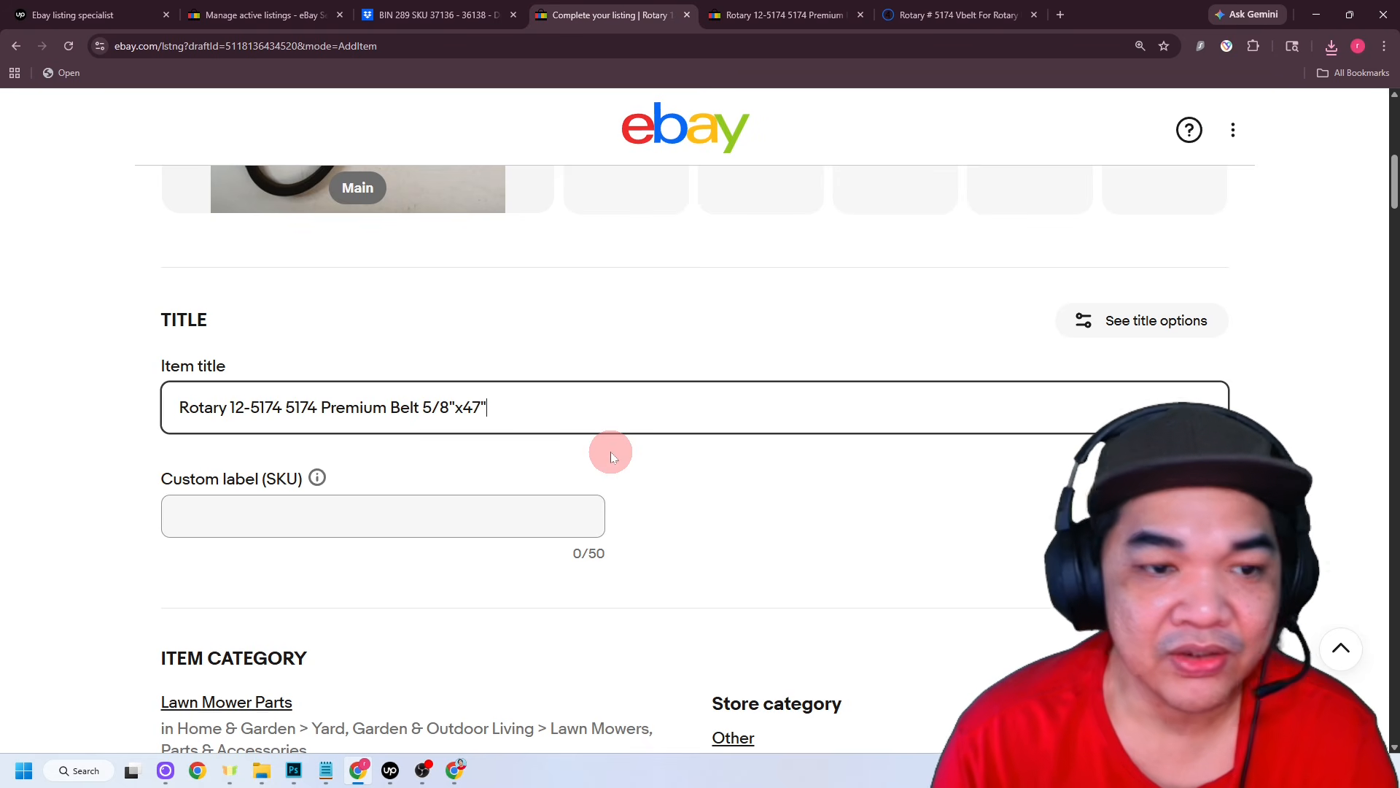
- Replace the item title with the Texas Lawn Mower Parts title "Rotary # 5174 Vbelt For Rotary Premium Belt # 5L470 5/8" Width and 47" Length"
{"action": "left_click", "coordinate": [952, 14]}
{"action": "scroll", "coordinate": [959, 346], "scroll_direction": "up", "scroll_amount": 5}
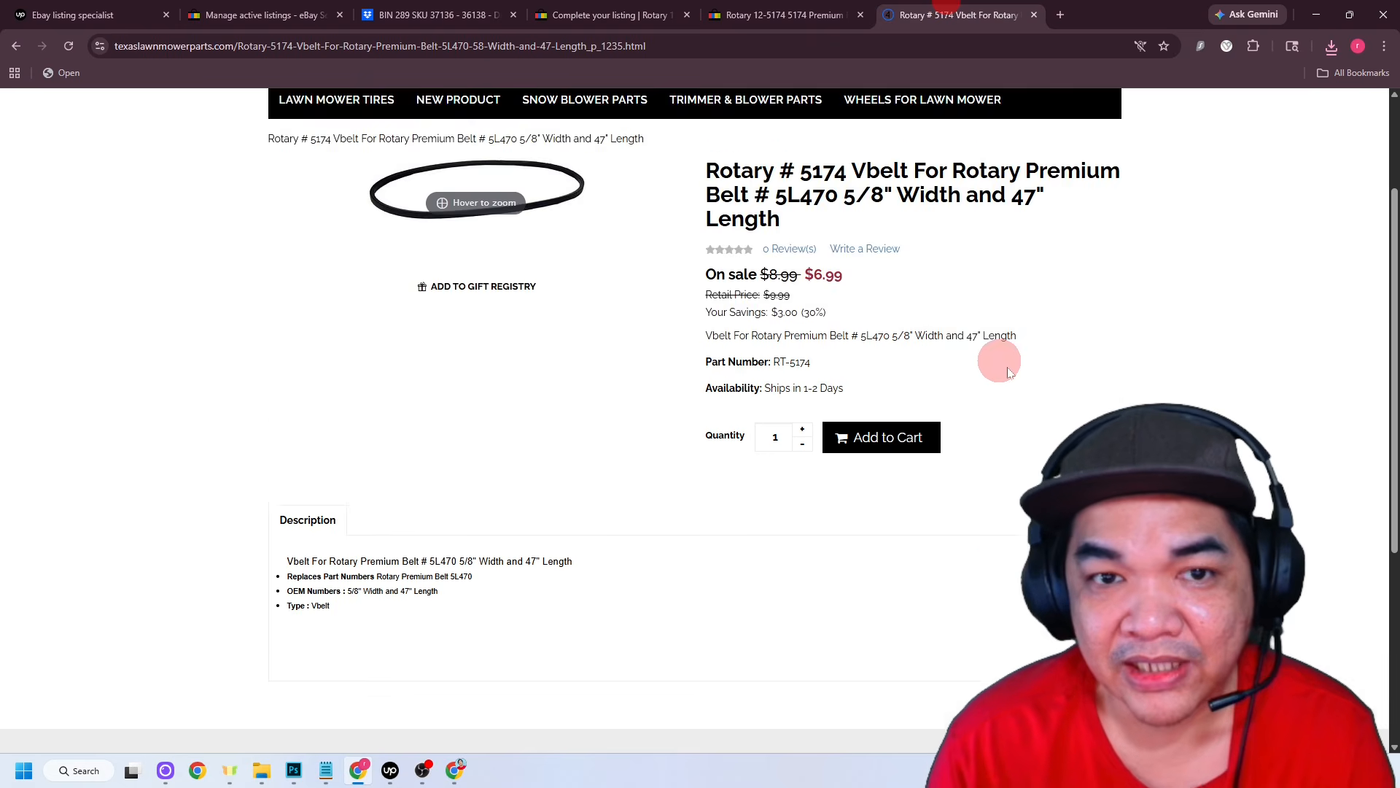
{"action": "left_click_drag", "start_coordinate": [809, 373], "coordinate": [689, 326]}
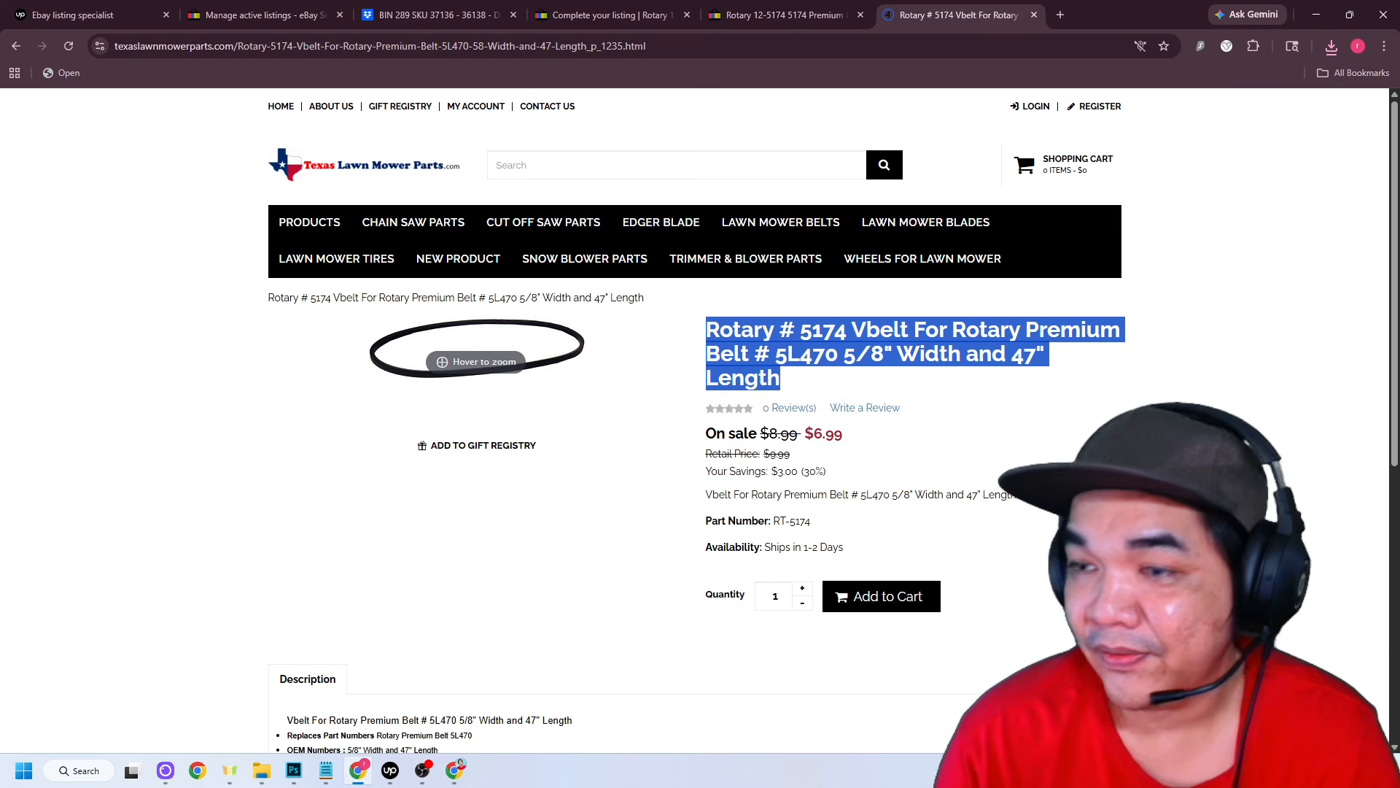
{"action": "left_click", "coordinate": [644, 9]}
{"action": "left_click_drag", "start_coordinate": [547, 402], "coordinate": [69, 397]}
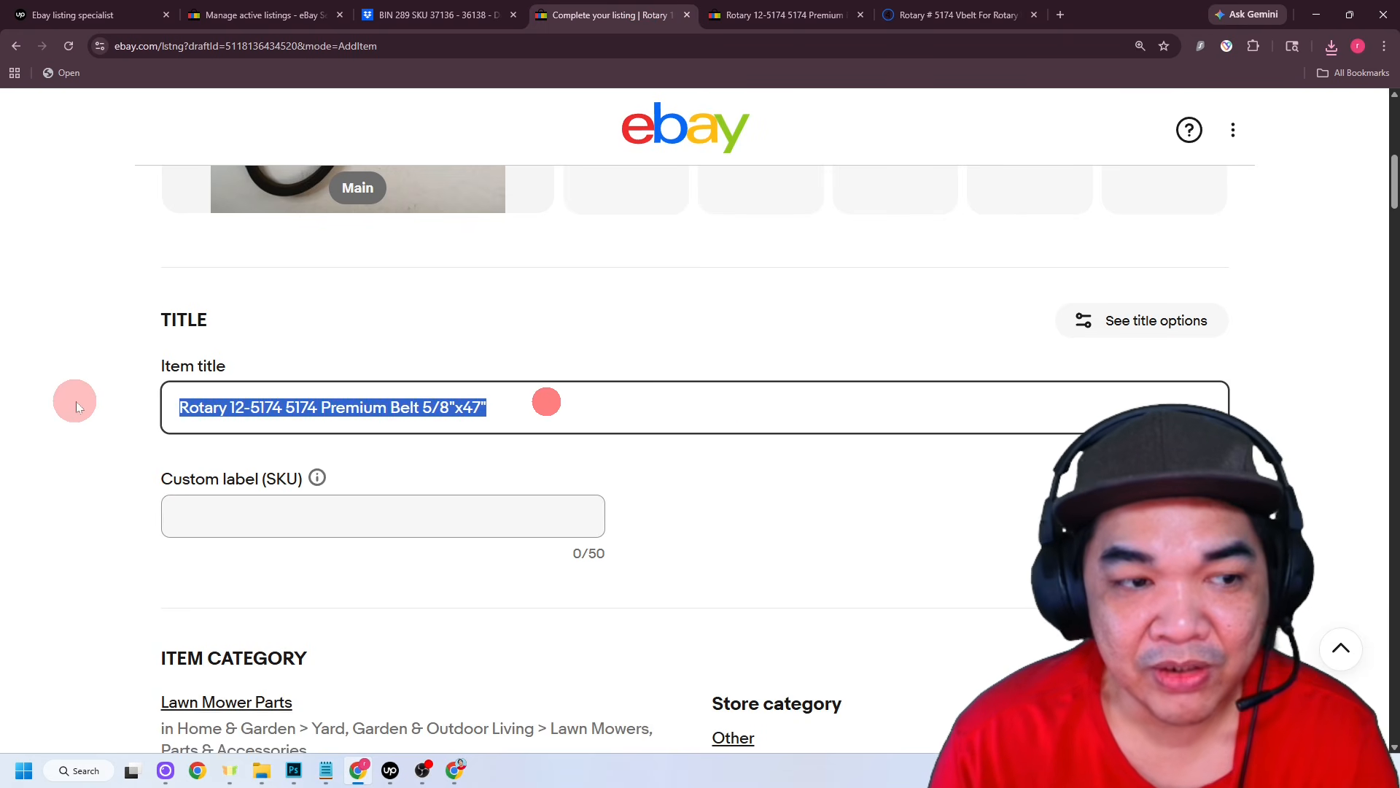
{"action": "key", "text": "ctrl+v"}
- Read the bin number on the Dropbox photo of the six belts and set the listing's custom label (SKU) to B289
{"action": "scroll", "coordinate": [709, 474], "scroll_direction": "down", "scroll_amount": 3}
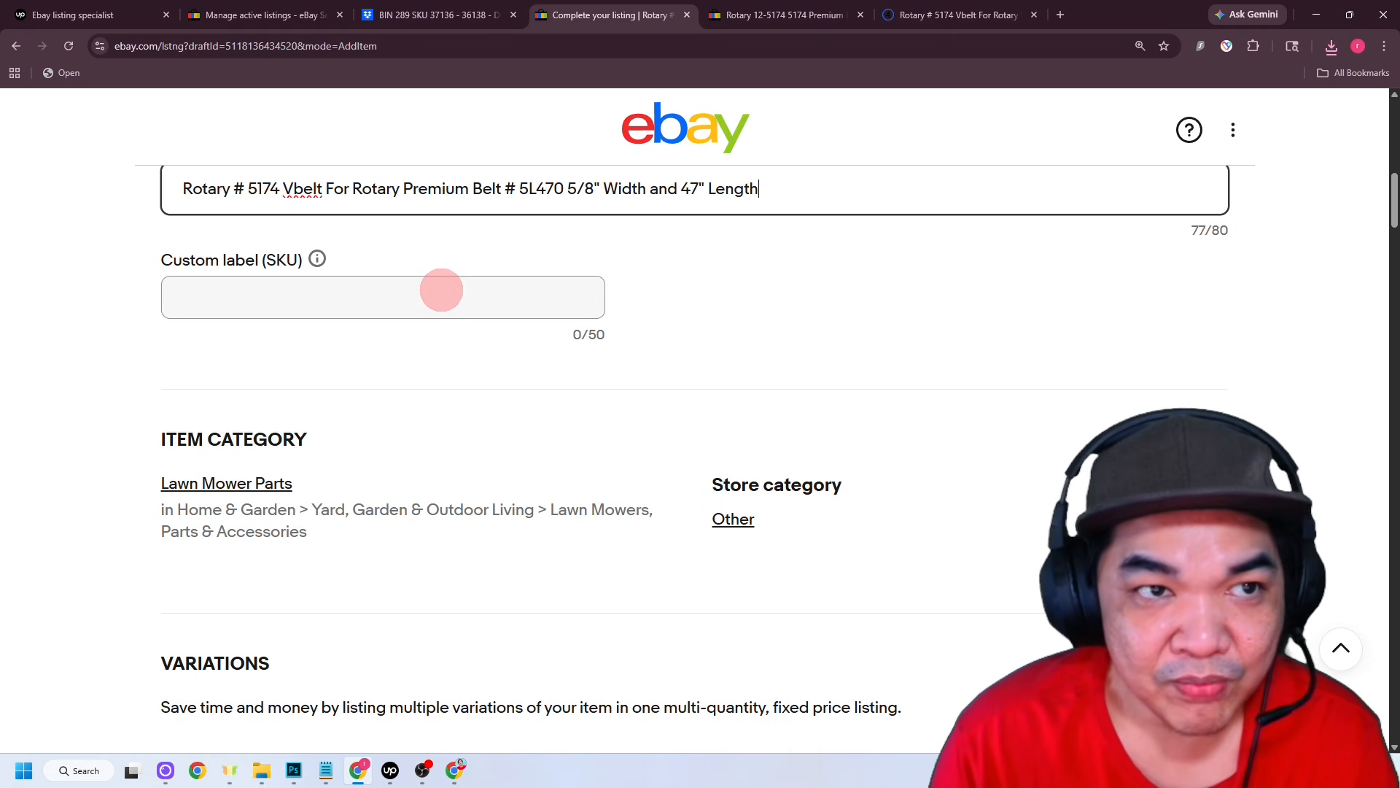
{"action": "left_click", "coordinate": [438, 14]}
{"action": "left_click", "coordinate": [417, 365]}
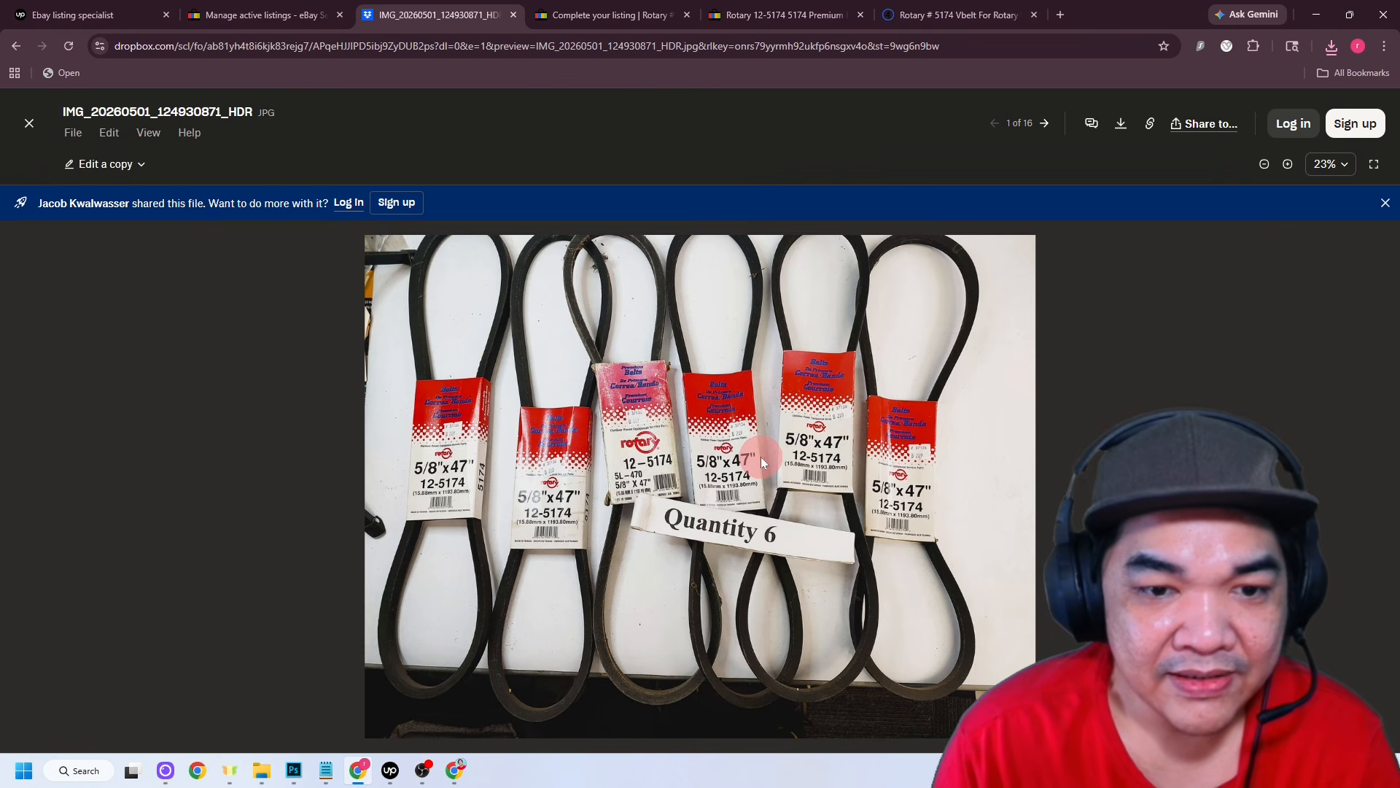
{"action": "left_click", "coordinate": [1288, 165]}
{"action": "left_click", "coordinate": [1288, 165]}
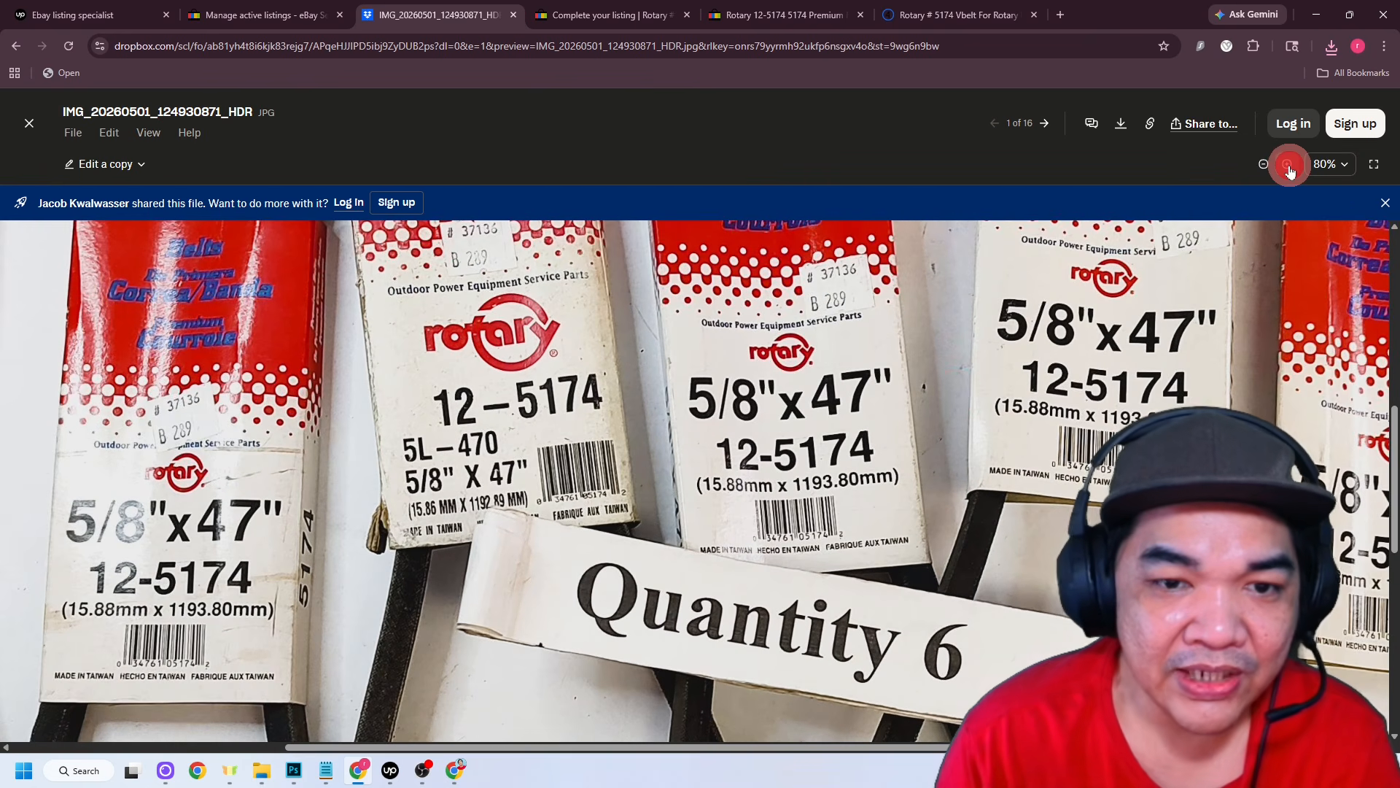
{"action": "scroll", "coordinate": [806, 427], "scroll_direction": "up", "scroll_amount": 1}
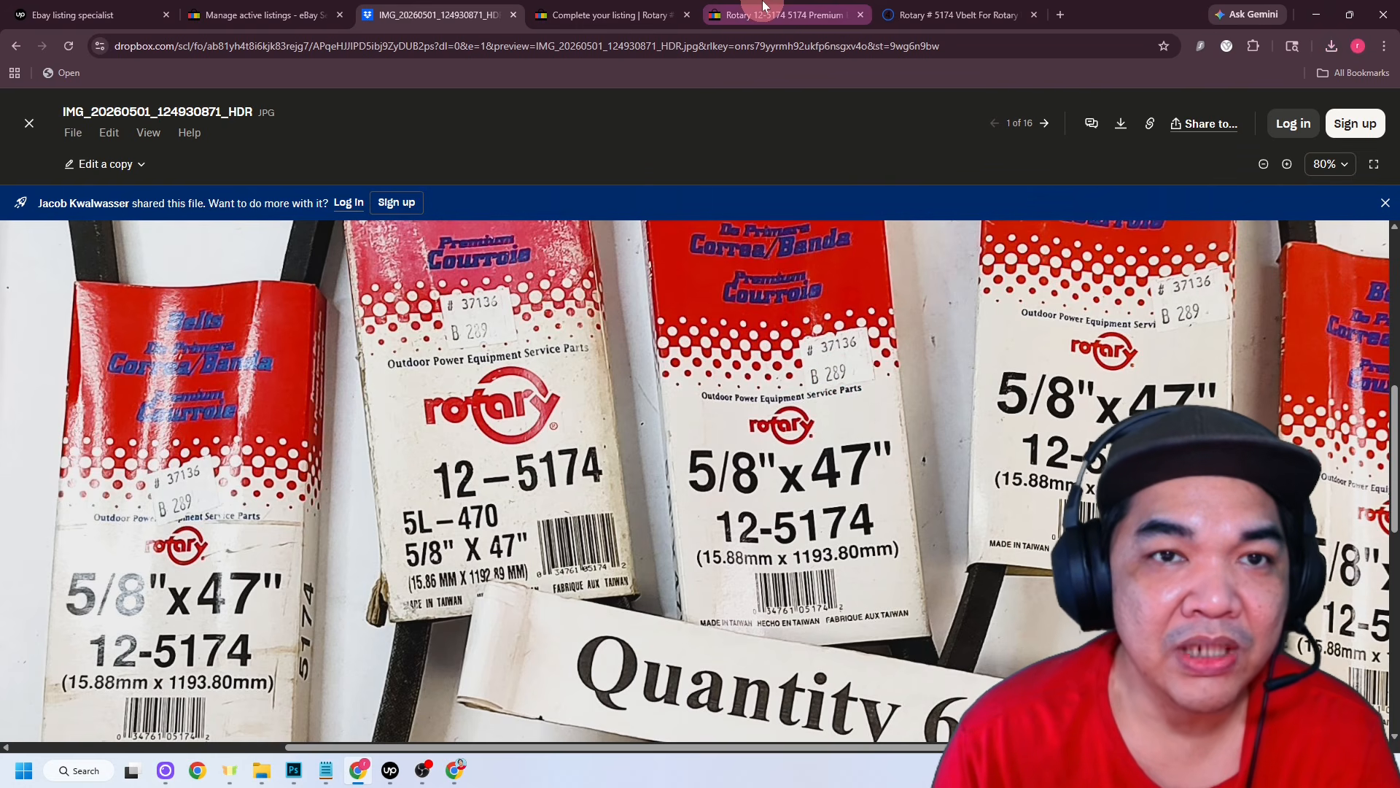
{"action": "left_click", "coordinate": [658, 16]}
{"action": "left_click", "coordinate": [288, 302]}
{"action": "type", "text": "B289"}
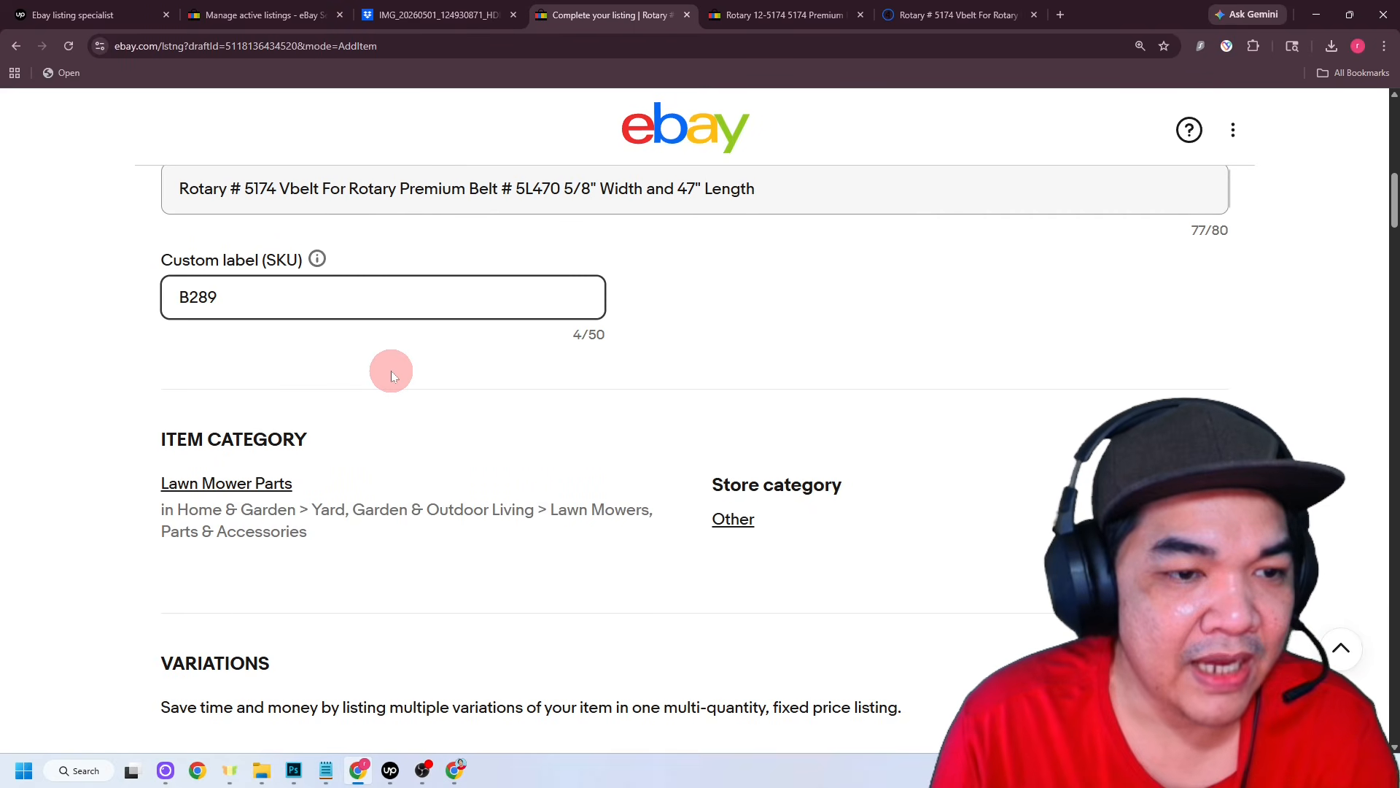
{"action": "left_click", "coordinate": [391, 370]}
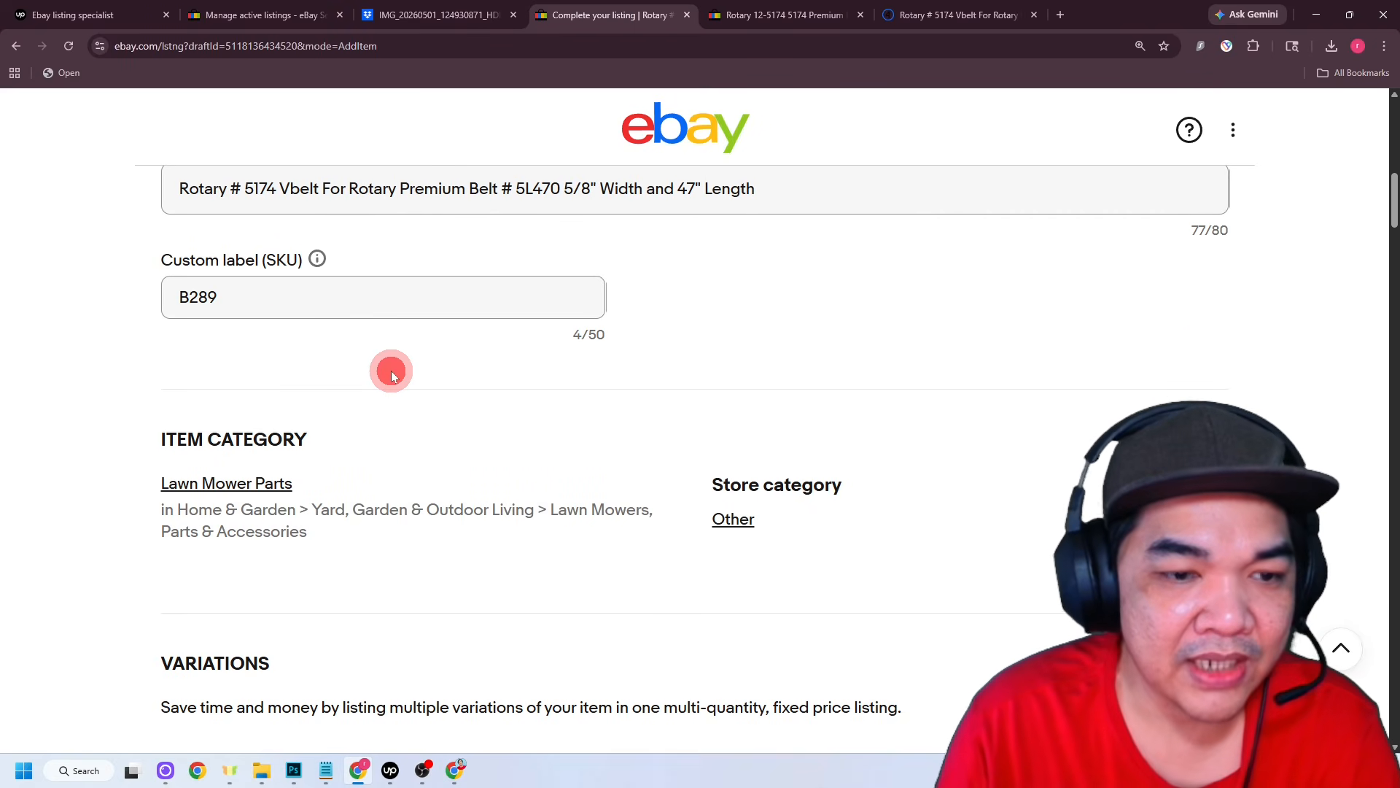
- Apply the suggested item specifics MPN: 5L470 and Material: Rubber
{"action": "scroll", "coordinate": [252, 277], "scroll_direction": "down", "scroll_amount": 3}
{"action": "scroll", "coordinate": [579, 414], "scroll_direction": "down", "scroll_amount": 6}
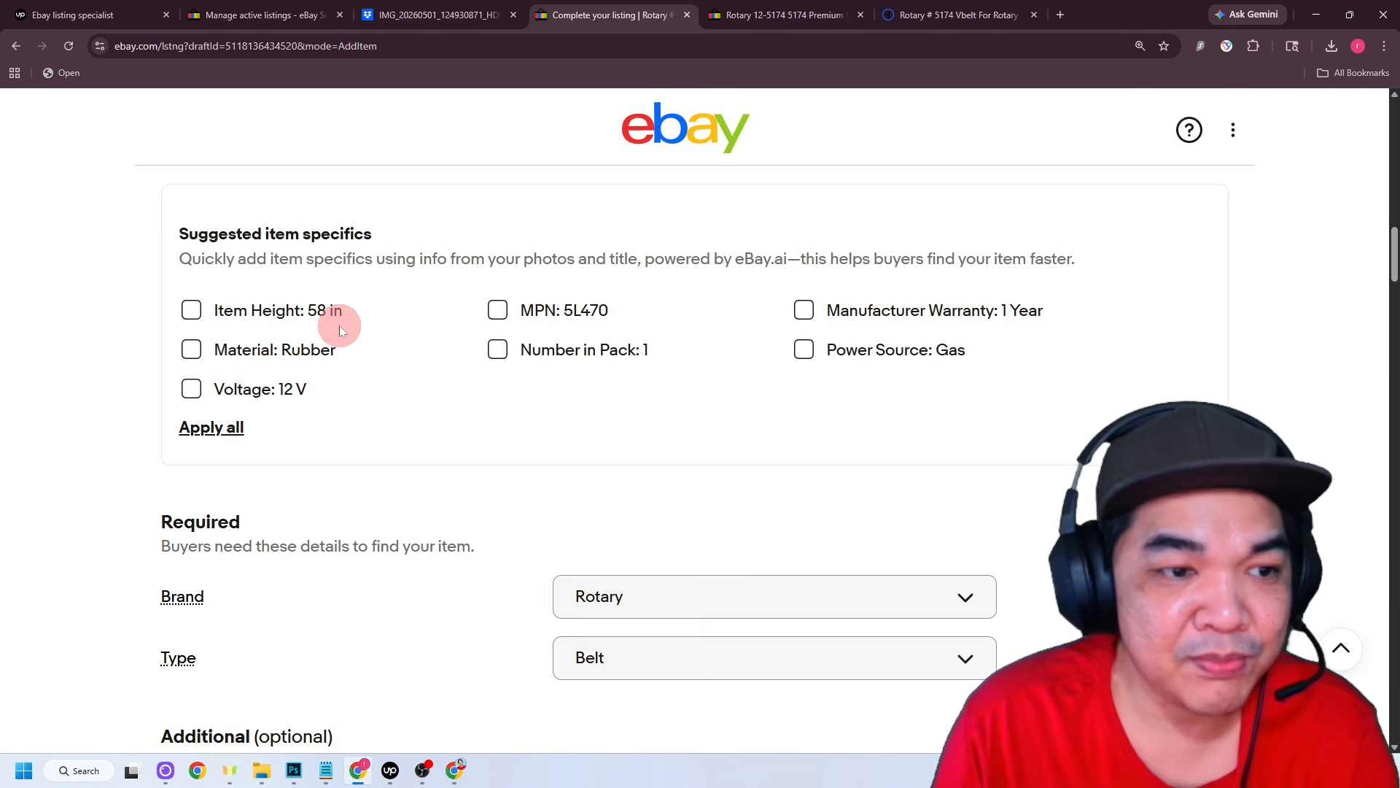
{"action": "left_click", "coordinate": [498, 310]}
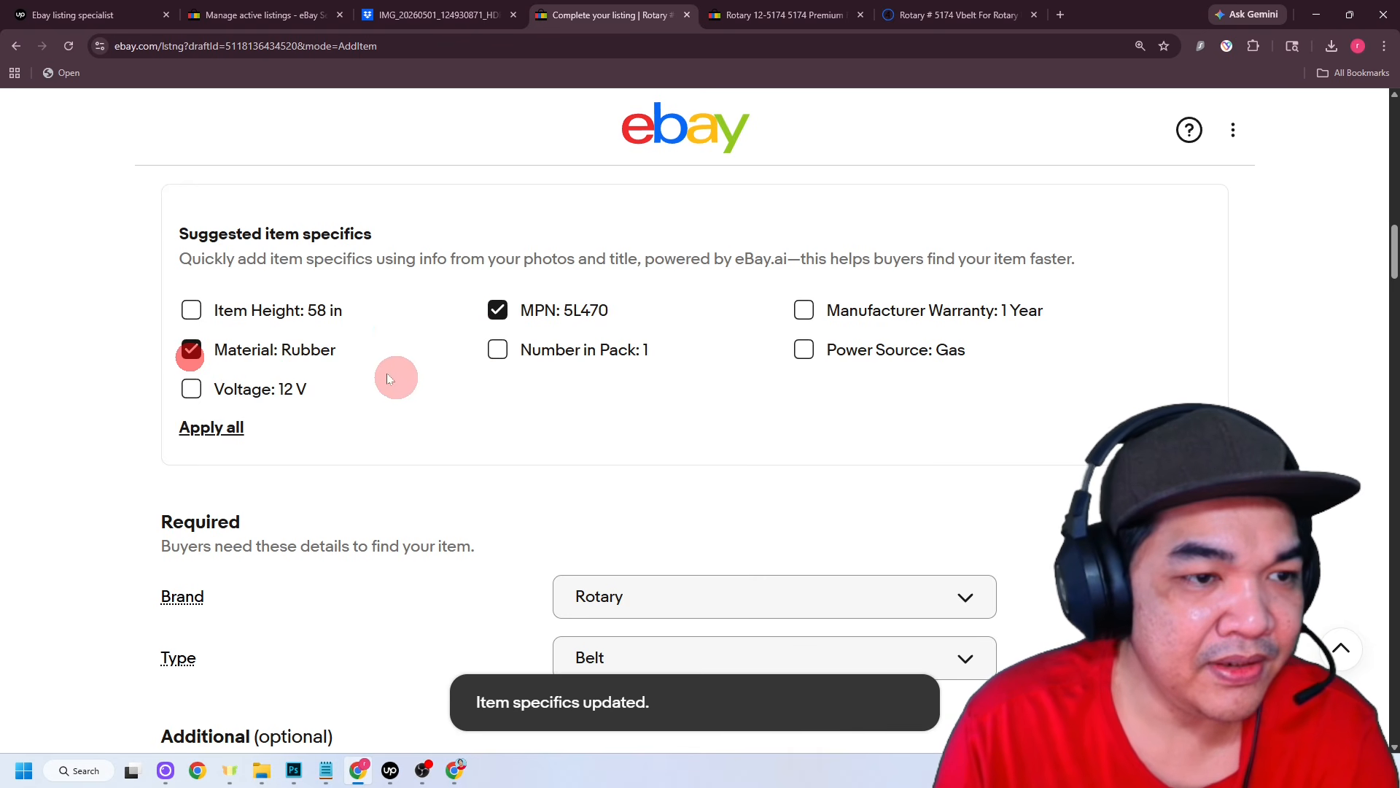
- Look for the belt's UPC on the Texas Lawn Mower Parts product page to fill the listing's UPC field
{"action": "scroll", "coordinate": [565, 454], "scroll_direction": "down", "scroll_amount": 4}
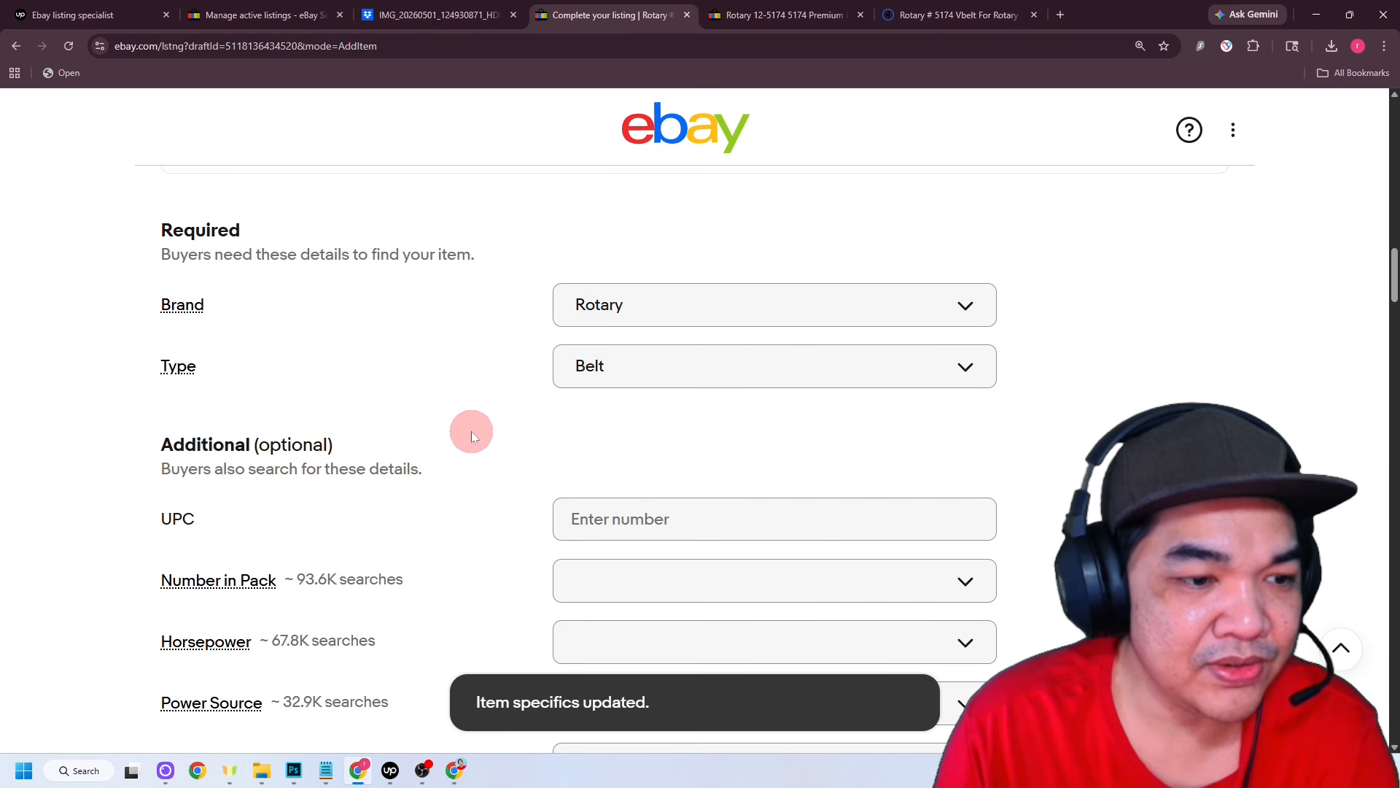
{"action": "scroll", "coordinate": [474, 436], "scroll_direction": "down", "scroll_amount": 1}
{"action": "left_click", "coordinate": [650, 447]}
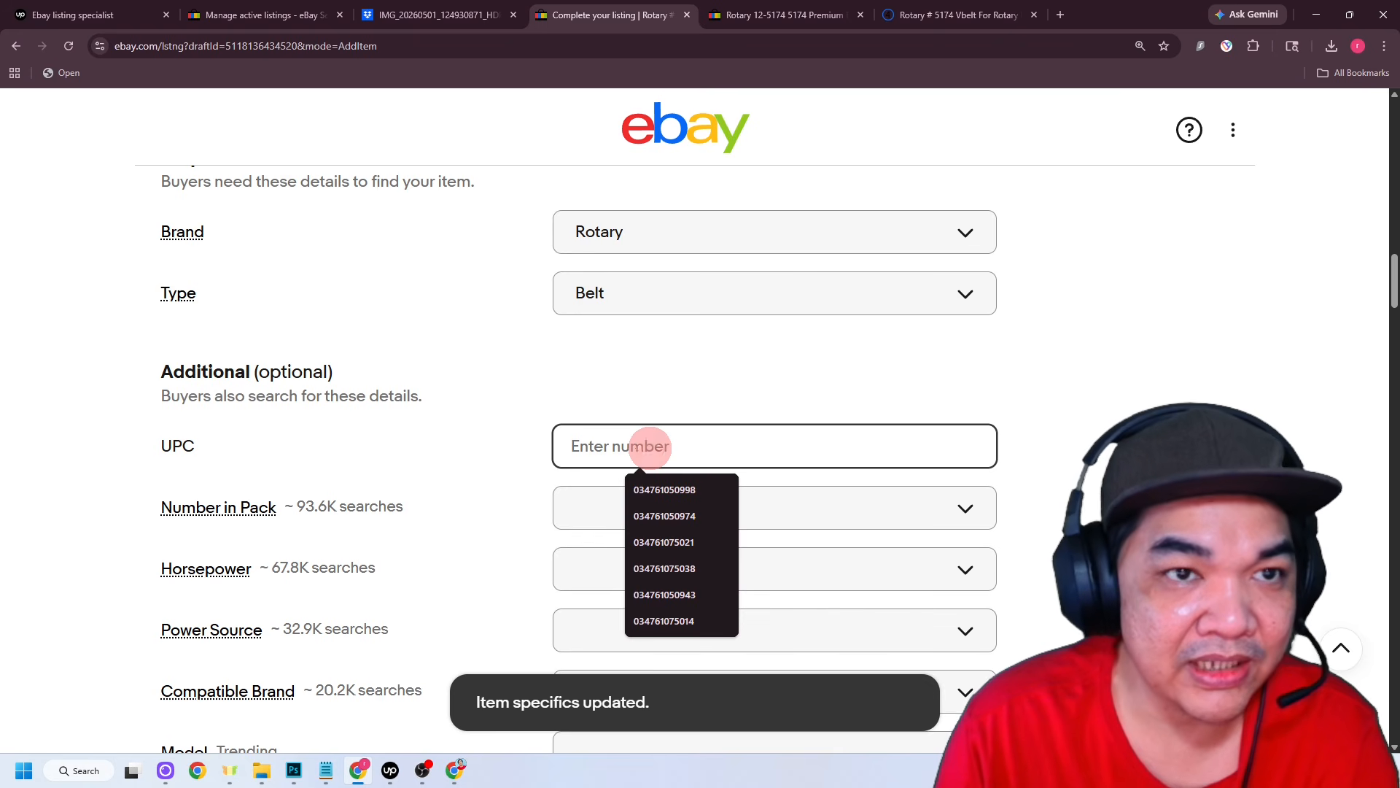
{"action": "left_click", "coordinate": [911, 14]}
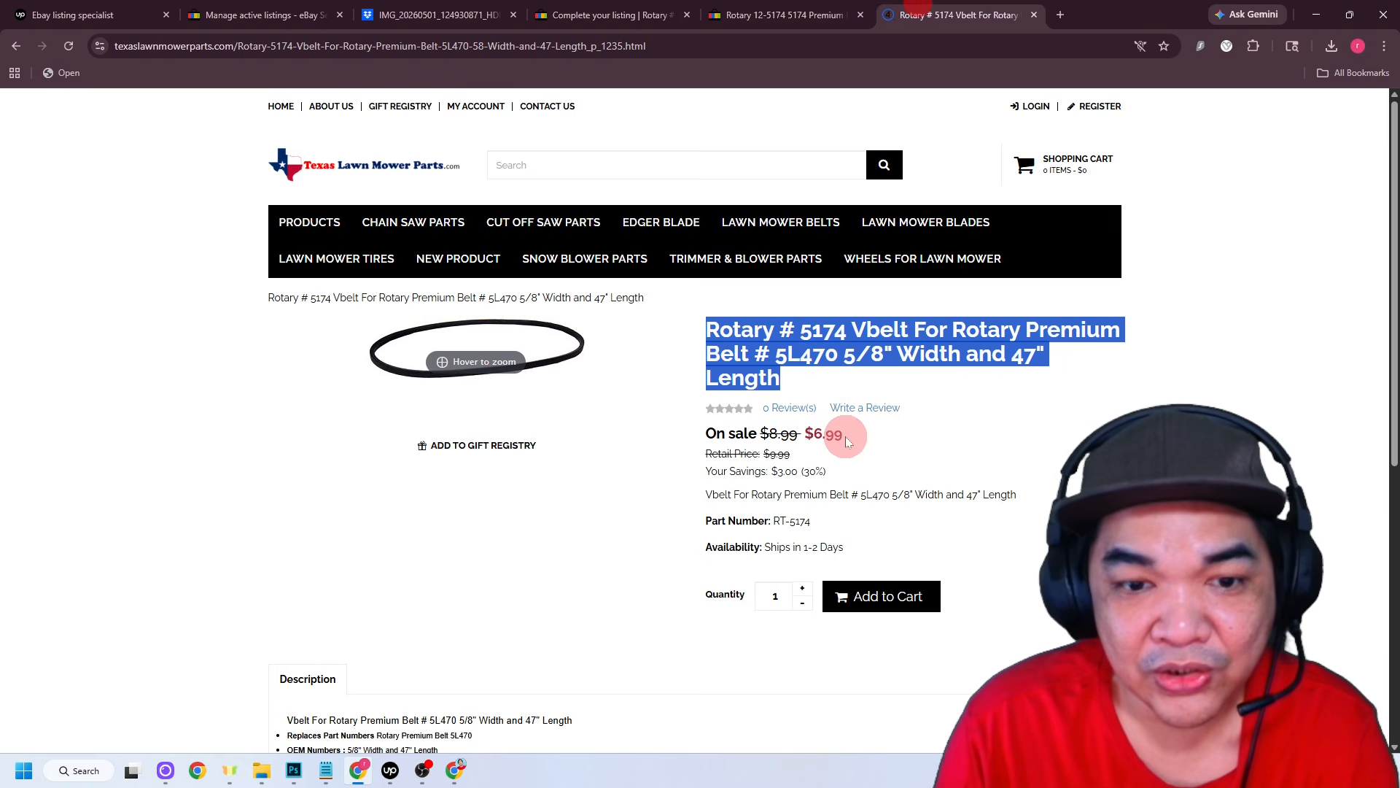
{"action": "scroll", "coordinate": [875, 406], "scroll_direction": "down", "scroll_amount": 4}
{"action": "scroll", "coordinate": [864, 490], "scroll_direction": "down", "scroll_amount": 3}
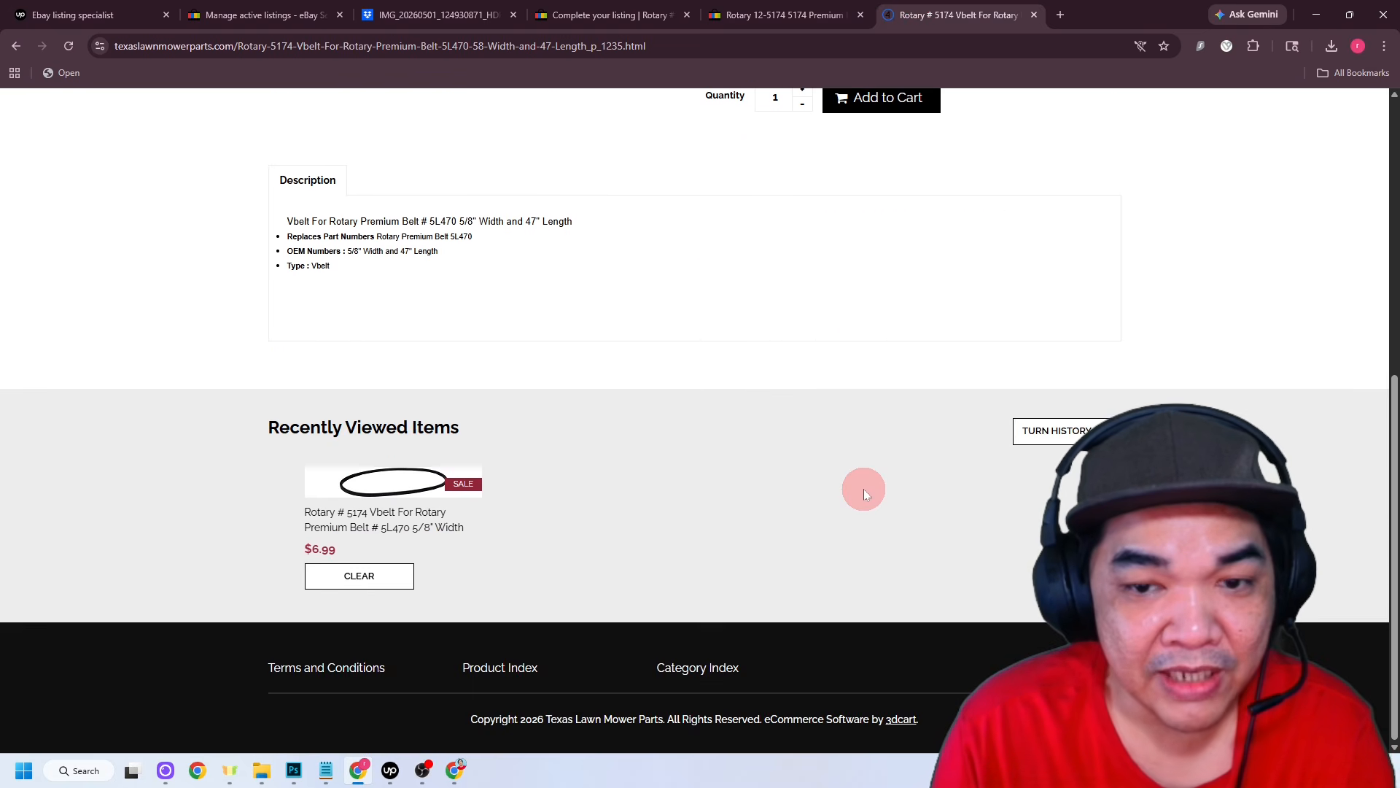
{"action": "scroll", "coordinate": [863, 489], "scroll_direction": "up", "scroll_amount": 7}
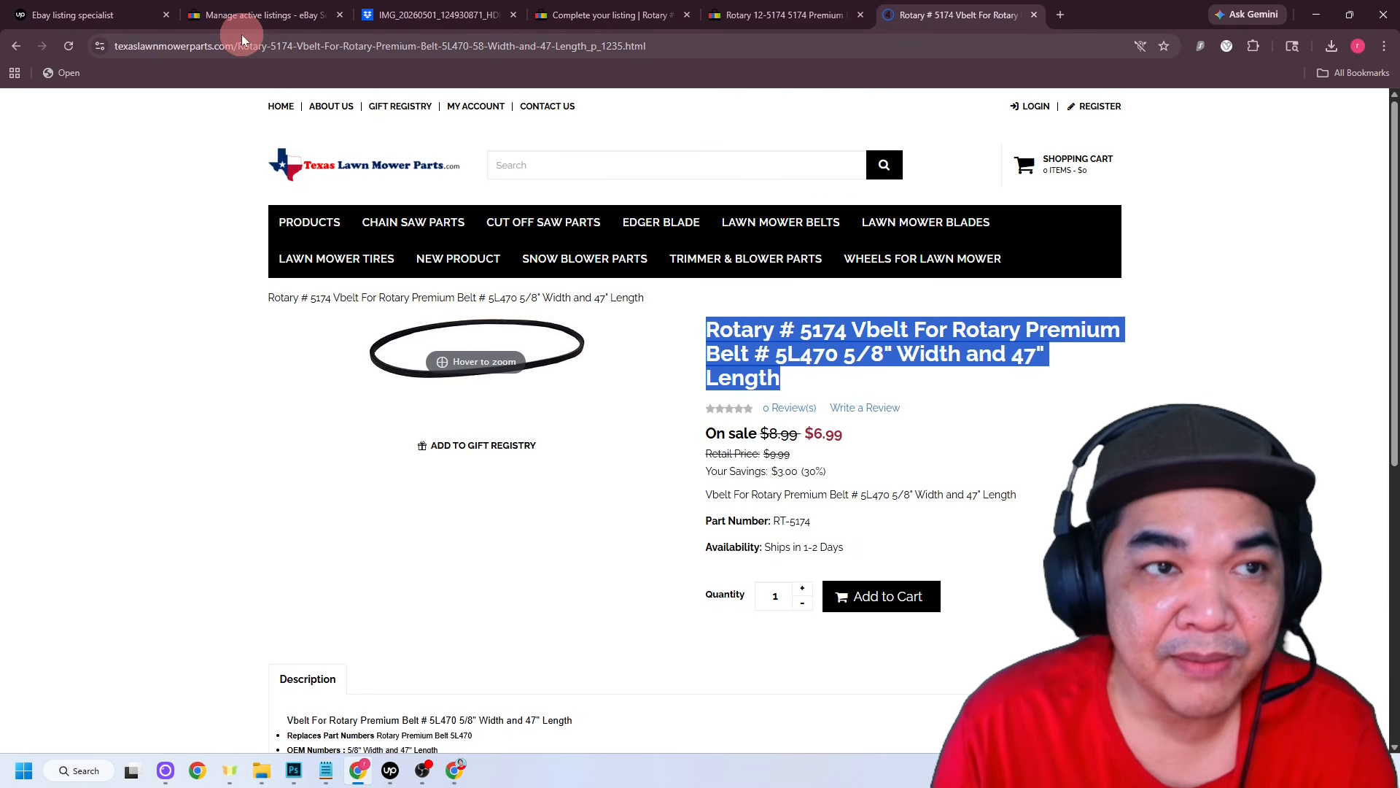
{"action": "left_click", "coordinate": [609, 15]}
{"action": "left_click", "coordinate": [713, 28]}
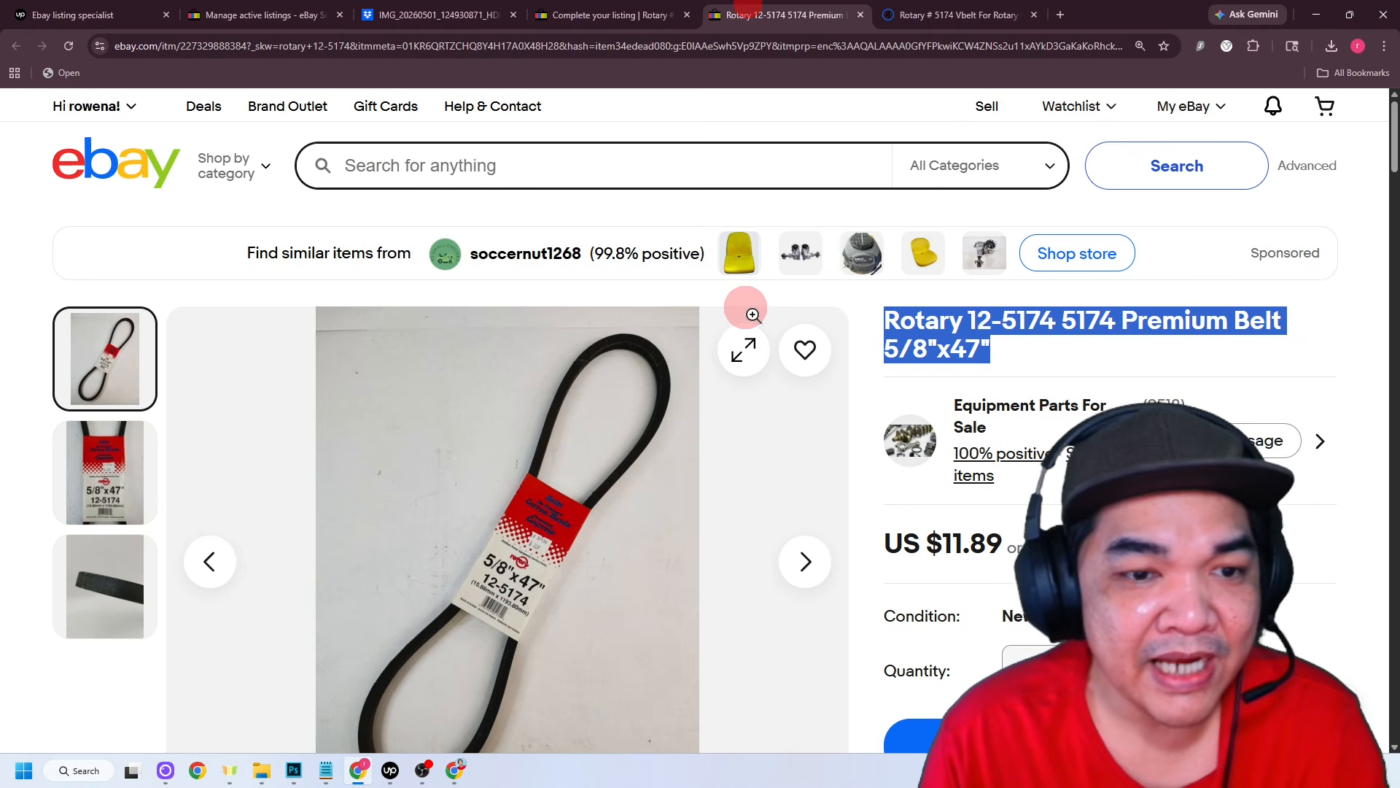
{"action": "scroll", "coordinate": [809, 470], "scroll_direction": "down", "scroll_amount": 15}
{"action": "scroll", "coordinate": [811, 445], "scroll_direction": "down", "scroll_amount": 6}
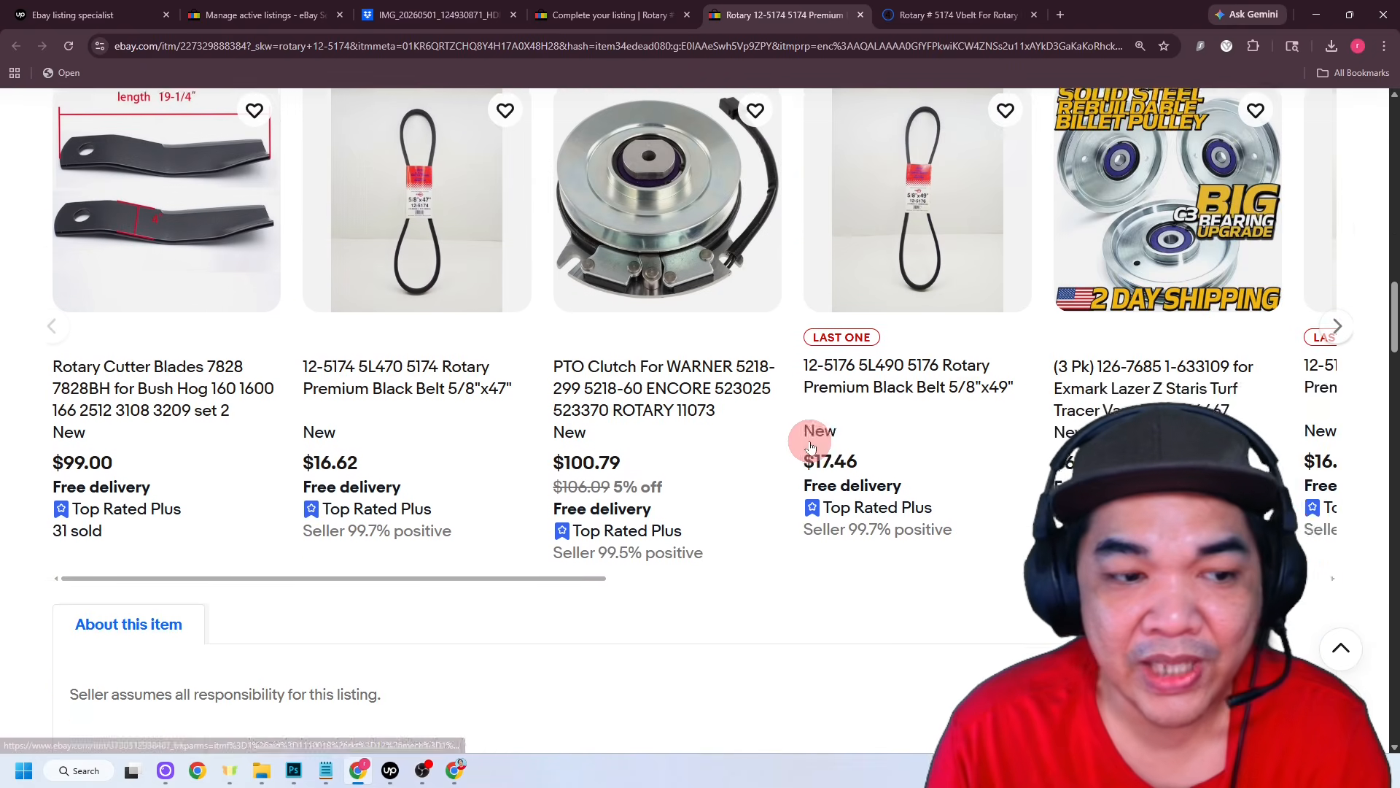
{"action": "scroll", "coordinate": [811, 445], "scroll_direction": "down", "scroll_amount": 6}
{"action": "double_click", "coordinate": [289, 500]}
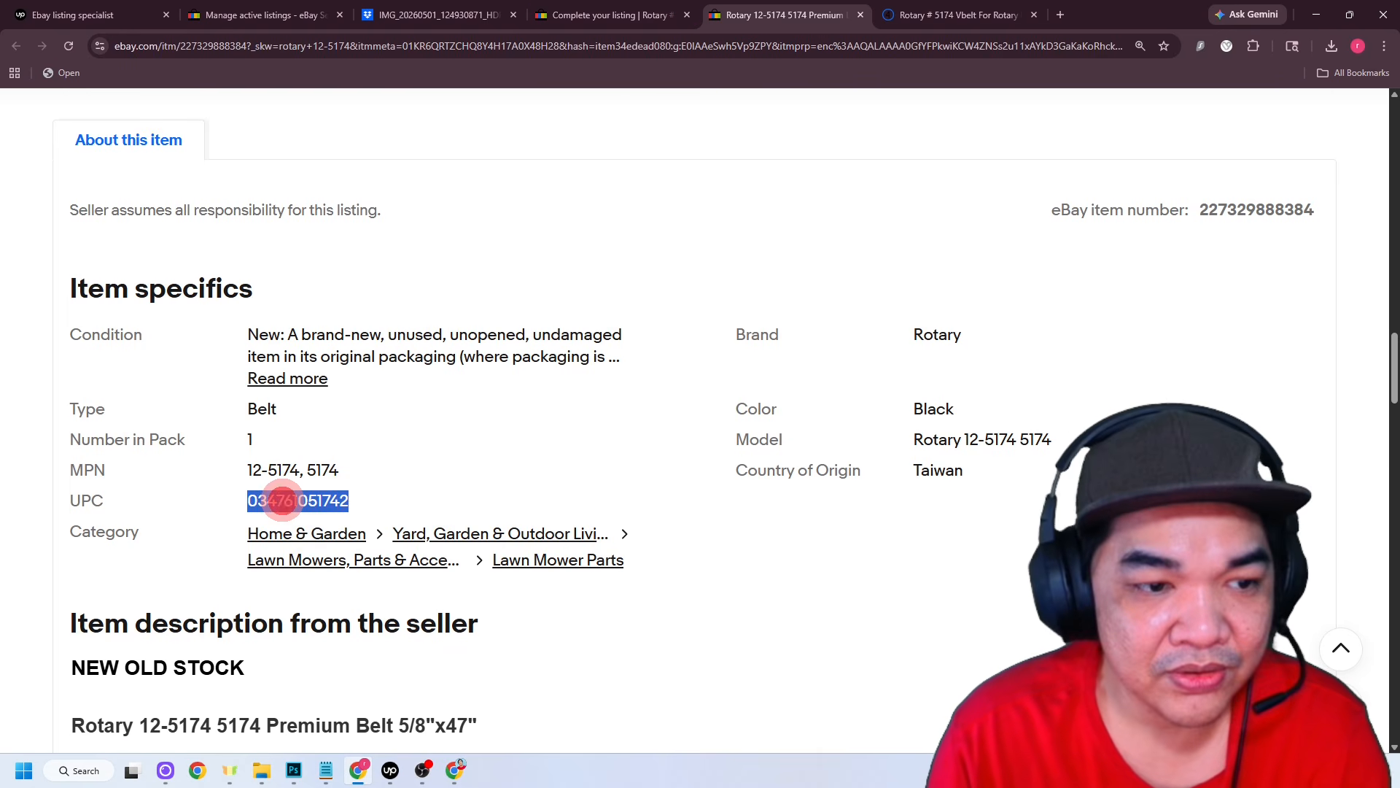
{"action": "right_click", "coordinate": [282, 500]}
{"action": "left_click", "coordinate": [332, 520]}
{"action": "left_click", "coordinate": [586, 23]}
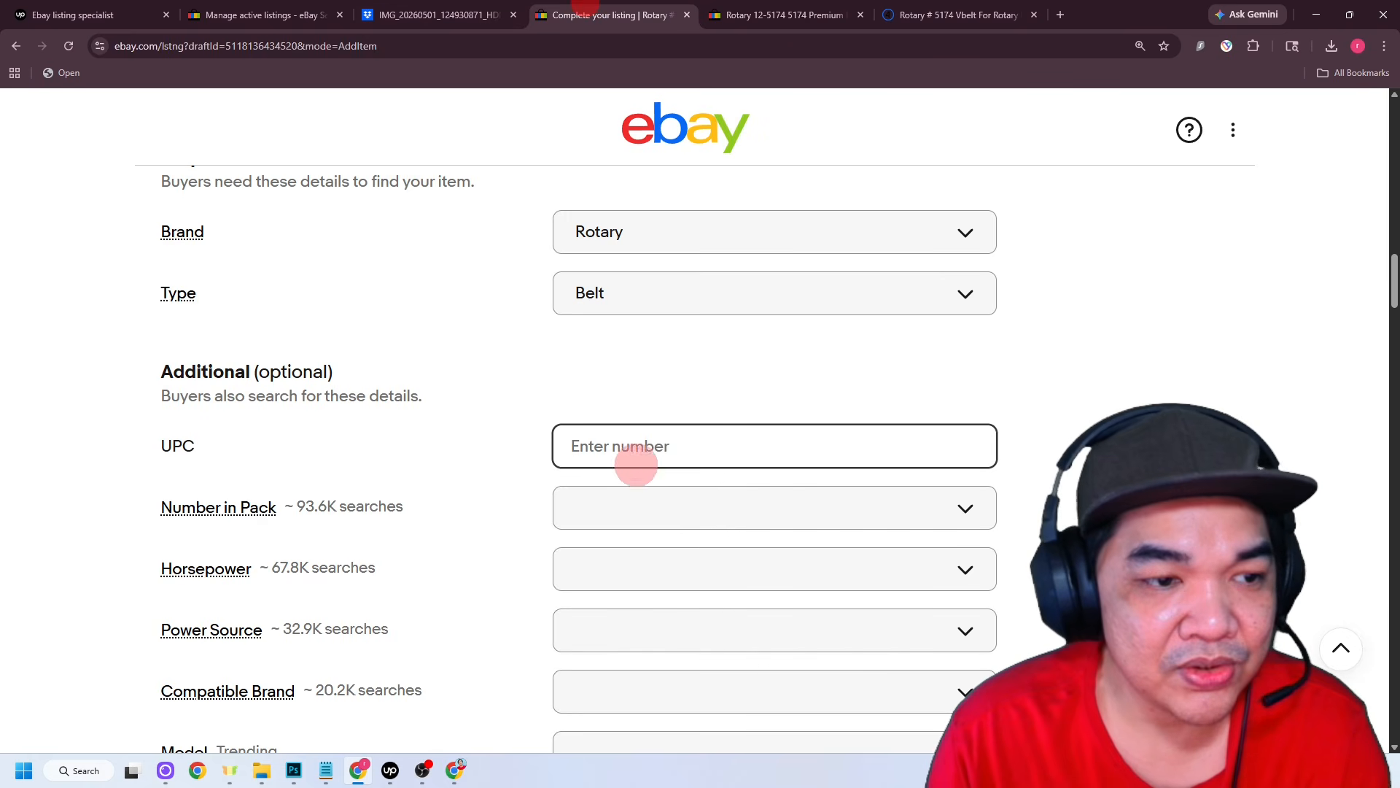
{"action": "right_click", "coordinate": [713, 446]}
{"action": "left_click", "coordinate": [776, 285]}
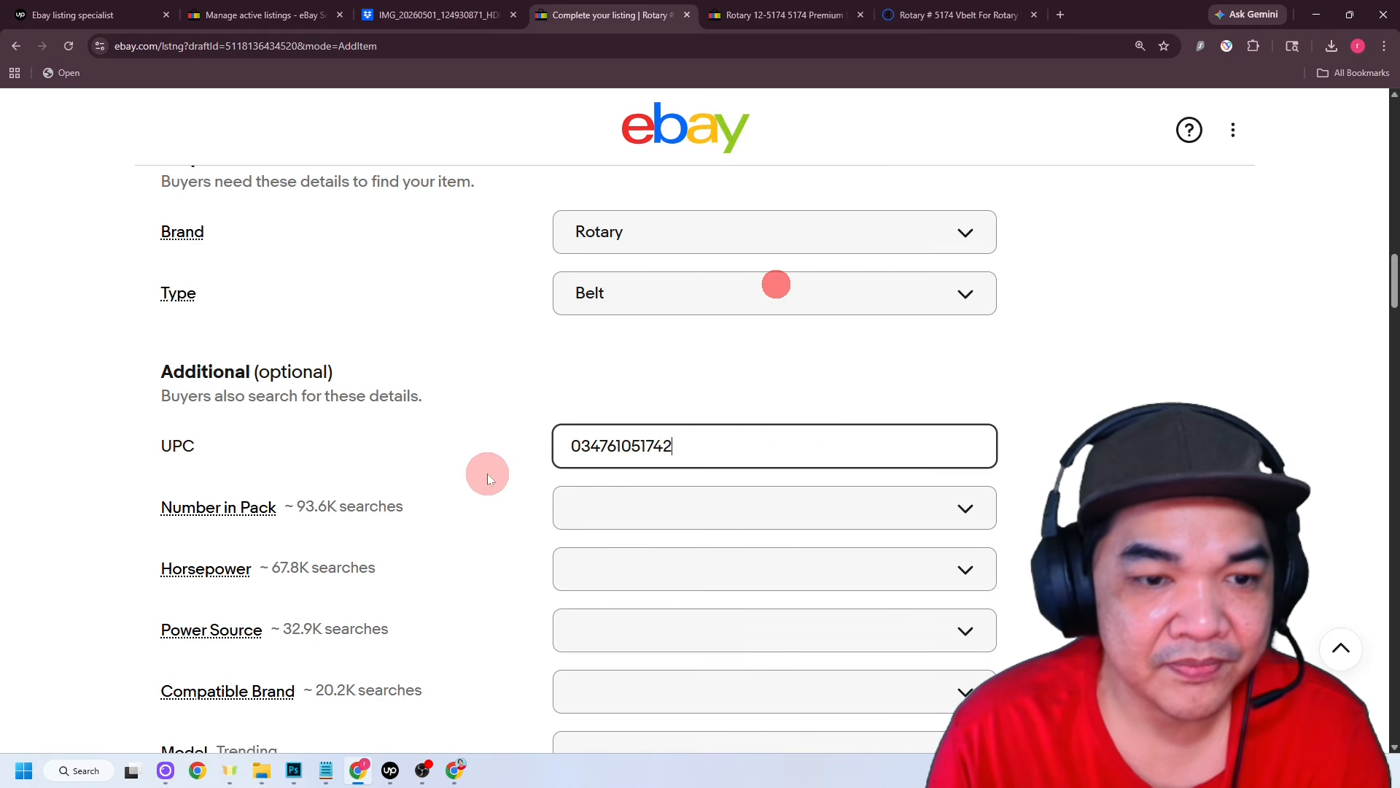
{"action": "left_click", "coordinate": [487, 478]}
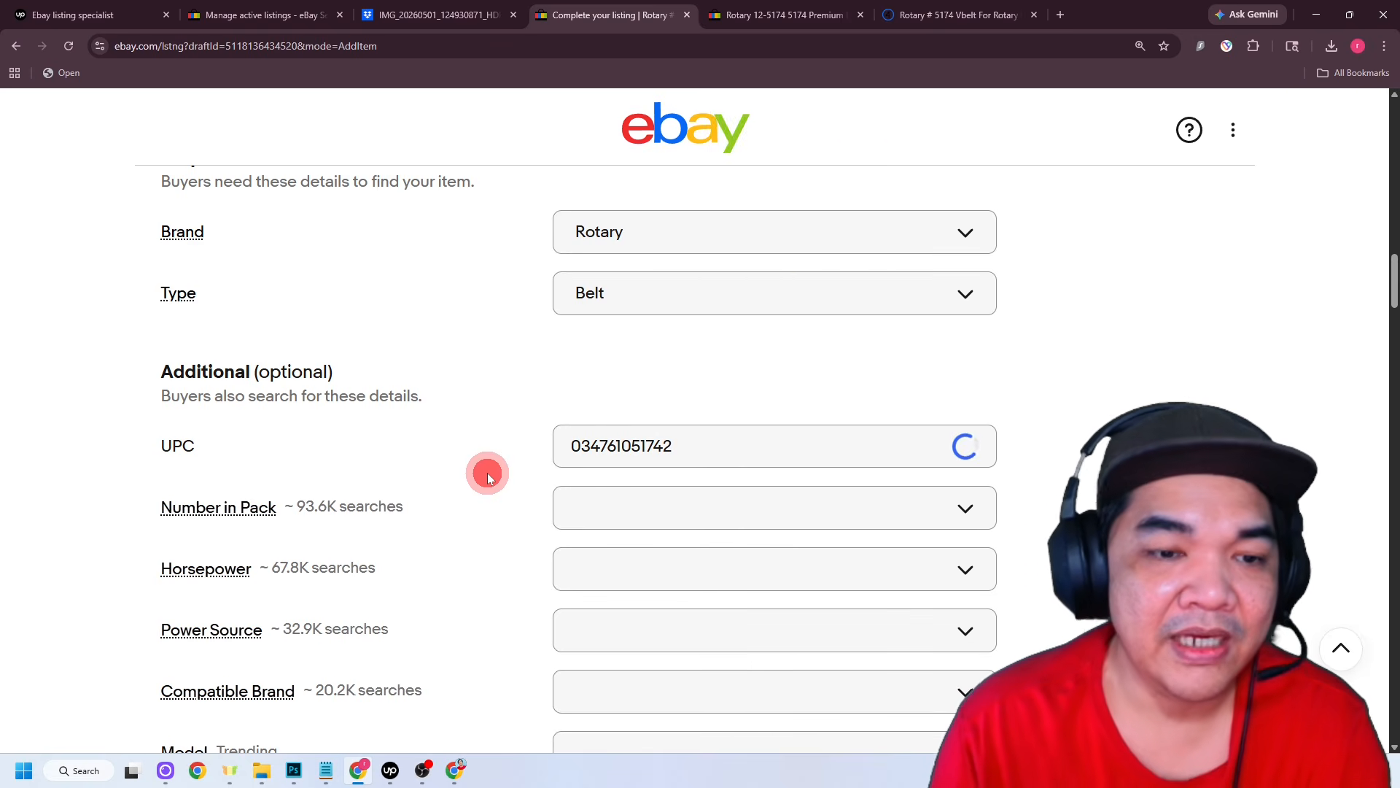
- Check the belt type on the Texas Lawn Mower Parts page and set the listing's Type to Vbelt
{"action": "left_click", "coordinate": [966, 7]}
{"action": "scroll", "coordinate": [693, 488], "scroll_direction": "down", "scroll_amount": 4}
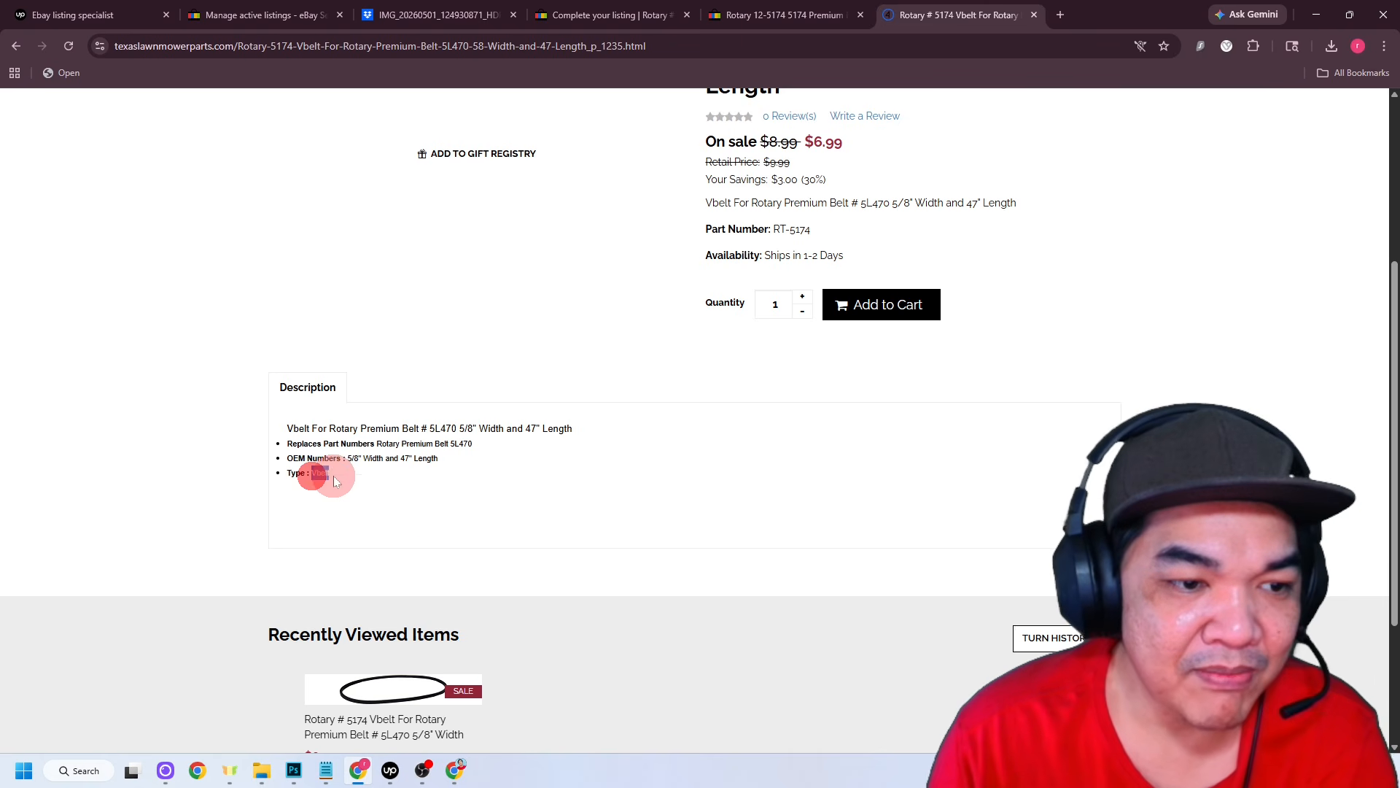
{"action": "left_click", "coordinate": [694, 301]}
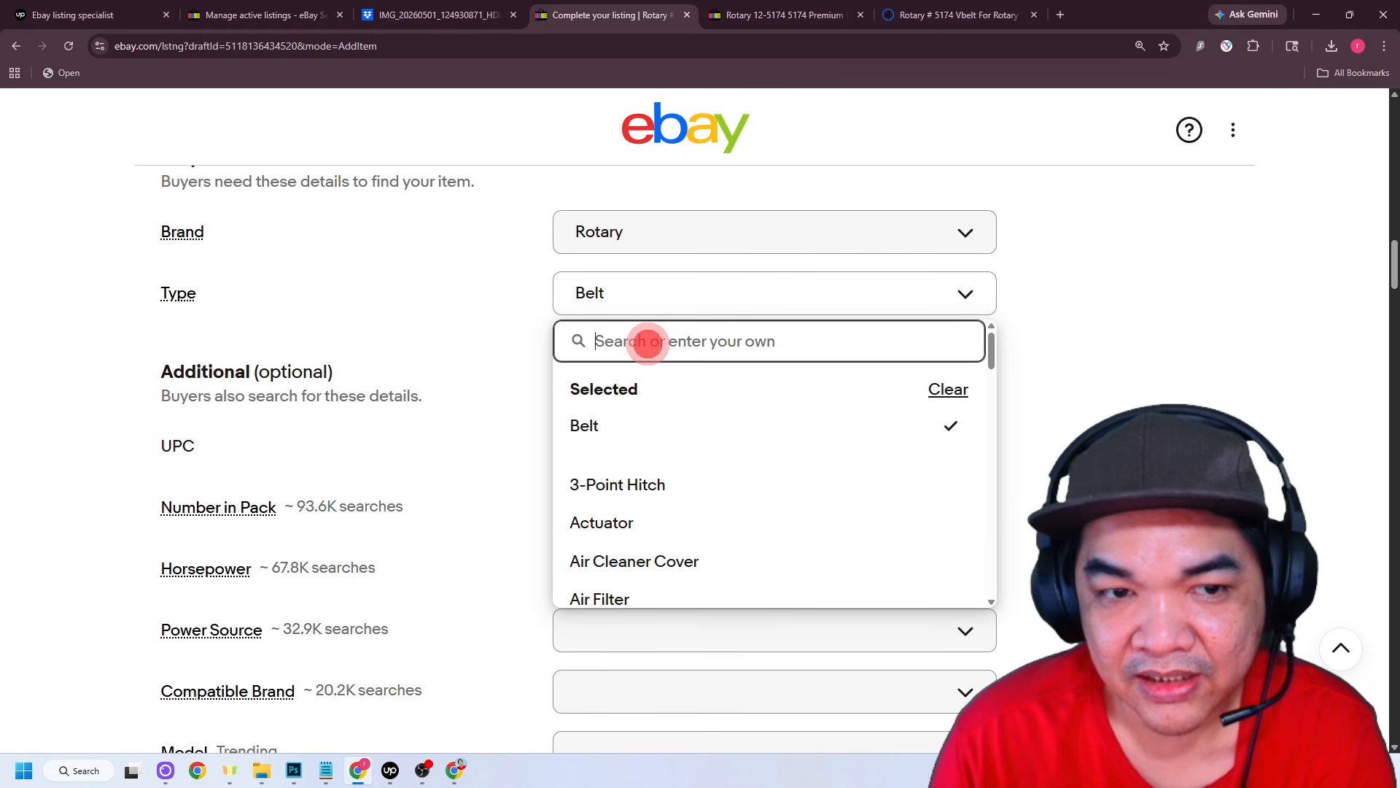
{"action": "type", "text": "Vbelt"}
{"action": "left_click", "coordinate": [644, 425]}
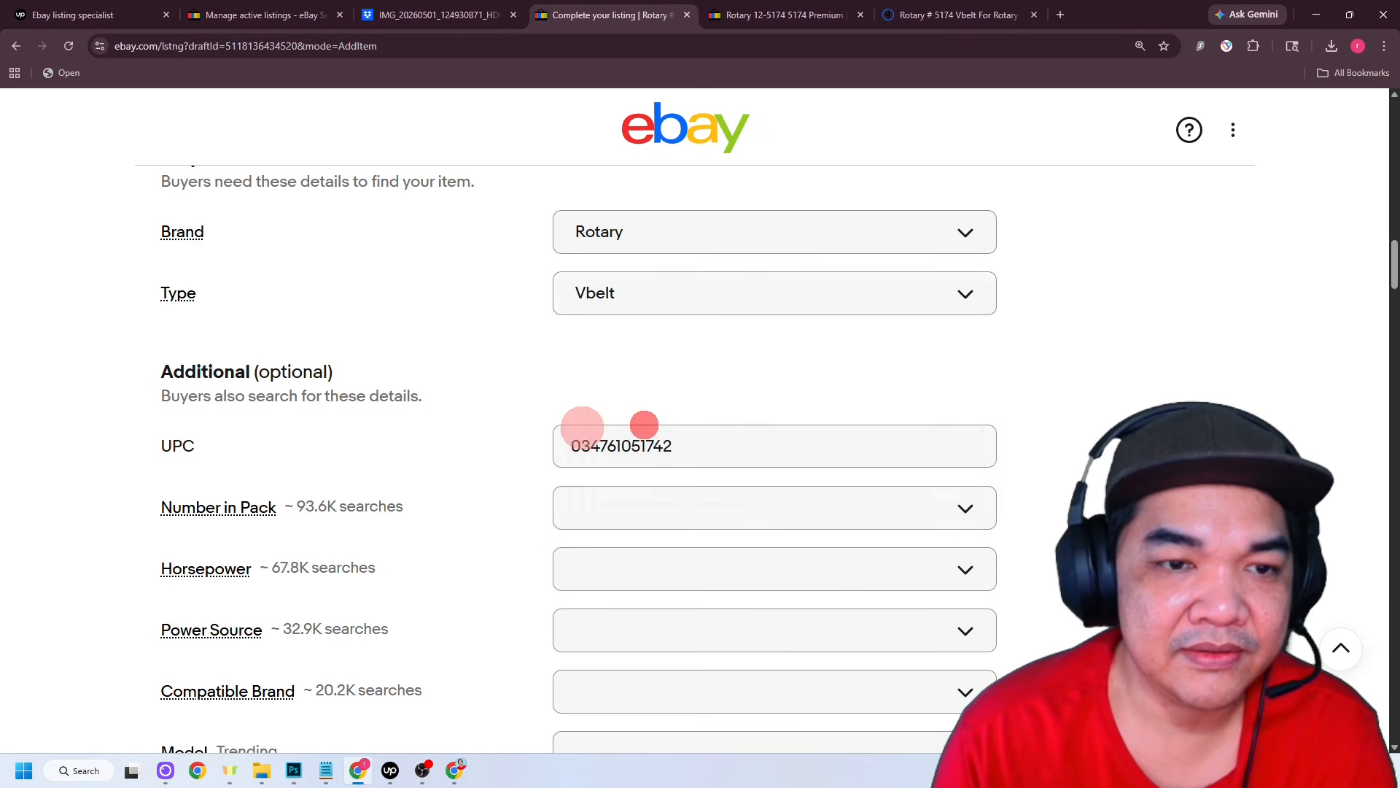
{"action": "scroll", "coordinate": [480, 393], "scroll_direction": "down", "scroll_amount": 5}
{"action": "scroll", "coordinate": [480, 392], "scroll_direction": "up", "scroll_amount": 9}
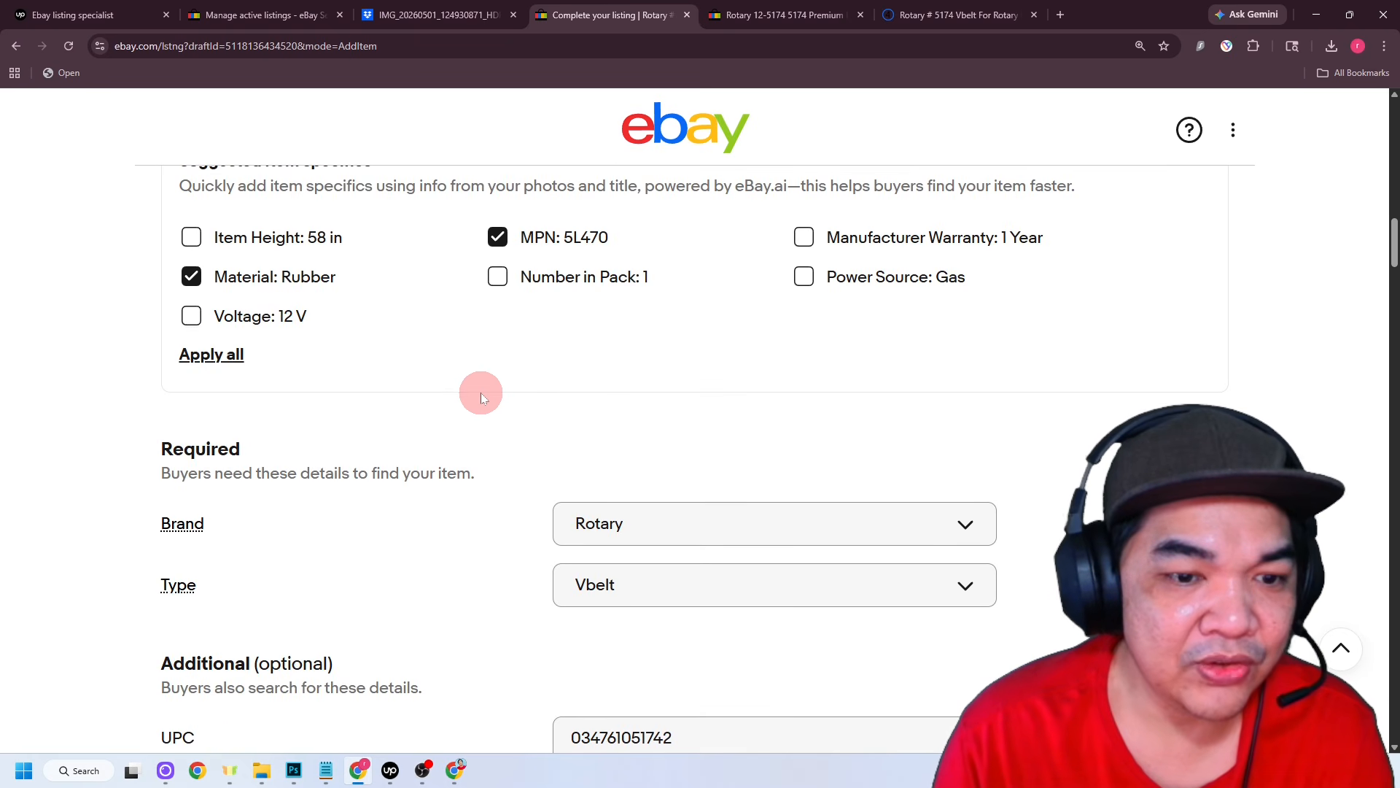
- Add a custom item specific named PRODUCT NUMBER with the value 5L470
{"action": "scroll", "coordinate": [480, 392], "scroll_direction": "up", "scroll_amount": 15}
{"action": "scroll", "coordinate": [665, 382], "scroll_direction": "down", "scroll_amount": 10}
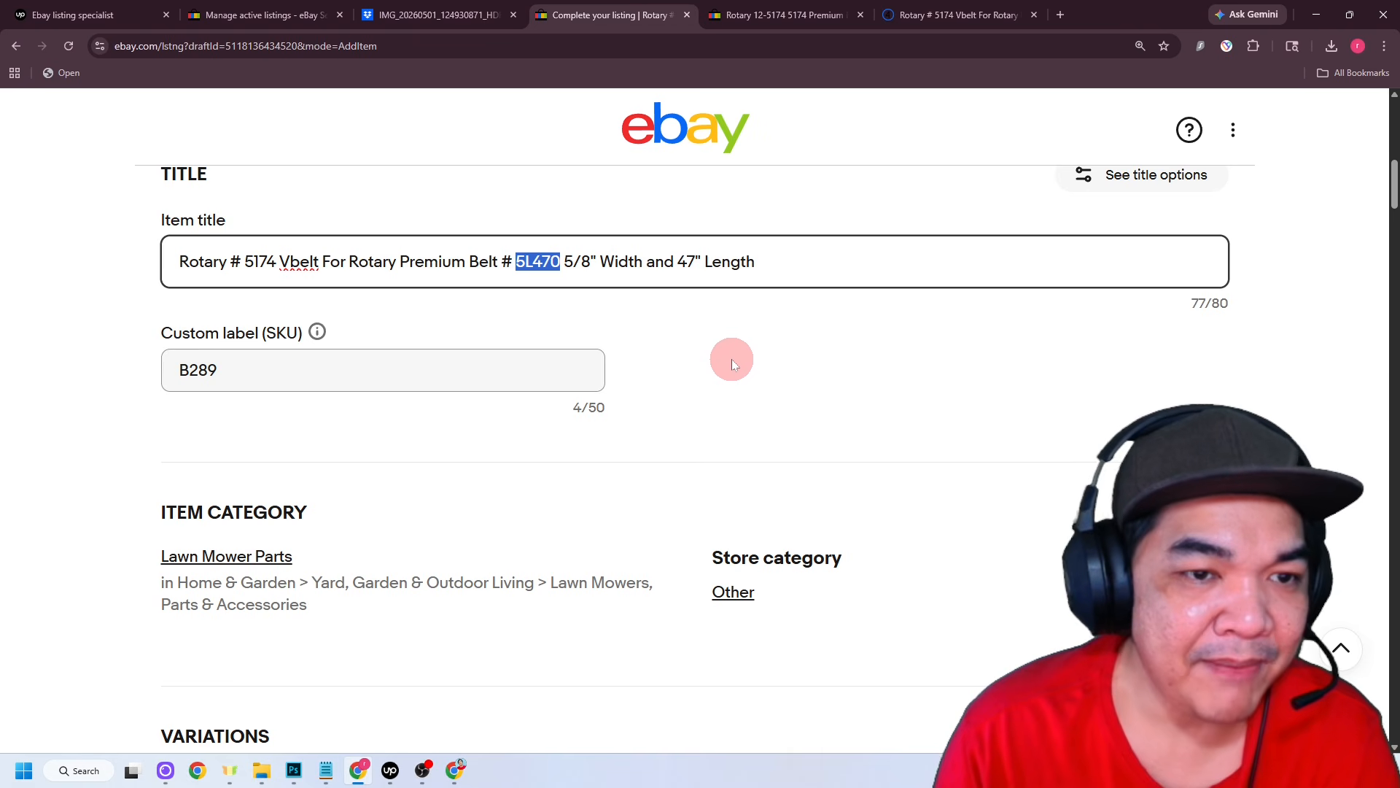
{"action": "scroll", "coordinate": [728, 360], "scroll_direction": "down", "scroll_amount": 8}
{"action": "scroll", "coordinate": [714, 376], "scroll_direction": "down", "scroll_amount": 15}
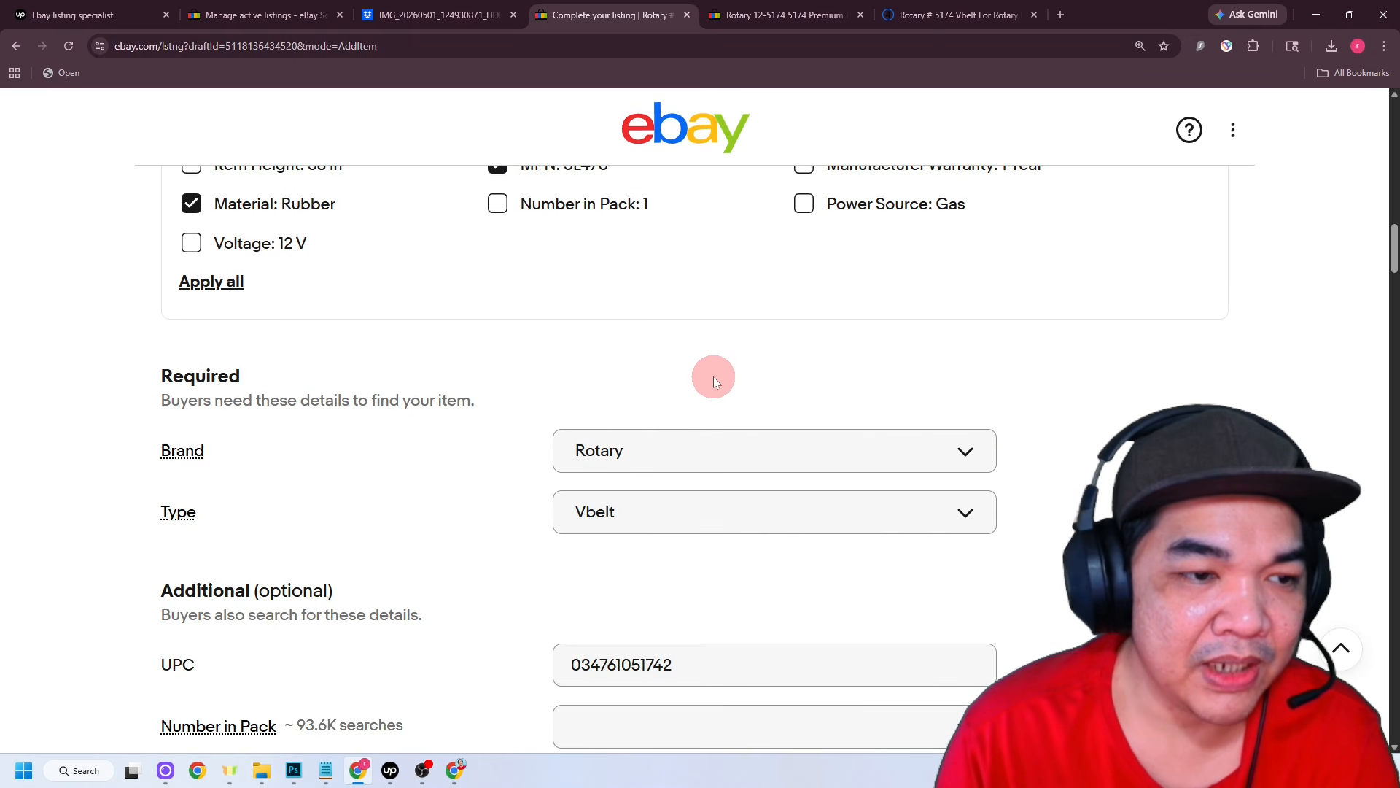
{"action": "scroll", "coordinate": [312, 491], "scroll_direction": "down", "scroll_amount": 11}
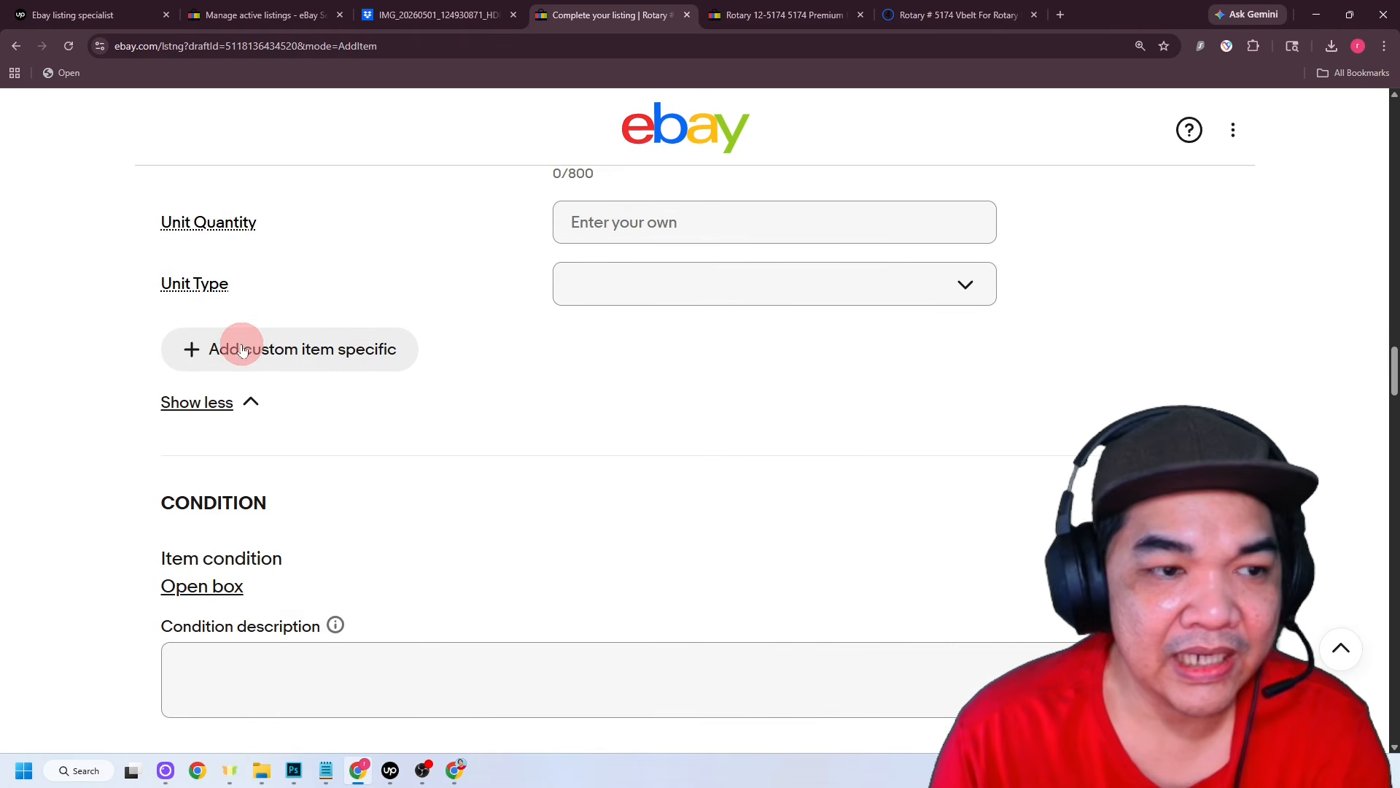
{"action": "left_click", "coordinate": [244, 358]}
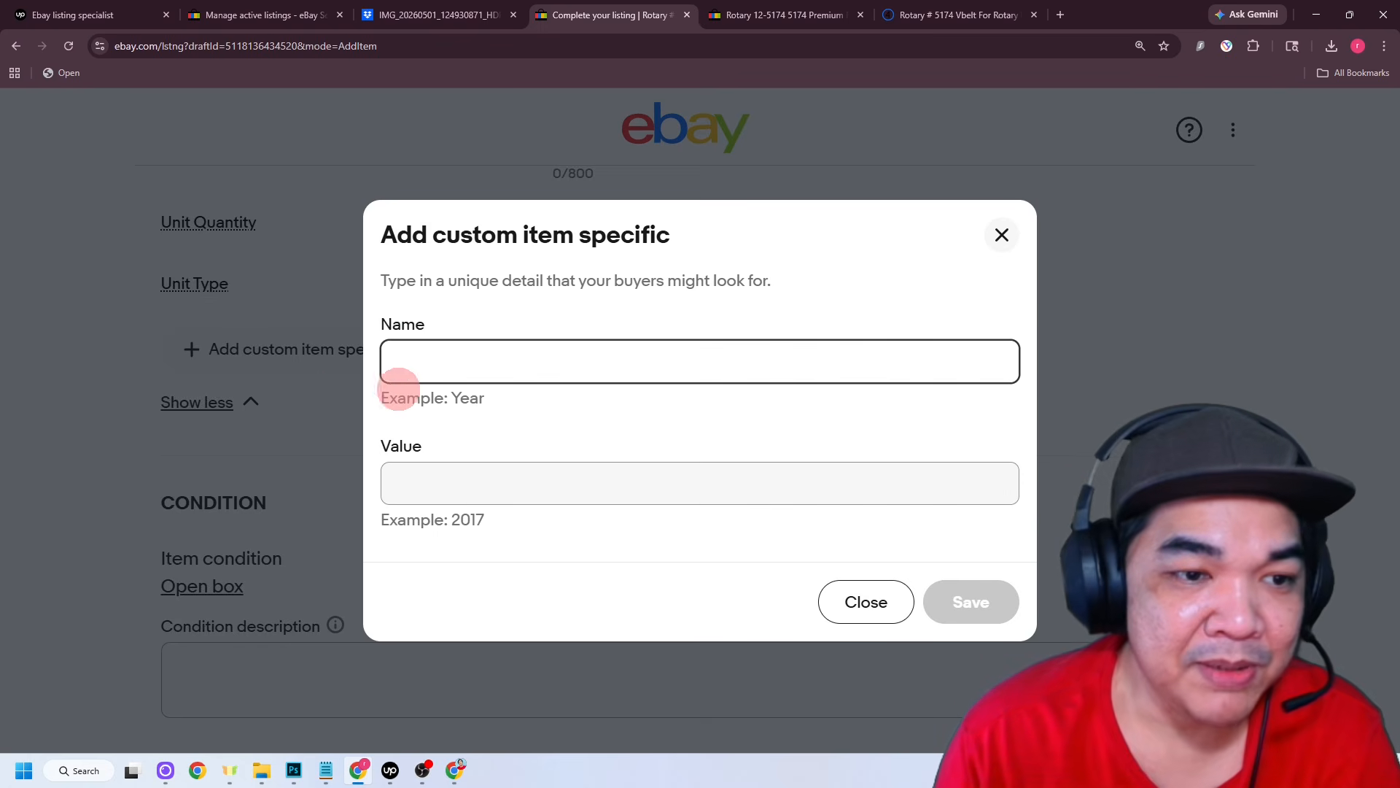
{"action": "left_click", "coordinate": [428, 481]}
{"action": "type", "text": "5L470"}
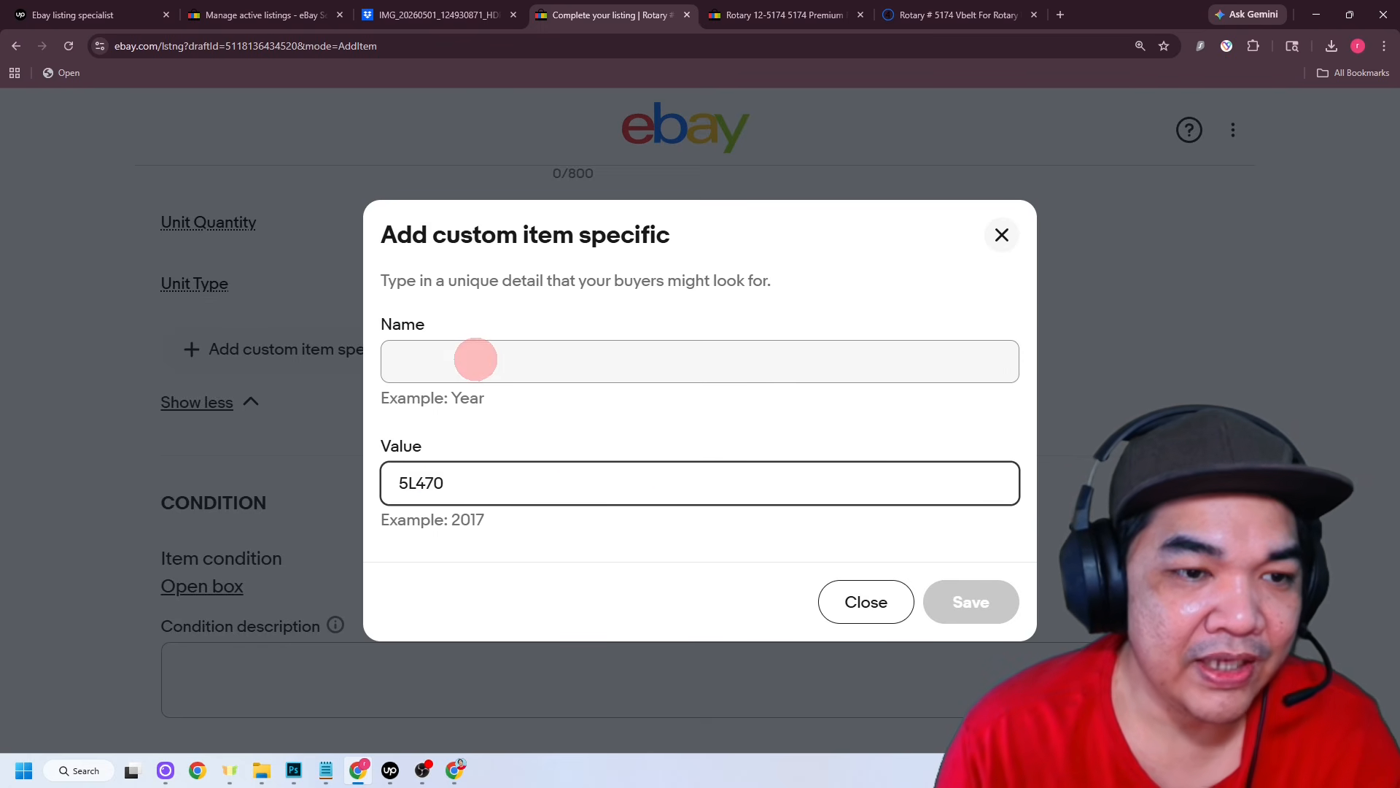
{"action": "left_click", "coordinate": [476, 359]}
{"action": "type", "text": "PRODUCT"}
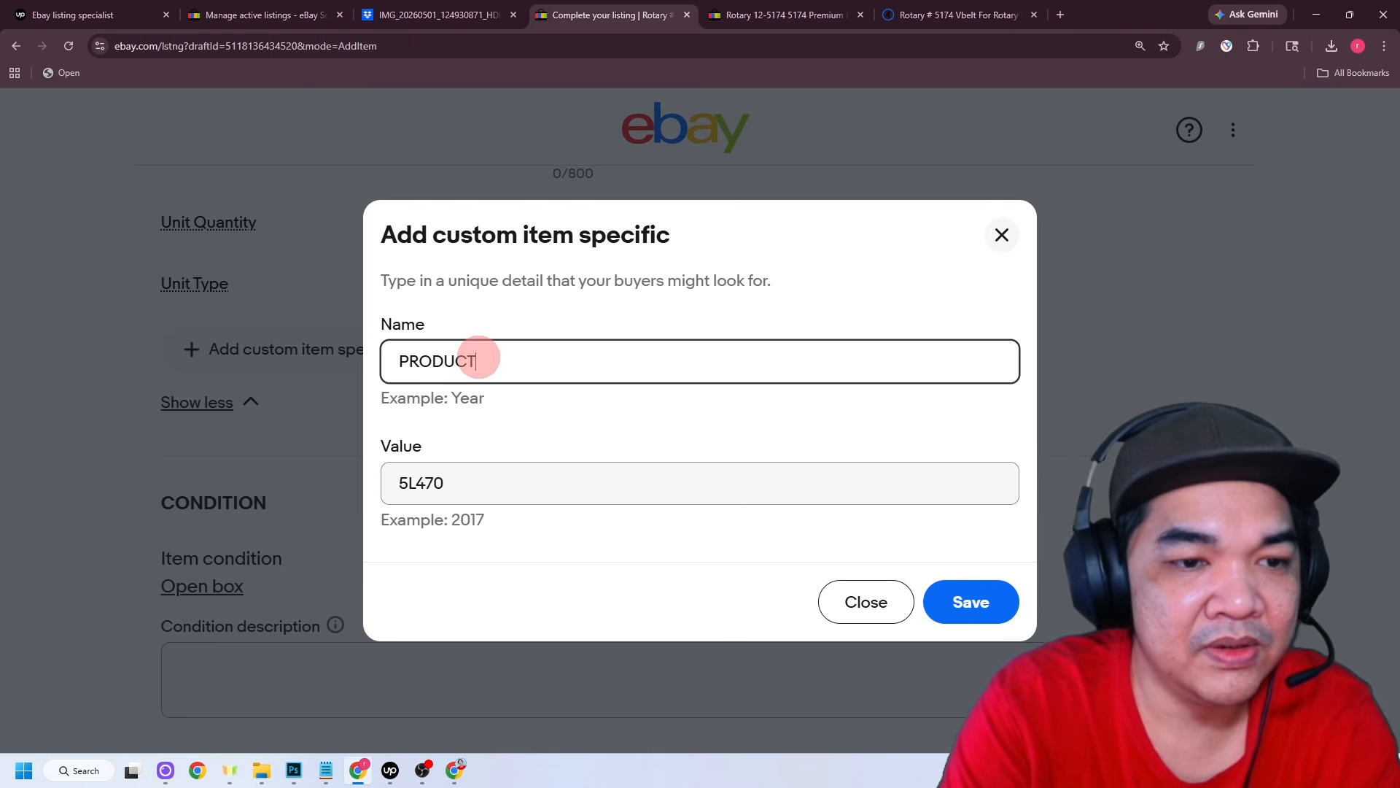
{"action": "type", "text": " NUMBER"}
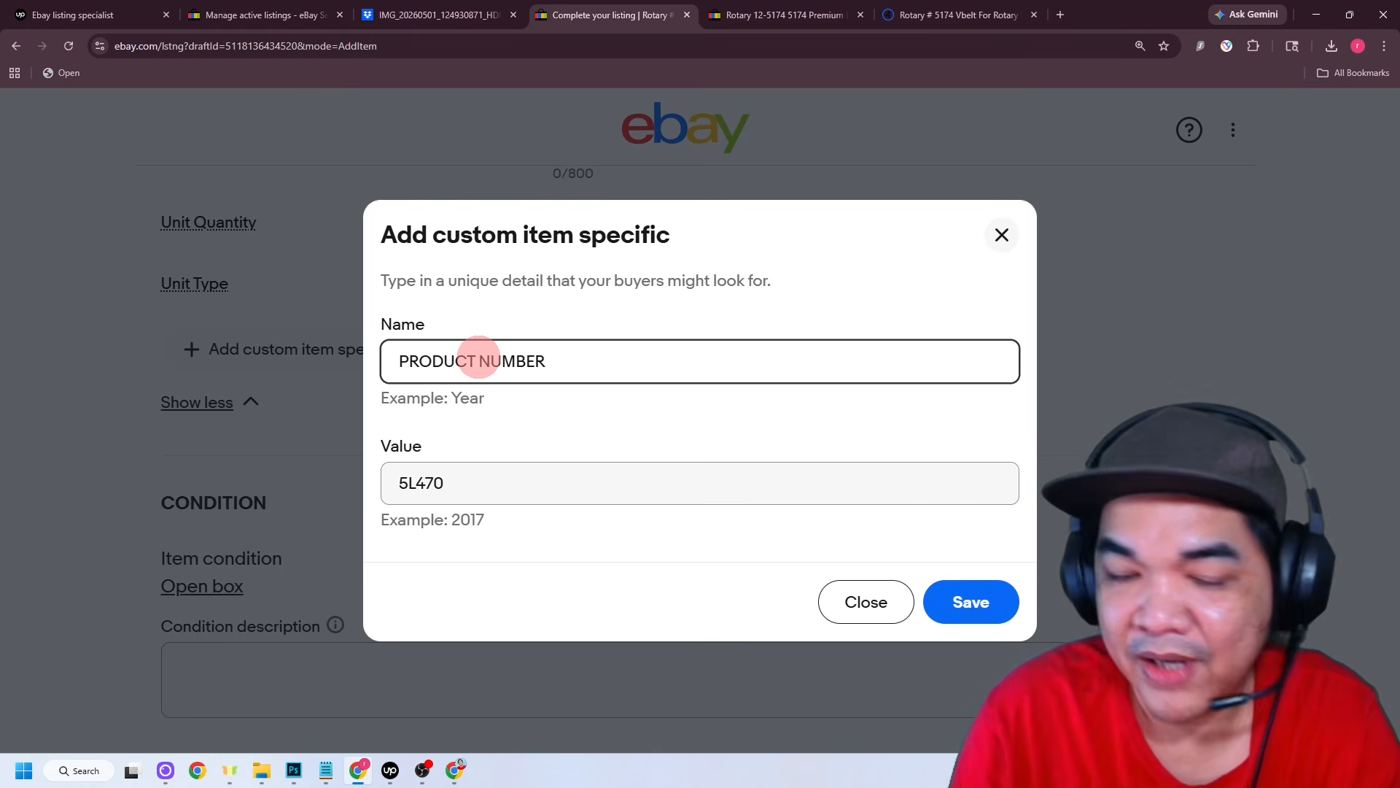
{"action": "left_click", "coordinate": [988, 608]}
- Save another custom item specific named PRODUCT NUMBER with the value 12-5L470
{"action": "left_click", "coordinate": [281, 409]}
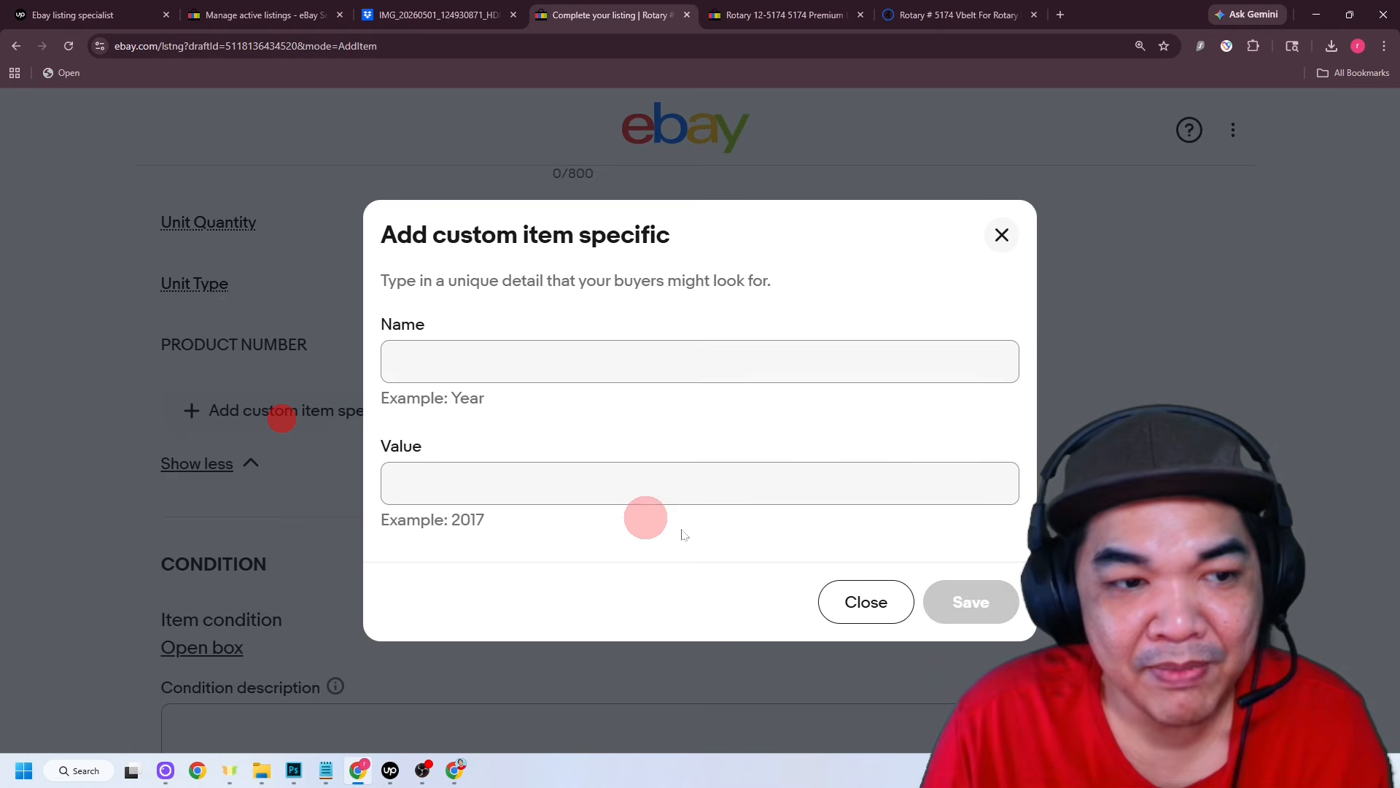
{"action": "left_click", "coordinate": [600, 362]}
{"action": "key", "text": "ctrl+v"}
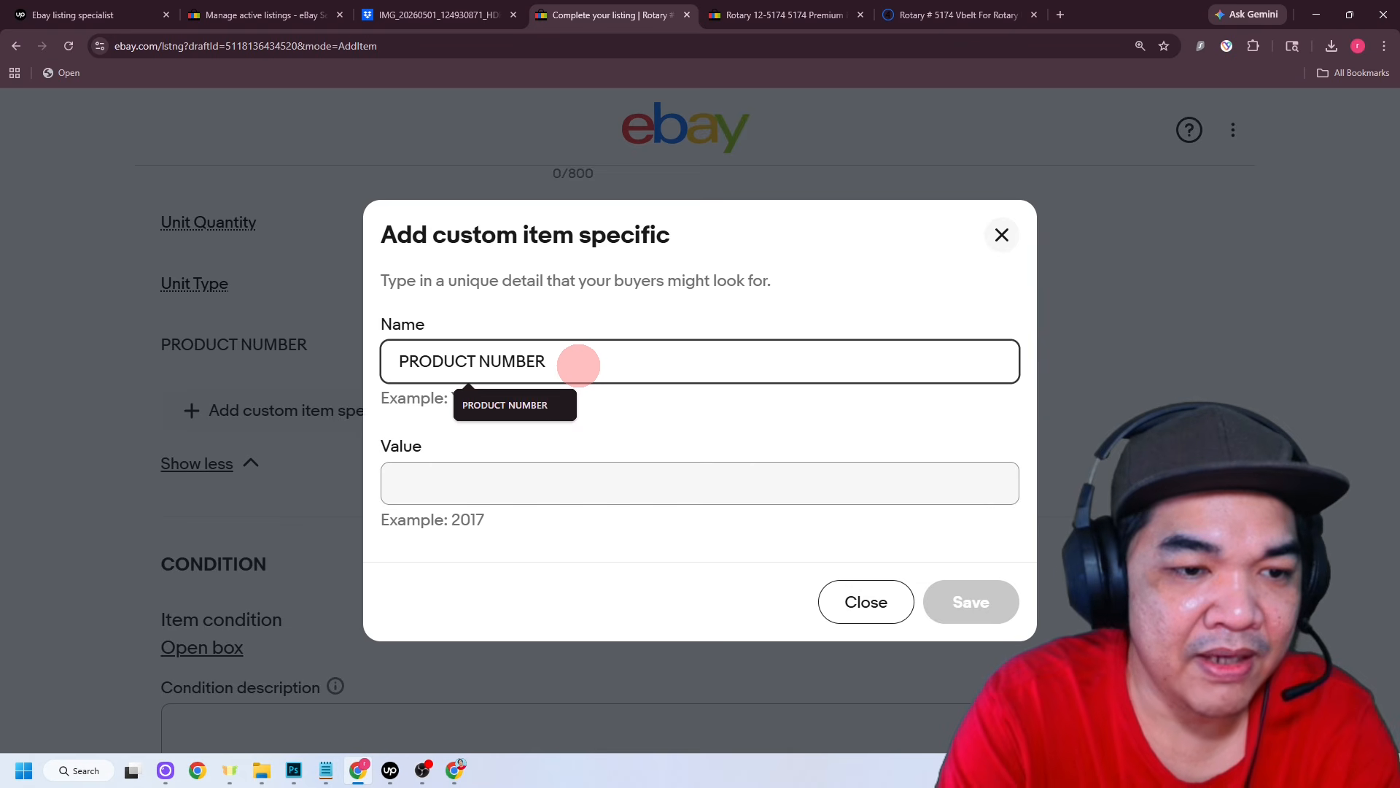
{"action": "left_click", "coordinate": [546, 501]}
{"action": "key", "text": "ctrl+v"}
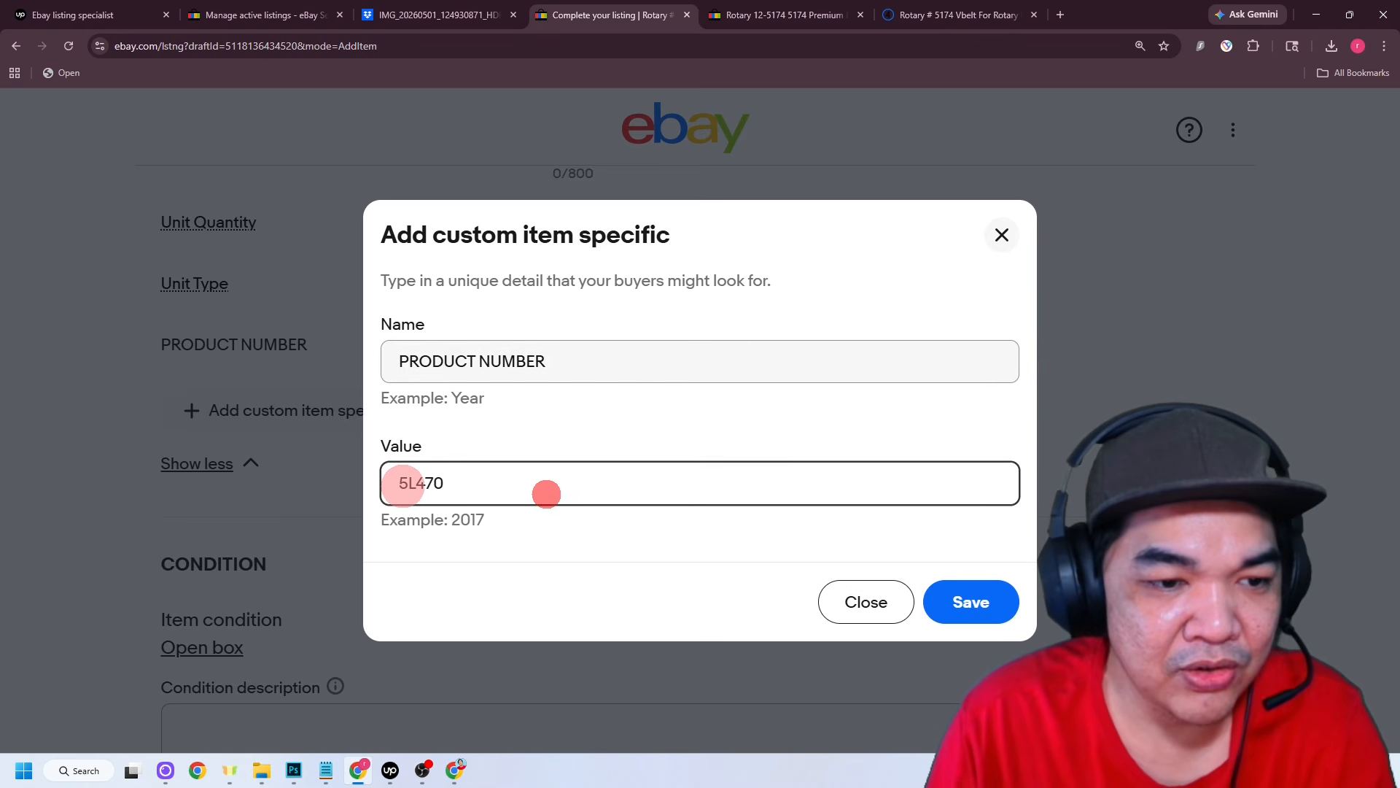
{"action": "left_click", "coordinate": [400, 483]}
{"action": "type", "text": "12-"}
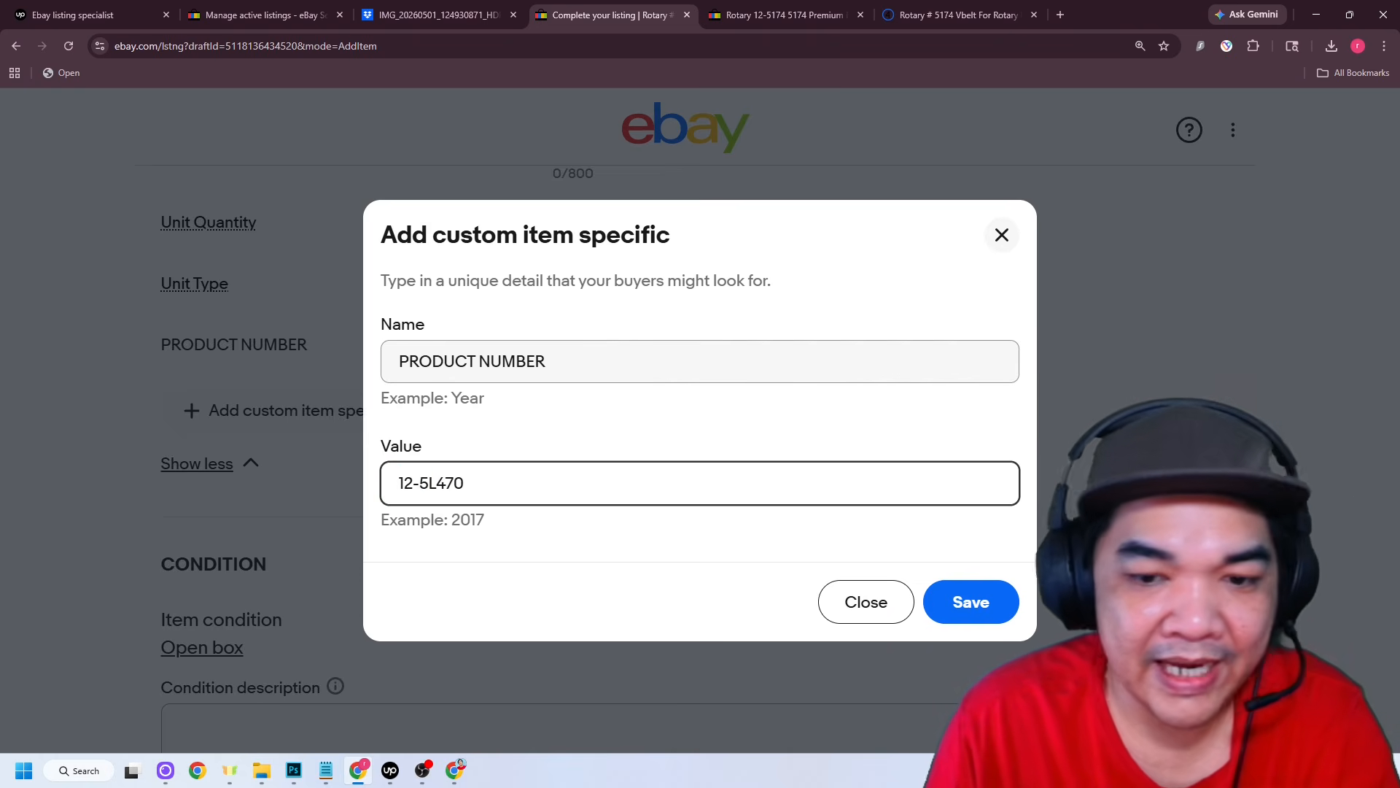
{"action": "left_click", "coordinate": [986, 611]}
- Enter "Old Stock Brand New" as the listing's condition description
{"action": "scroll", "coordinate": [794, 530], "scroll_direction": "down", "scroll_amount": 4}
{"action": "left_click", "coordinate": [469, 440]}
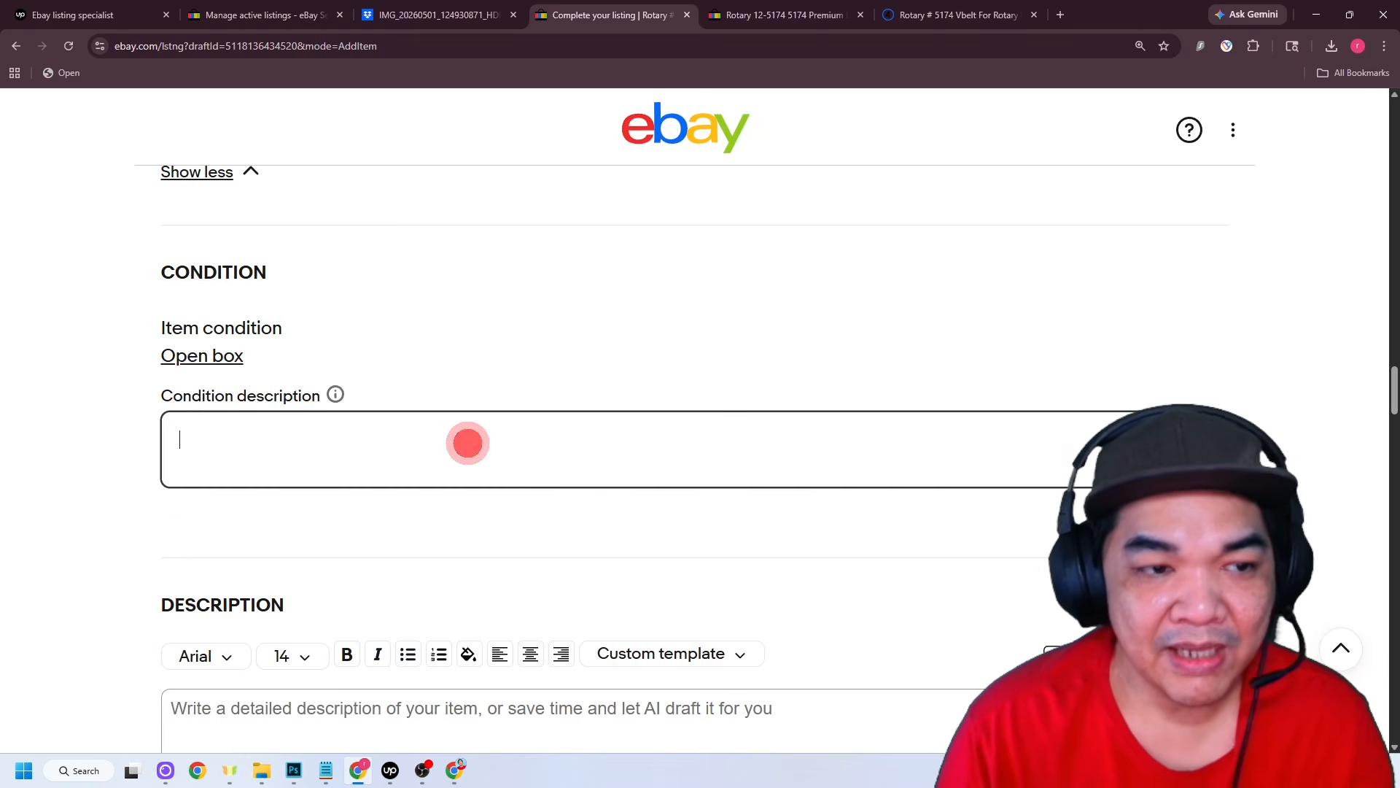
{"action": "scroll", "coordinate": [629, 304], "scroll_direction": "down", "scroll_amount": 3}
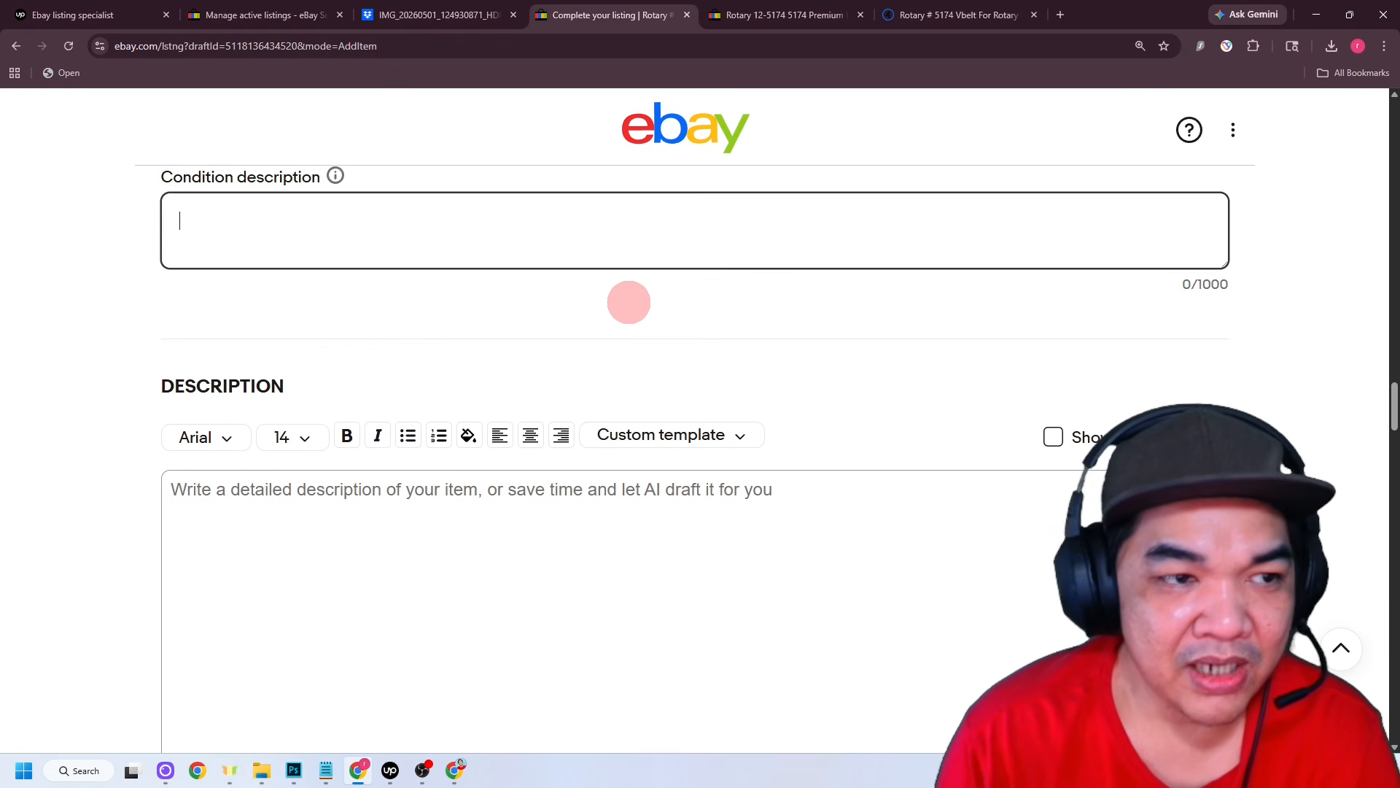
{"action": "type", "text": "Old Sto"}
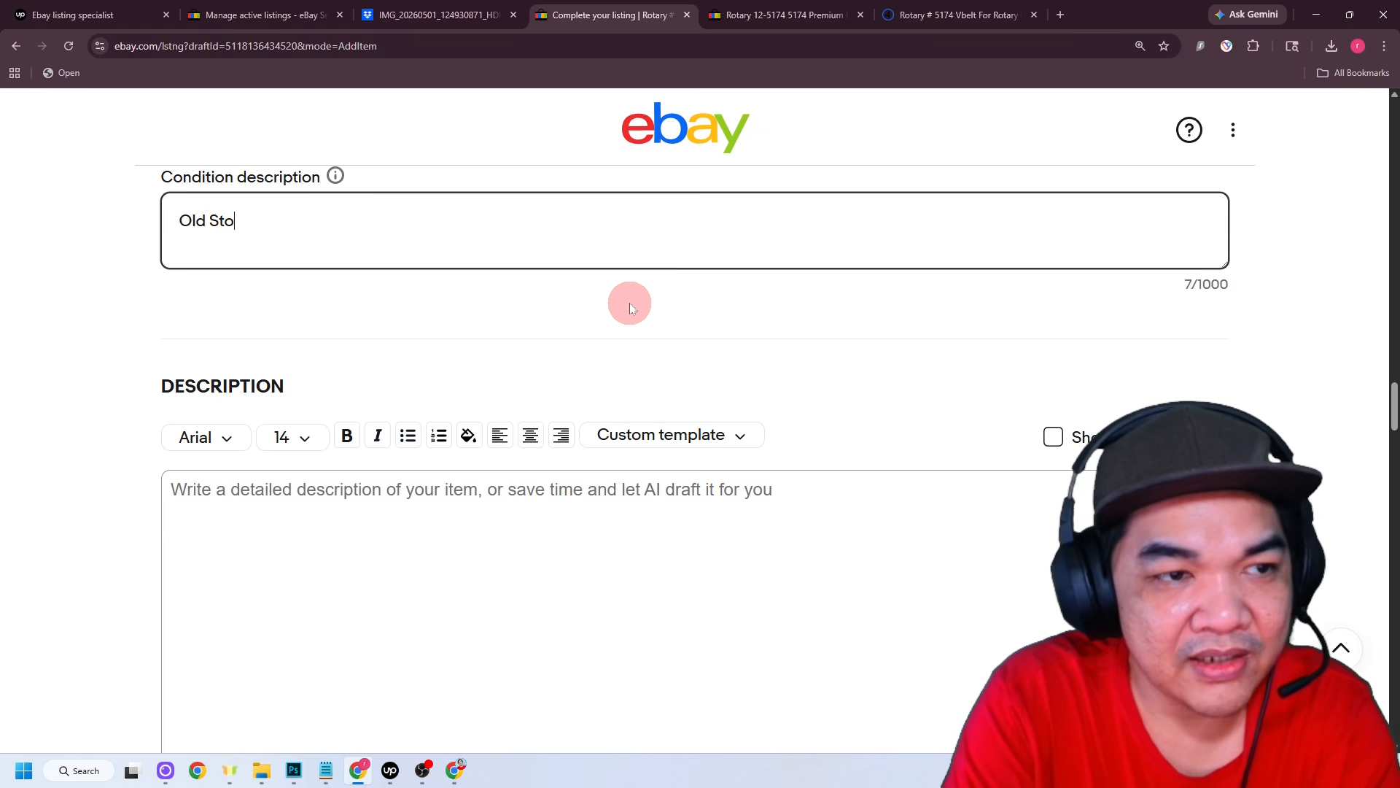
{"action": "type", "text": "ck Brand New"}
- Copy the product description from the Texas Lawn Mower Parts page into the listing's description
{"action": "left_click", "coordinate": [554, 527]}
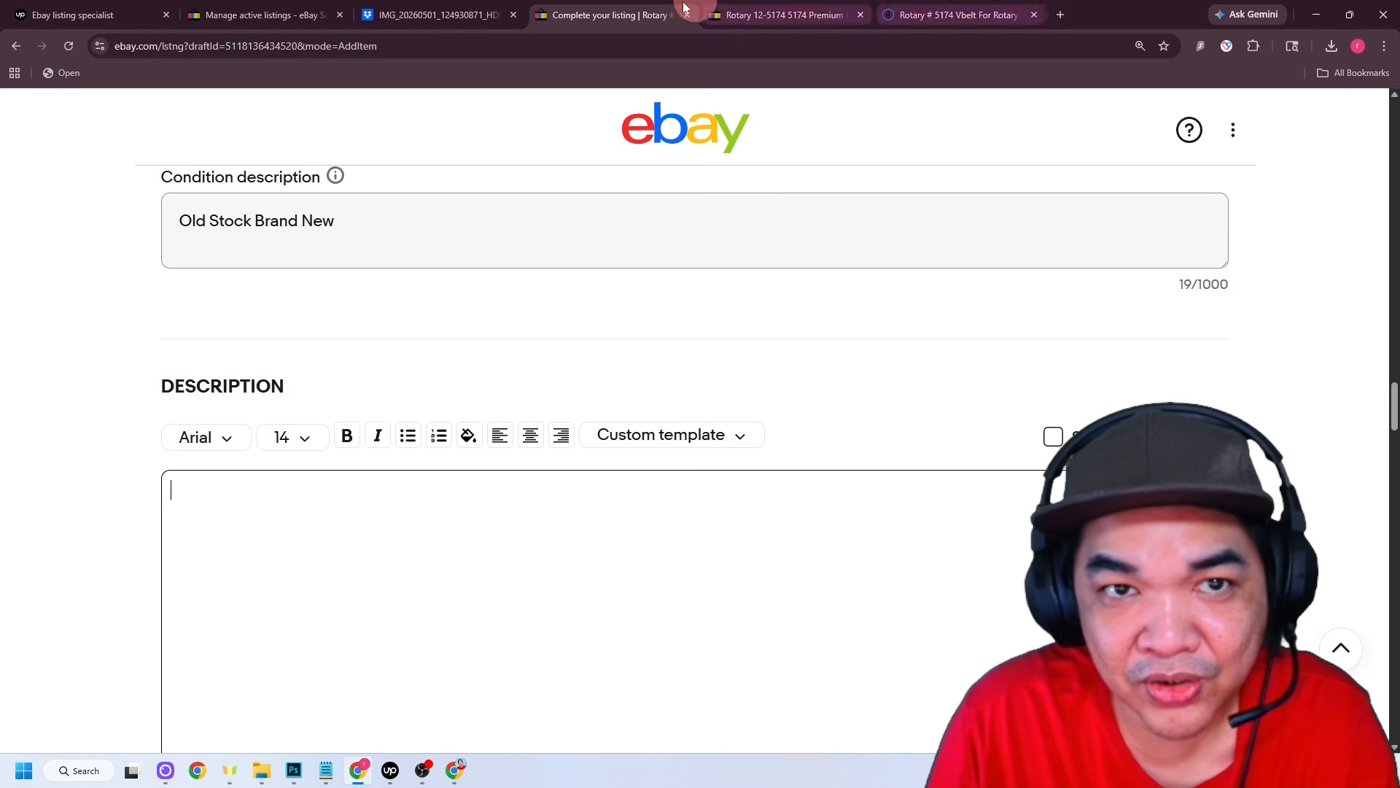
{"action": "left_click", "coordinate": [949, 22]}
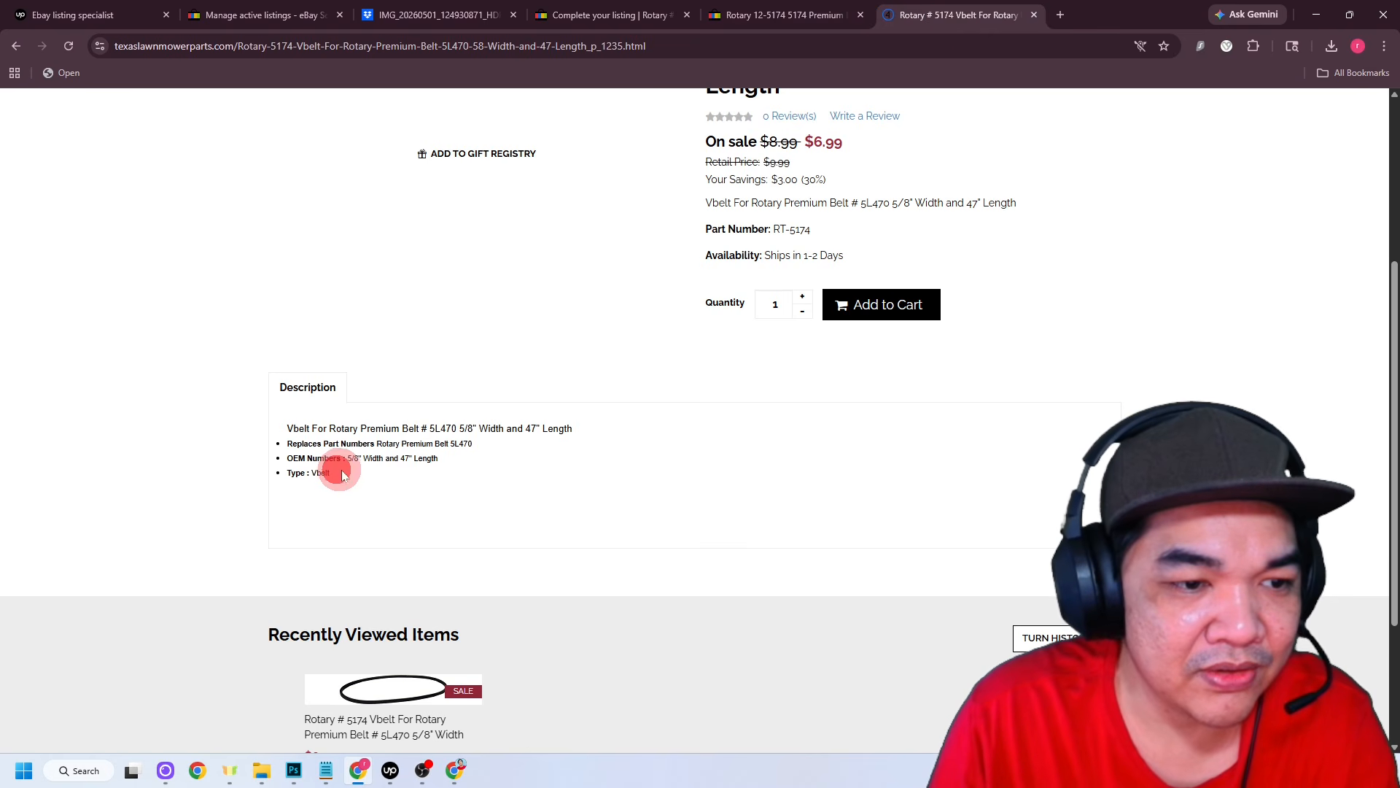
{"action": "left_click_drag", "start_coordinate": [338, 472], "coordinate": [279, 436]}
{"action": "key", "text": "ctrl+c"}
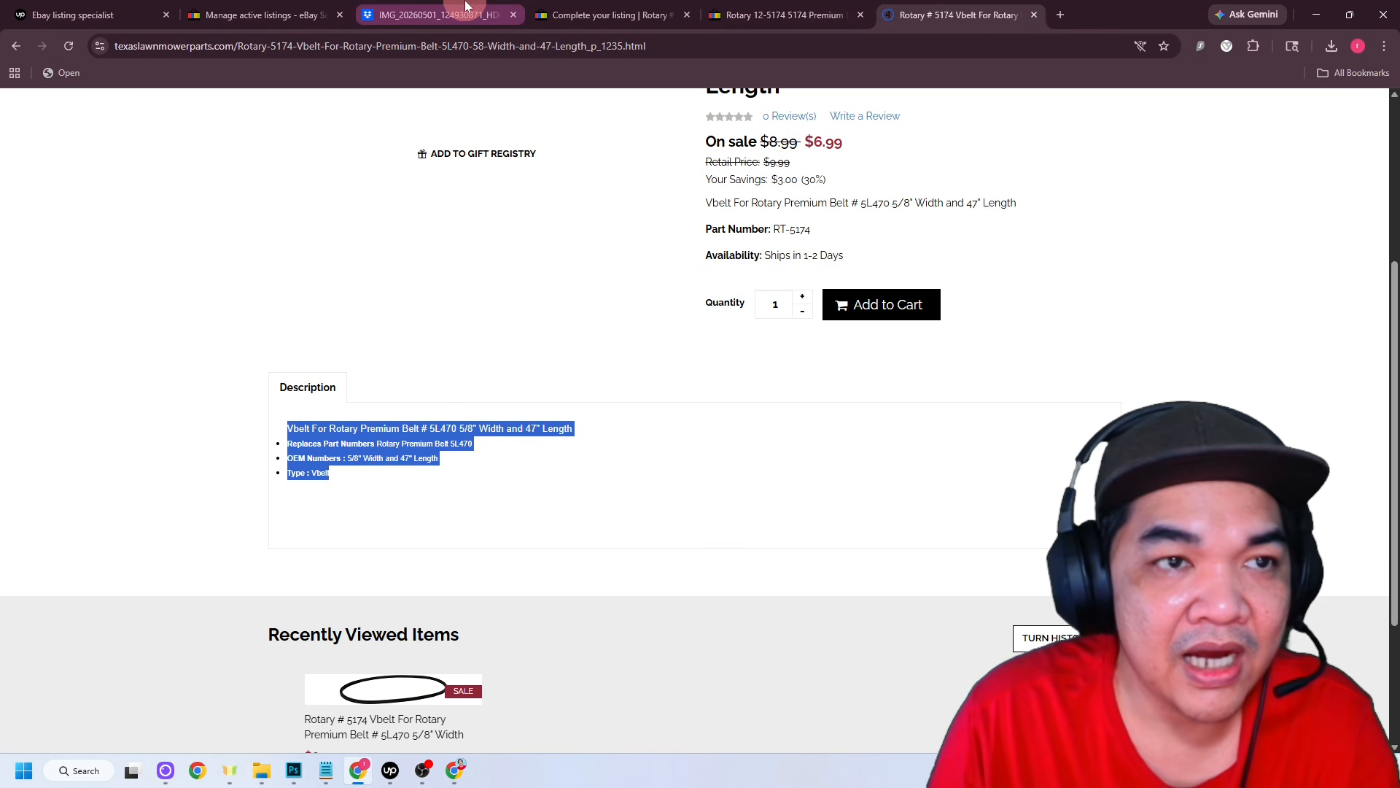
{"action": "left_click", "coordinate": [612, 15]}
{"action": "key", "text": "ctrl+v"}
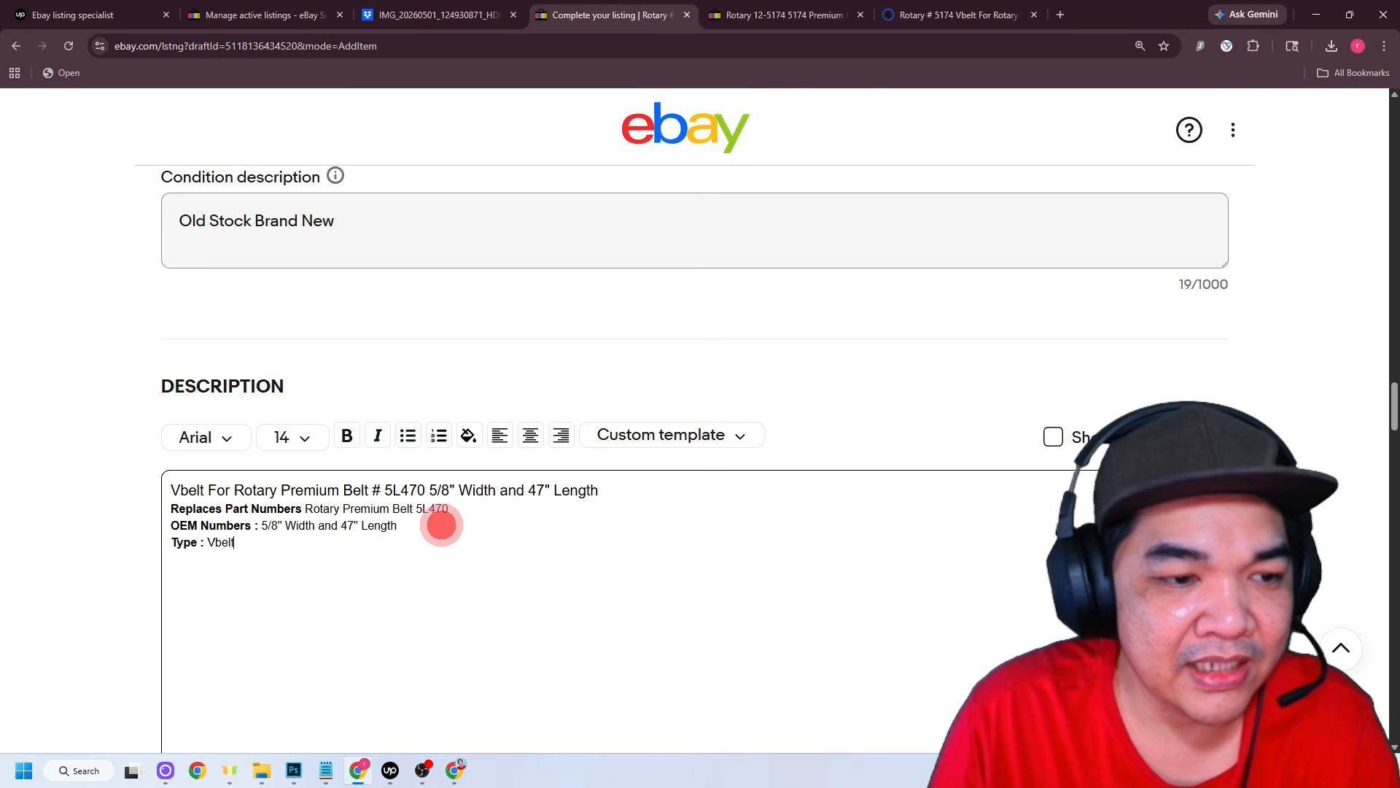
- Check the belt's price on the comparable eBay listing and the Texas Lawn Mower Parts page
{"action": "scroll", "coordinate": [111, 376], "scroll_direction": "down", "scroll_amount": 5}
{"action": "scroll", "coordinate": [112, 375], "scroll_direction": "down", "scroll_amount": 4}
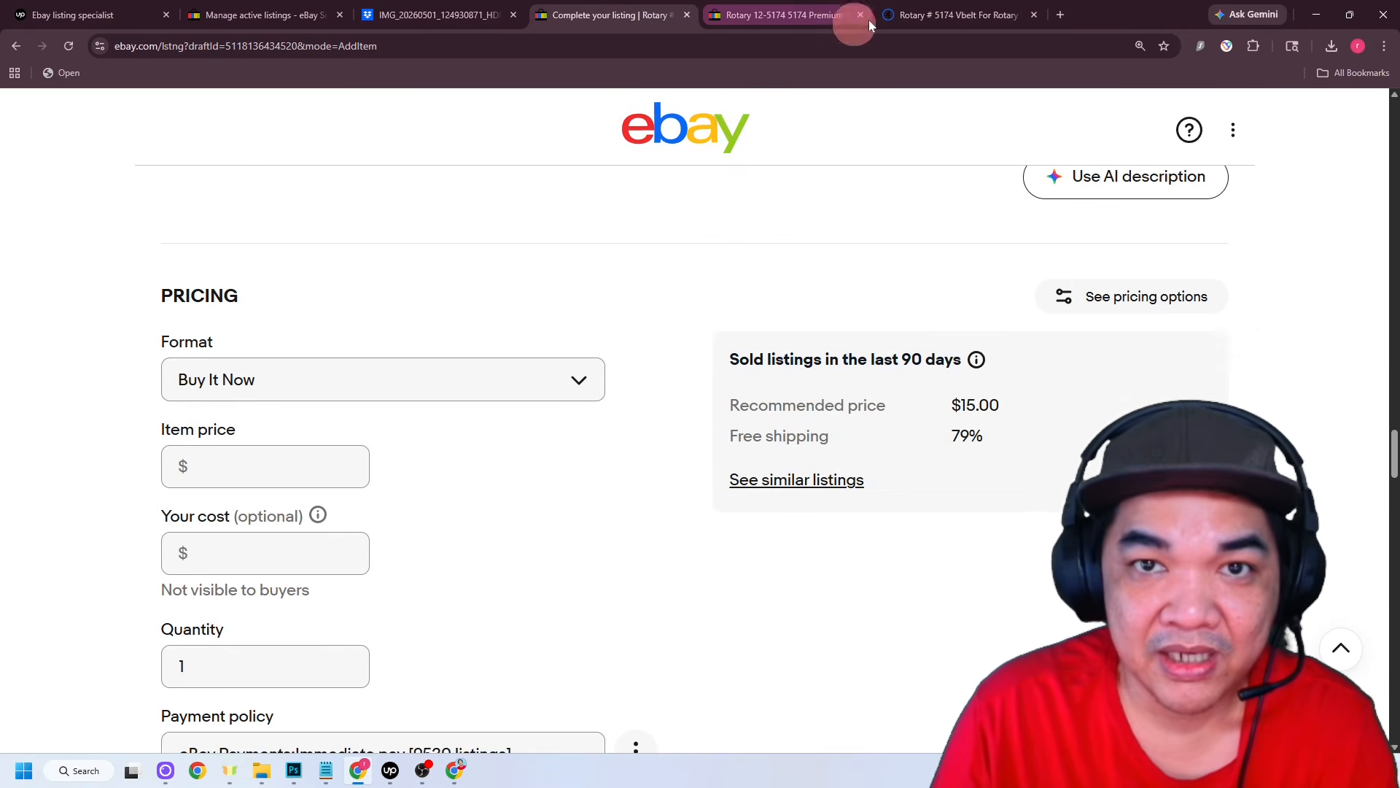
{"action": "left_click", "coordinate": [949, 14]}
{"action": "scroll", "coordinate": [801, 337], "scroll_direction": "up", "scroll_amount": 4}
{"action": "left_click", "coordinate": [784, 15]}
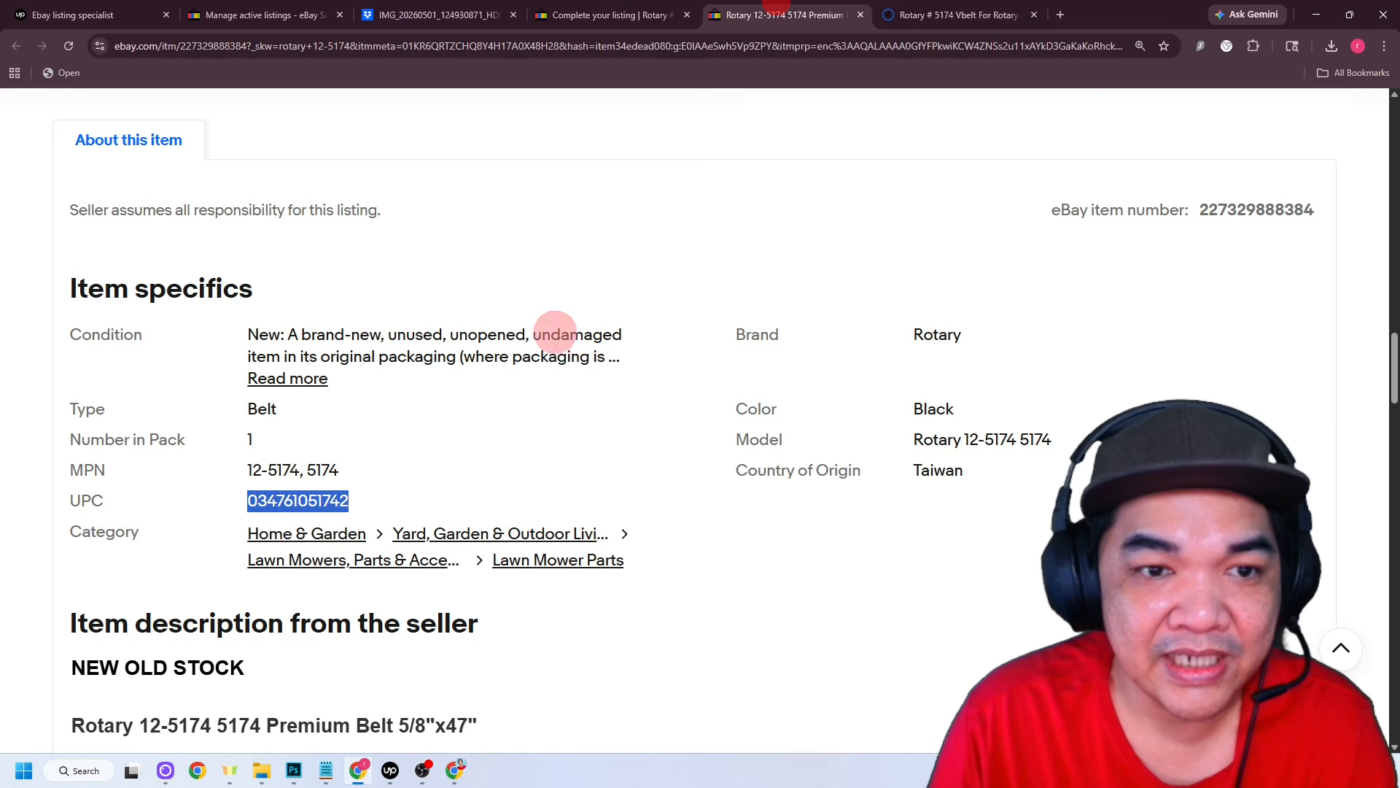
{"action": "scroll", "coordinate": [707, 243], "scroll_direction": "up", "scroll_amount": 7}
{"action": "scroll", "coordinate": [720, 289], "scroll_direction": "up", "scroll_amount": 15}
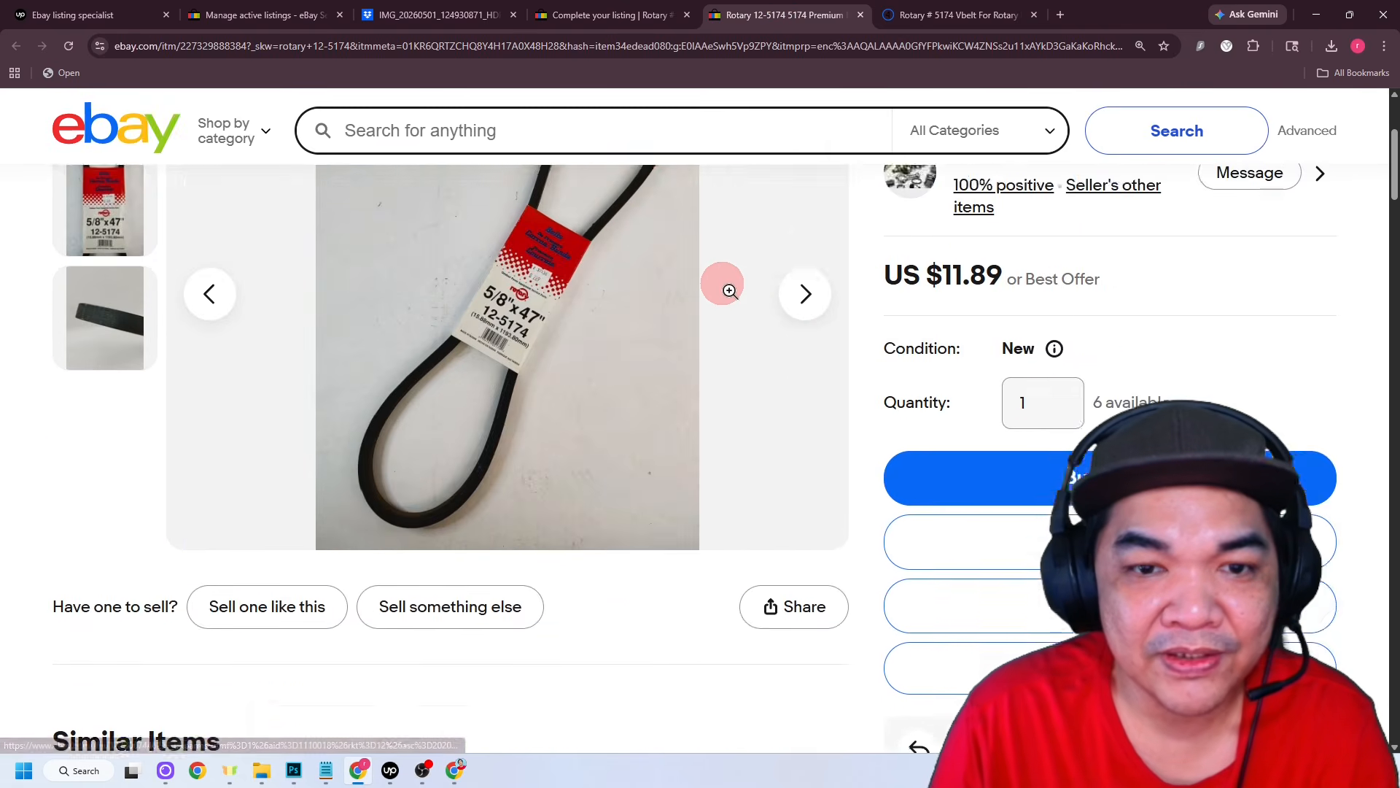
{"action": "scroll", "coordinate": [1043, 525], "scroll_direction": "down", "scroll_amount": 2}
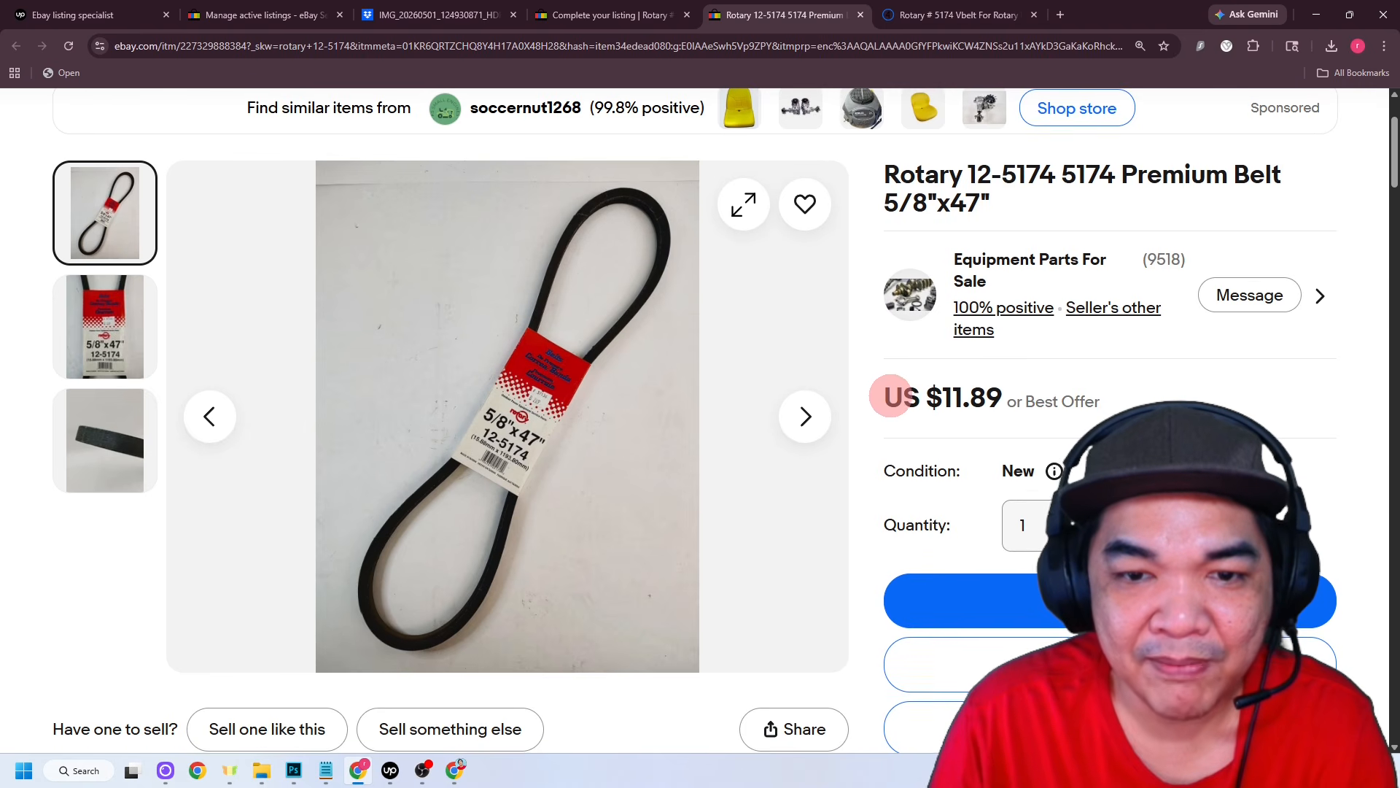
{"action": "left_click_drag", "start_coordinate": [879, 397], "coordinate": [1003, 398]}
{"action": "left_click", "coordinate": [956, 15]}
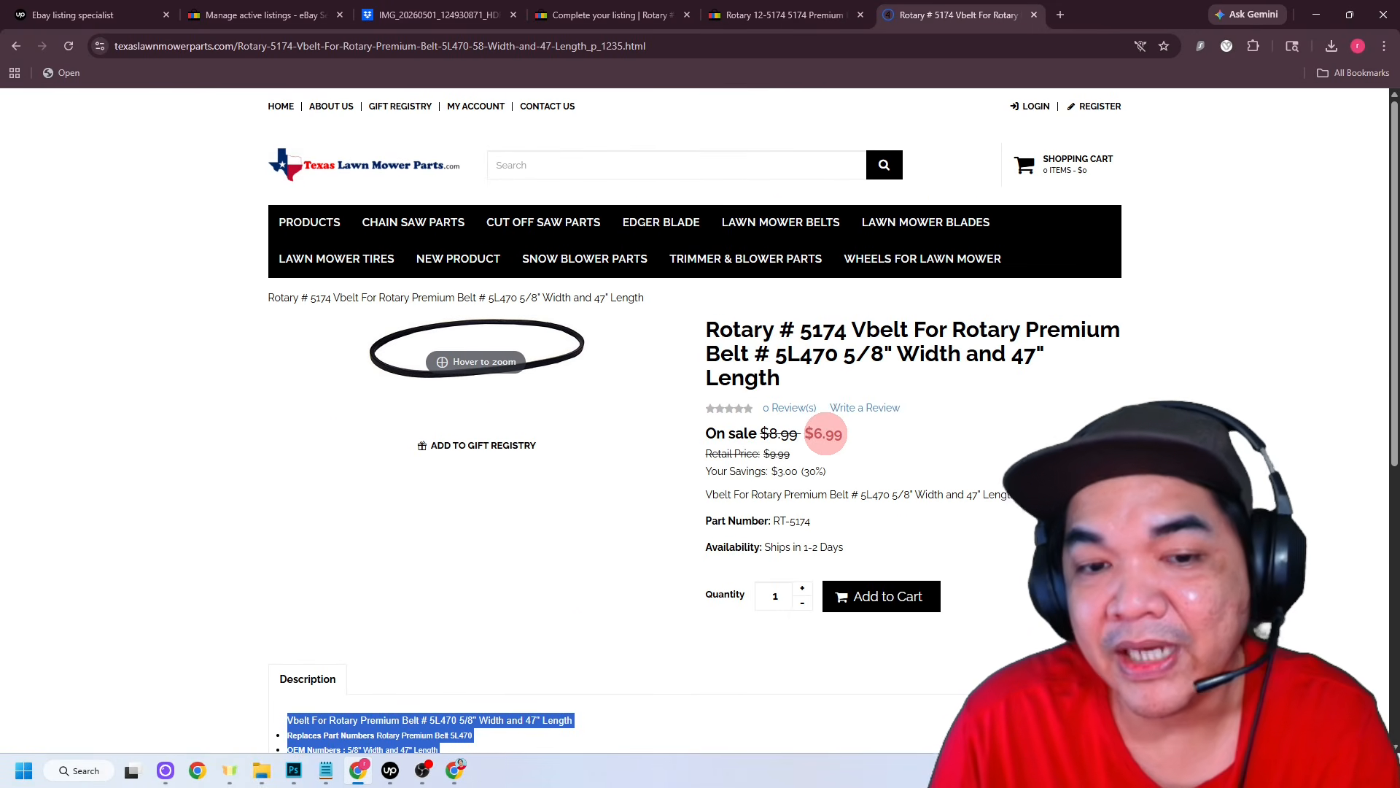
- Set the item price in the eBay draft to $11.99
{"action": "left_click", "coordinate": [606, 15]}
{"action": "left_click", "coordinate": [243, 466]}
{"action": "type", "text": "11.99"}
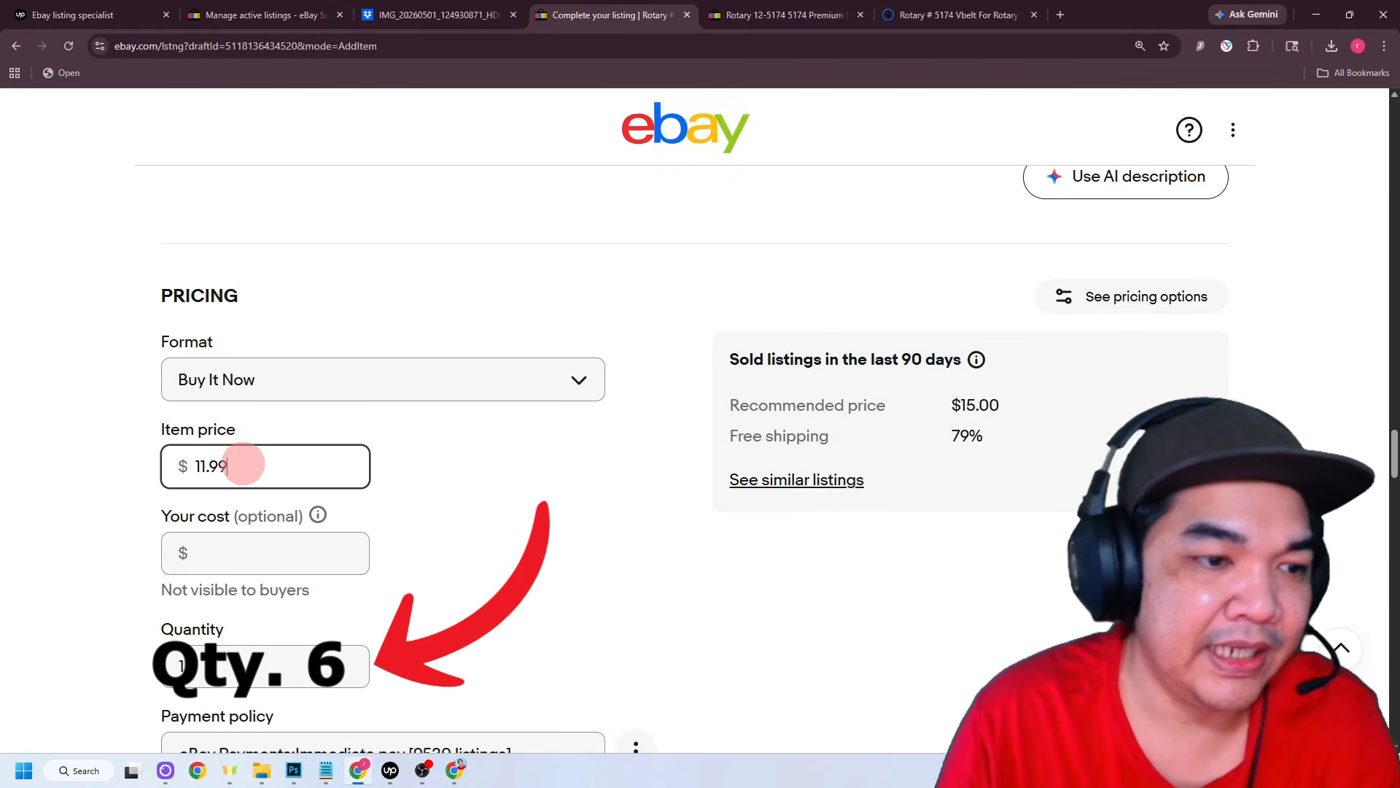
- Review the draft's shipping and item origin sections and the belt photos in the shared Dropbox folder
{"action": "scroll", "coordinate": [563, 489], "scroll_direction": "down", "scroll_amount": 10}
{"action": "scroll", "coordinate": [563, 493], "scroll_direction": "down", "scroll_amount": 18}
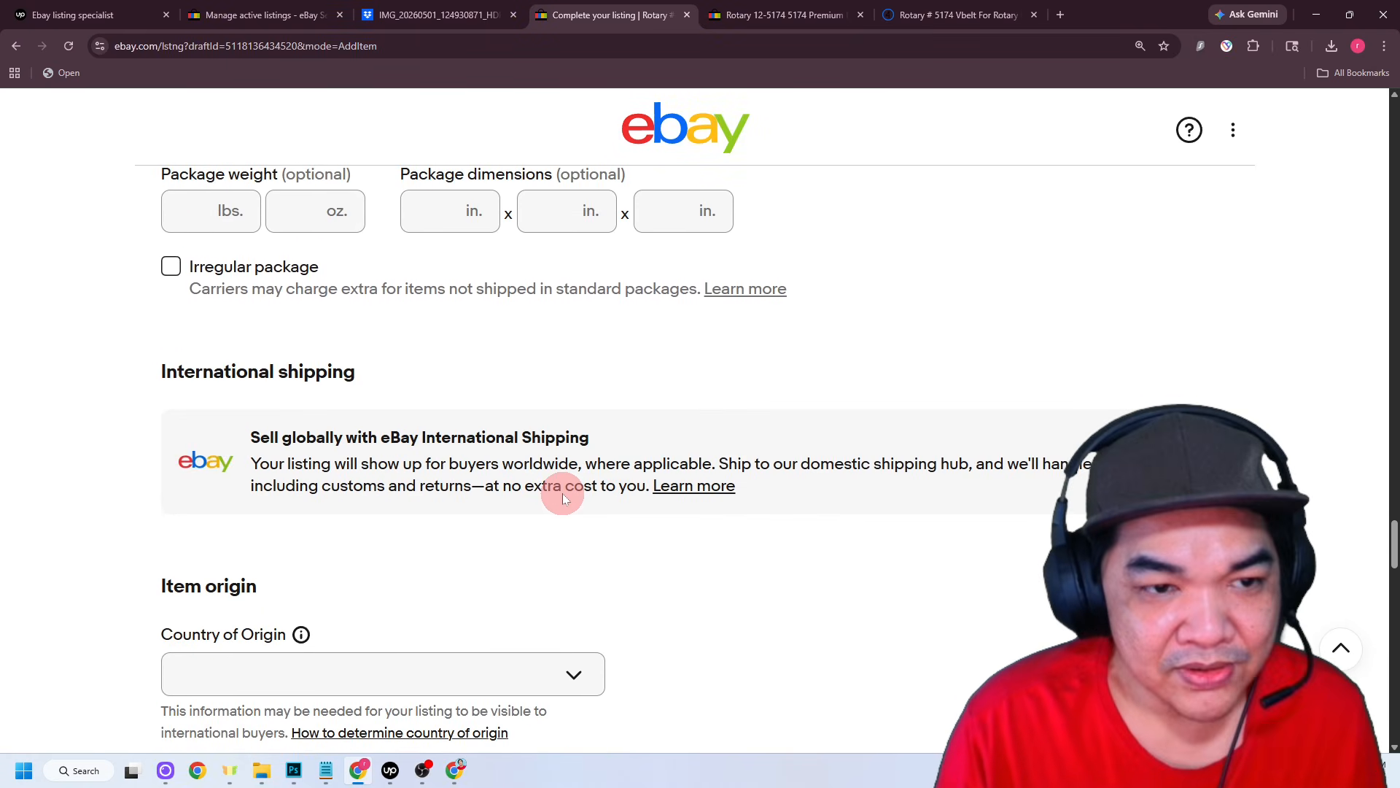
{"action": "scroll", "coordinate": [563, 493], "scroll_direction": "down", "scroll_amount": 18}
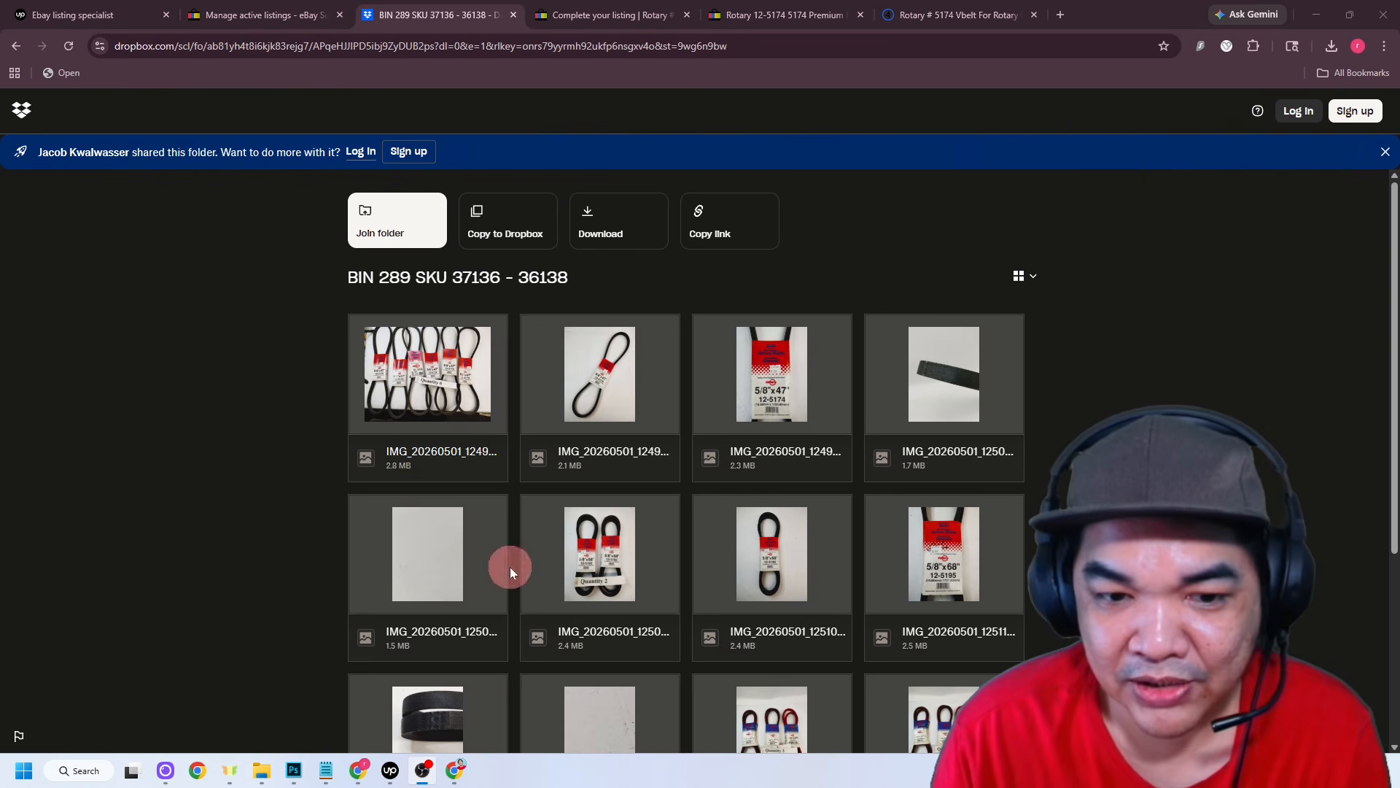
{"action": "scroll", "coordinate": [707, 550], "scroll_direction": "down", "scroll_amount": 4}
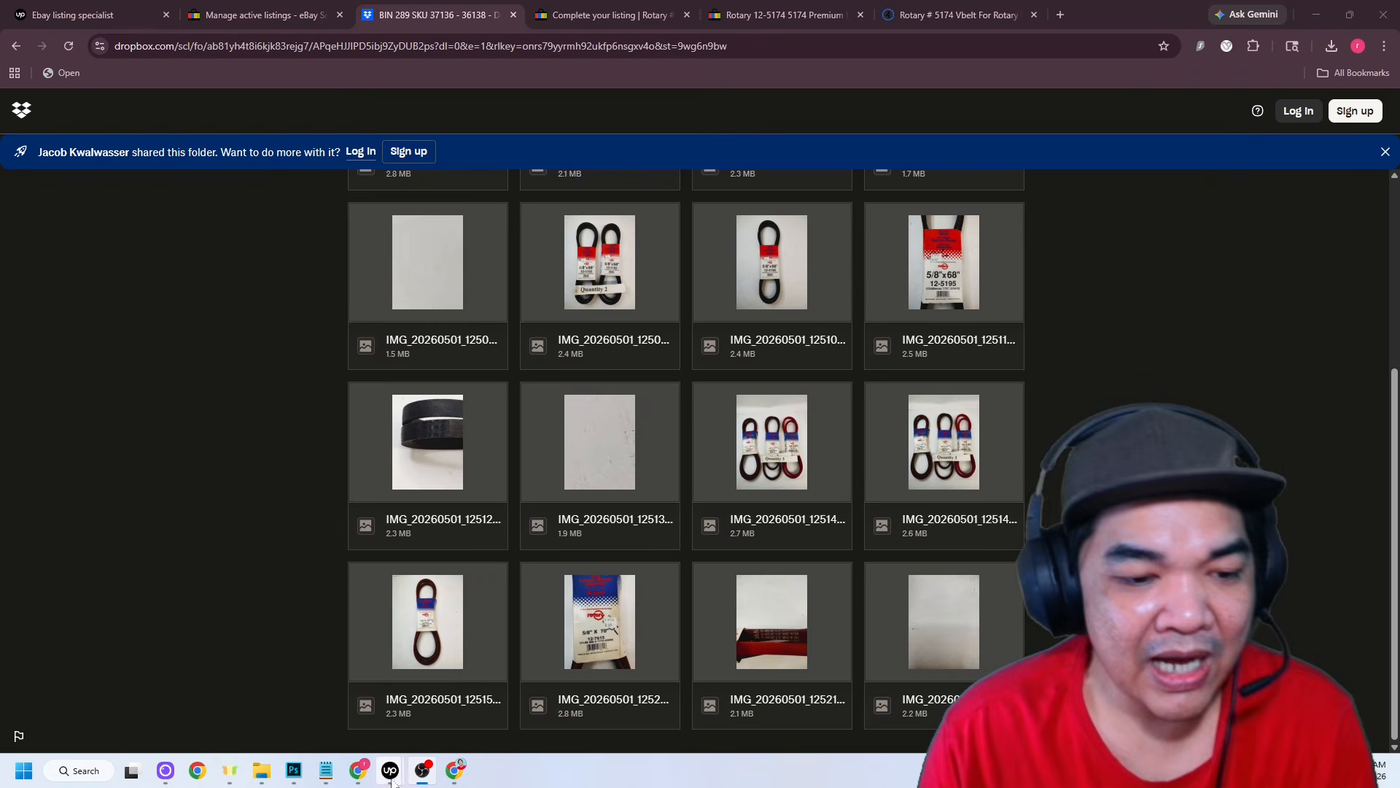
- Switch to Upwork, search for "ebay product listing" jobs and browse the results
{"action": "mouse_move", "coordinate": [389, 770]}
{"action": "left_click", "coordinate": [427, 686]}
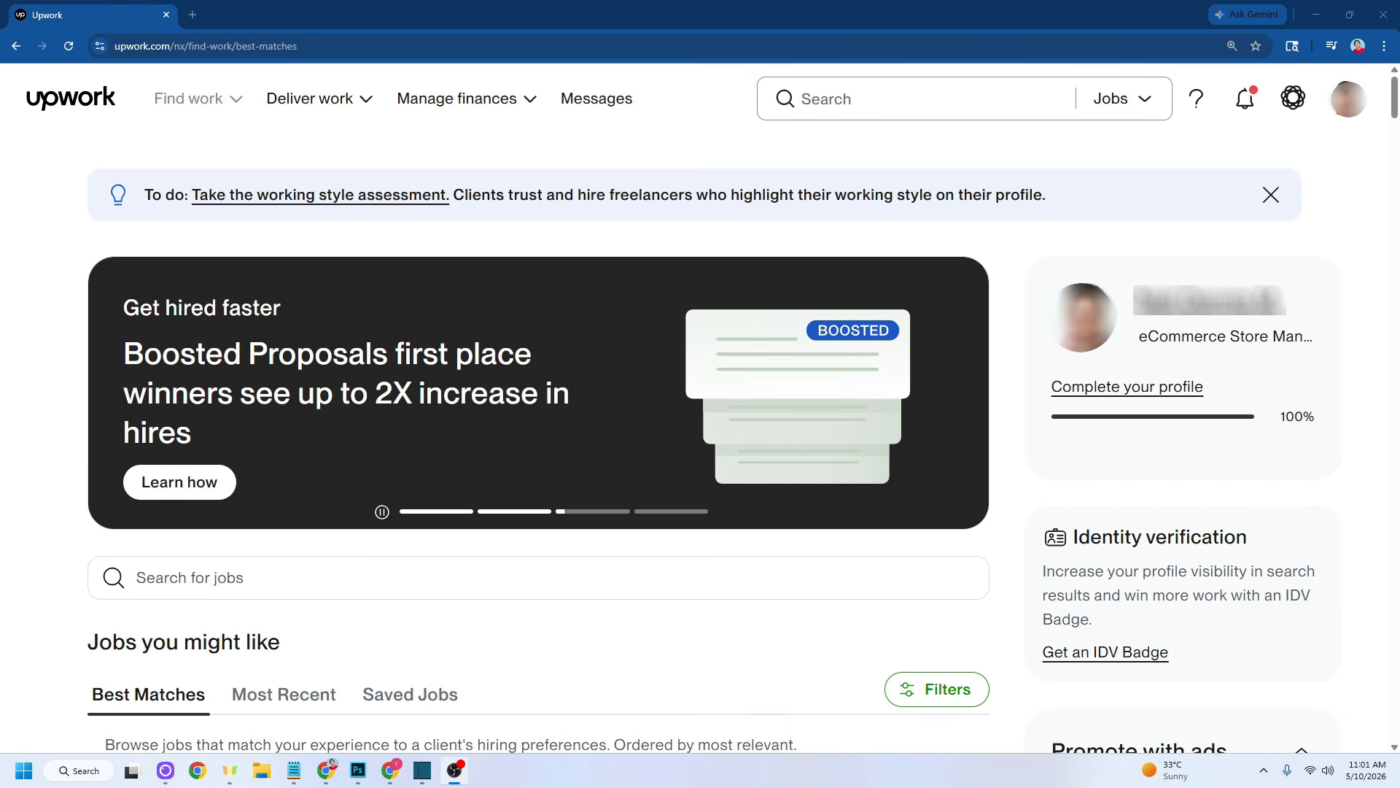
{"action": "left_click", "coordinate": [891, 100]}
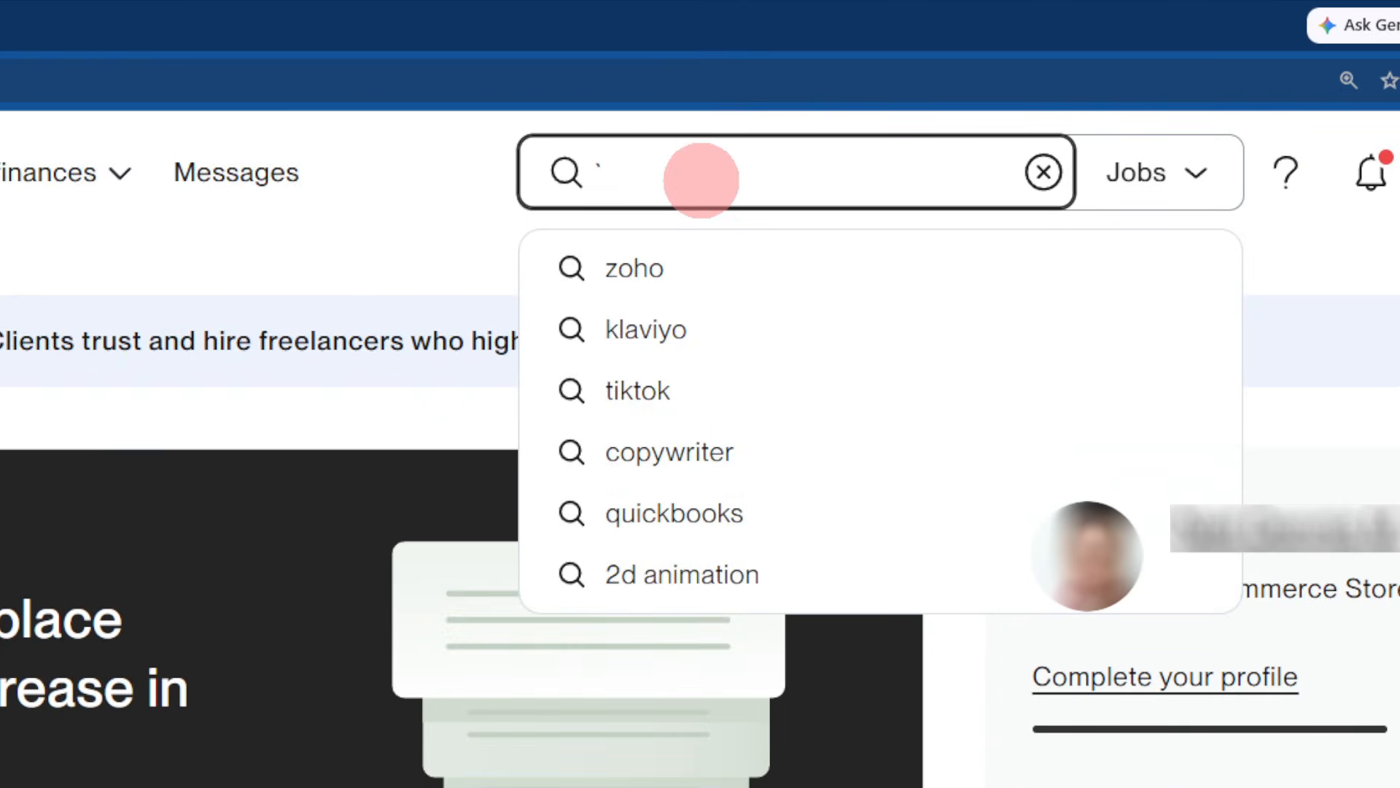
{"action": "type", "text": "ebay product l"}
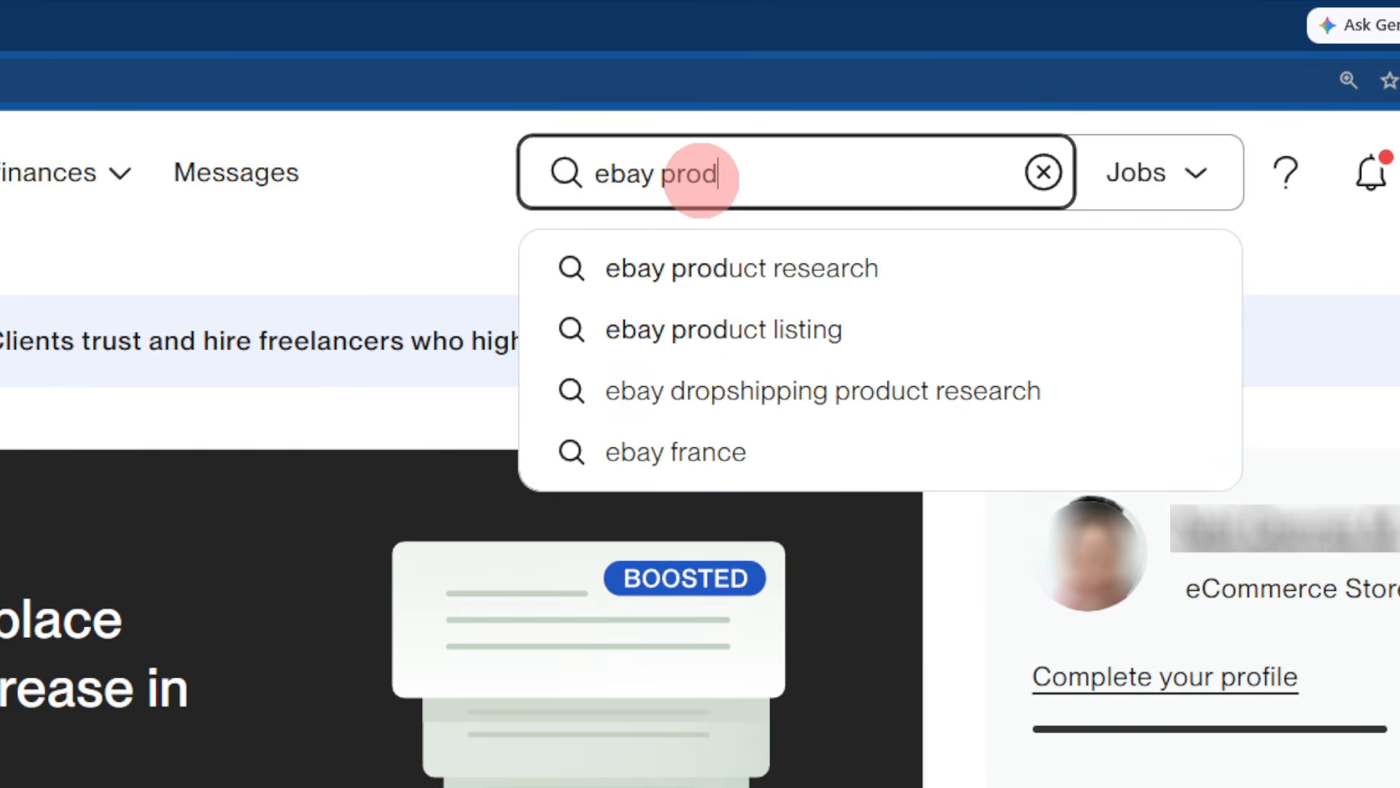
{"action": "type", "text": "isting"}
{"action": "key", "text": "Return"}
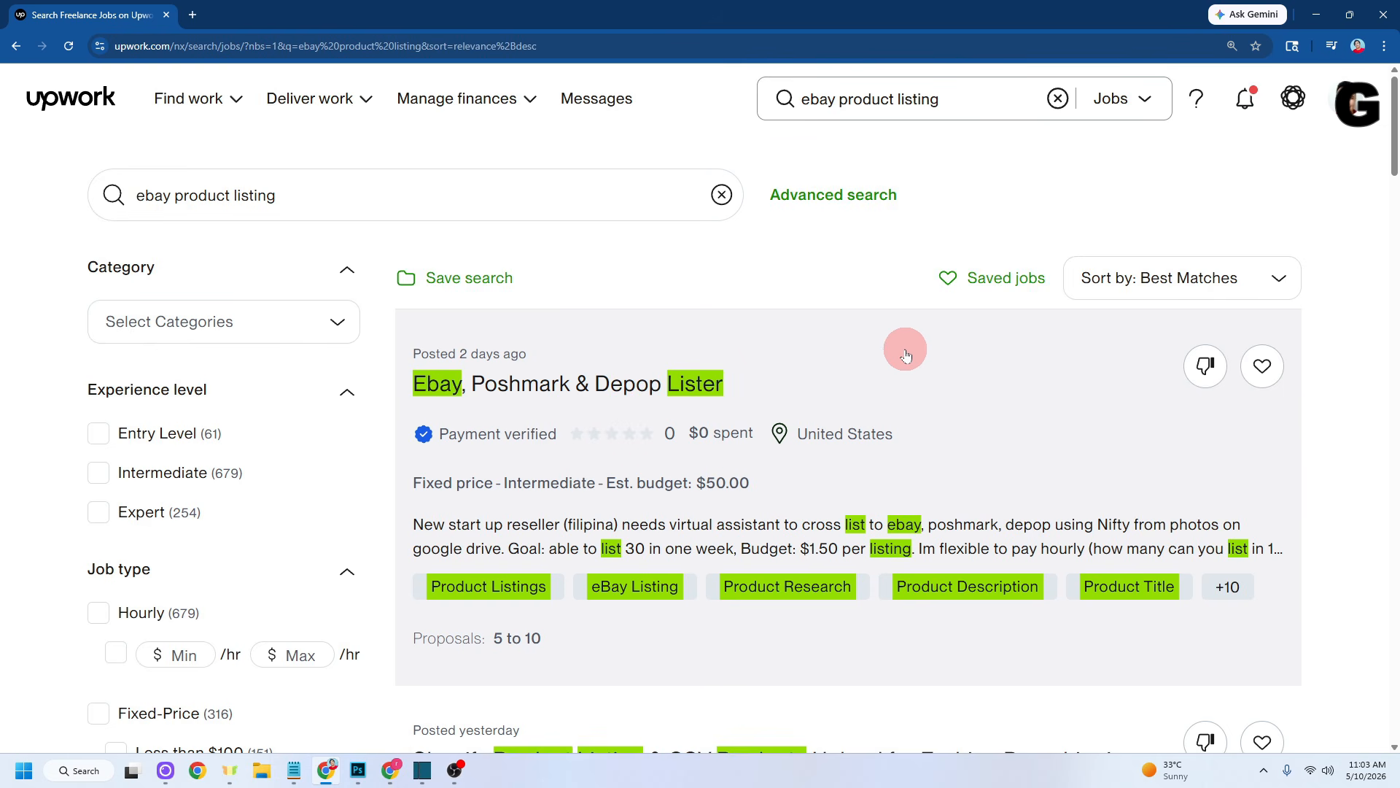
{"action": "scroll", "coordinate": [906, 355], "scroll_direction": "down", "scroll_amount": 6}
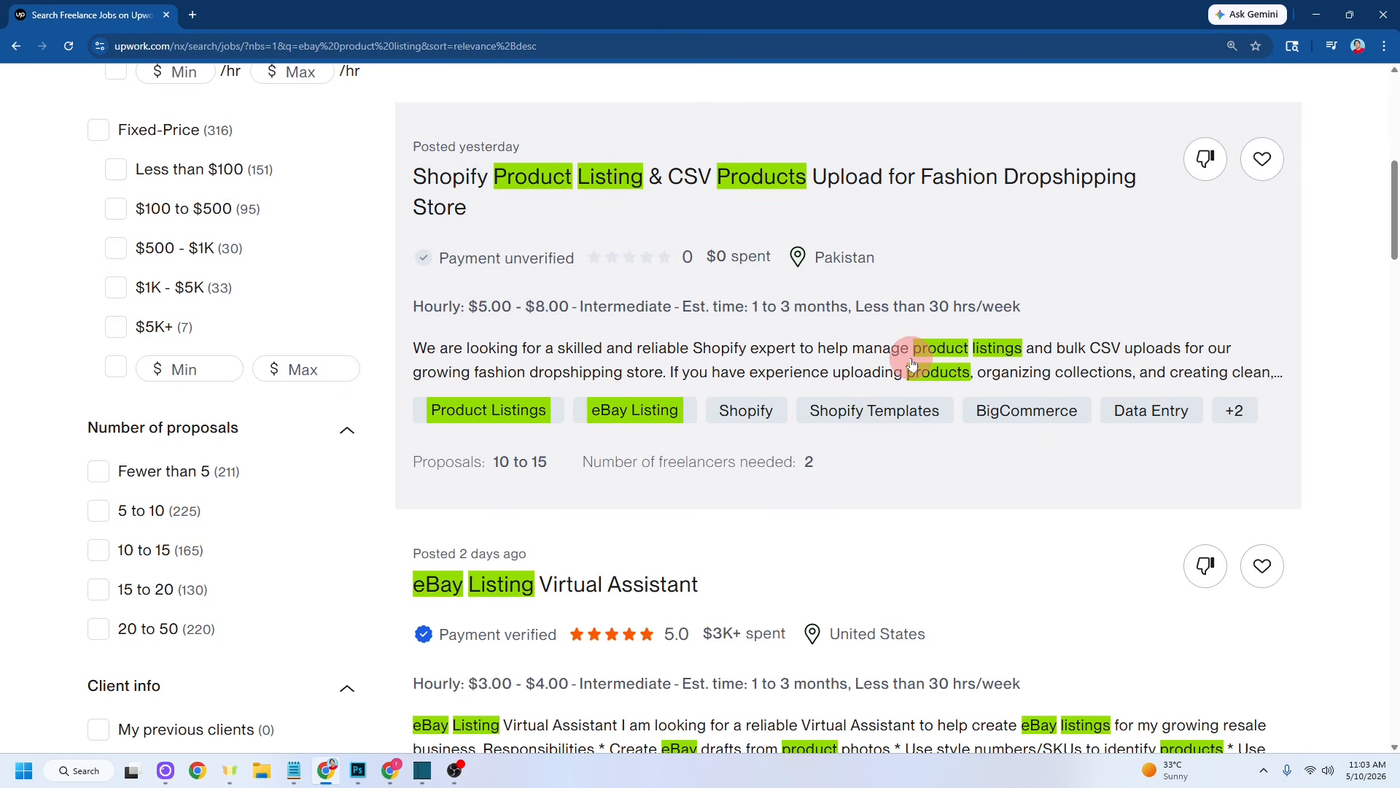
{"action": "scroll", "coordinate": [911, 364], "scroll_direction": "down", "scroll_amount": 5}
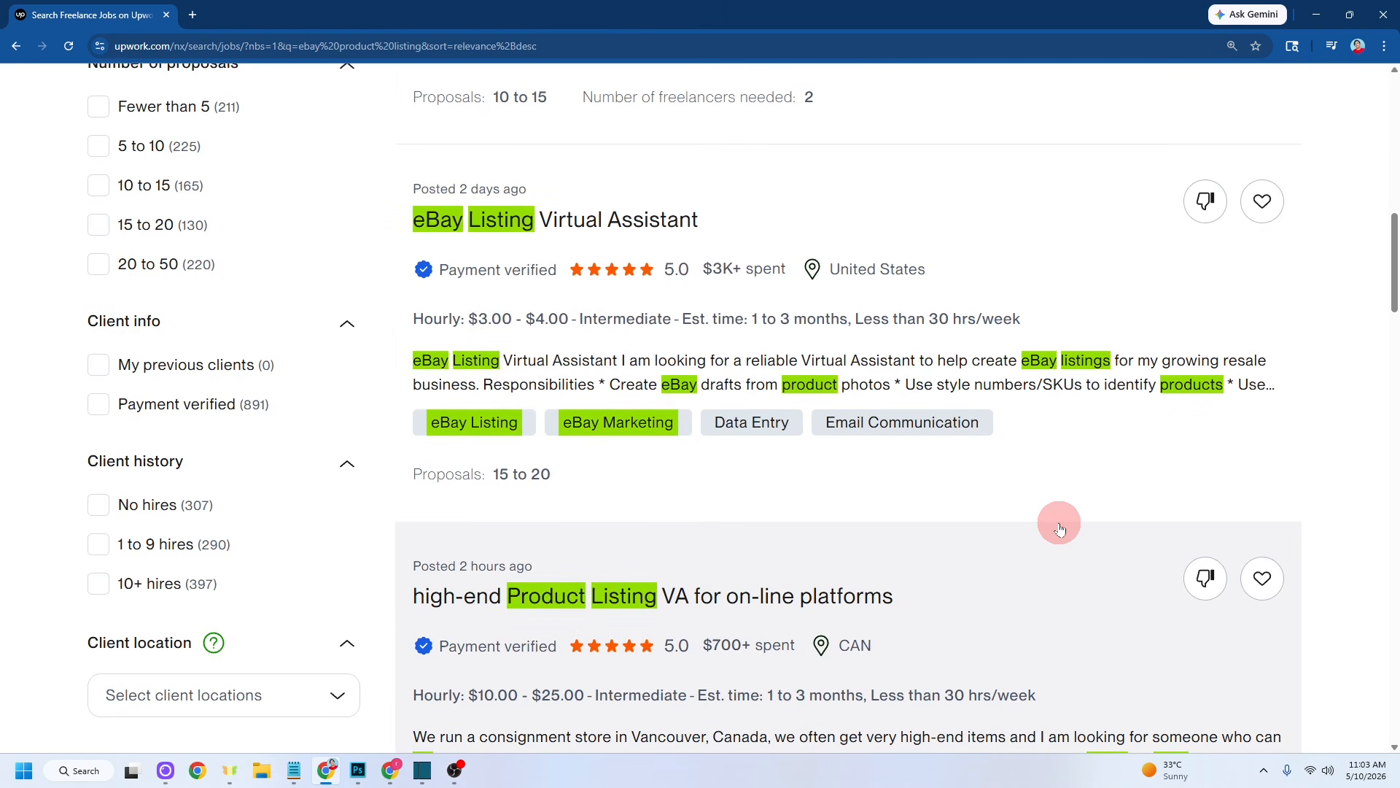